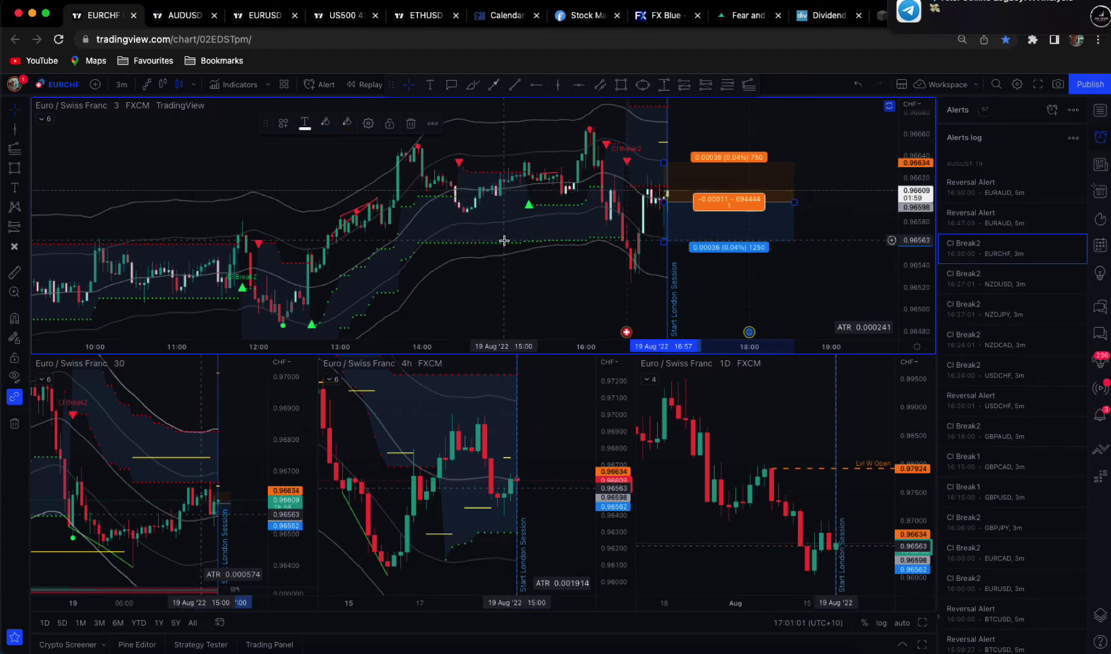
Switch to the Discord trade-ideas-vip channel showing the 'EURCHF sell' post
left_click(499, 649)
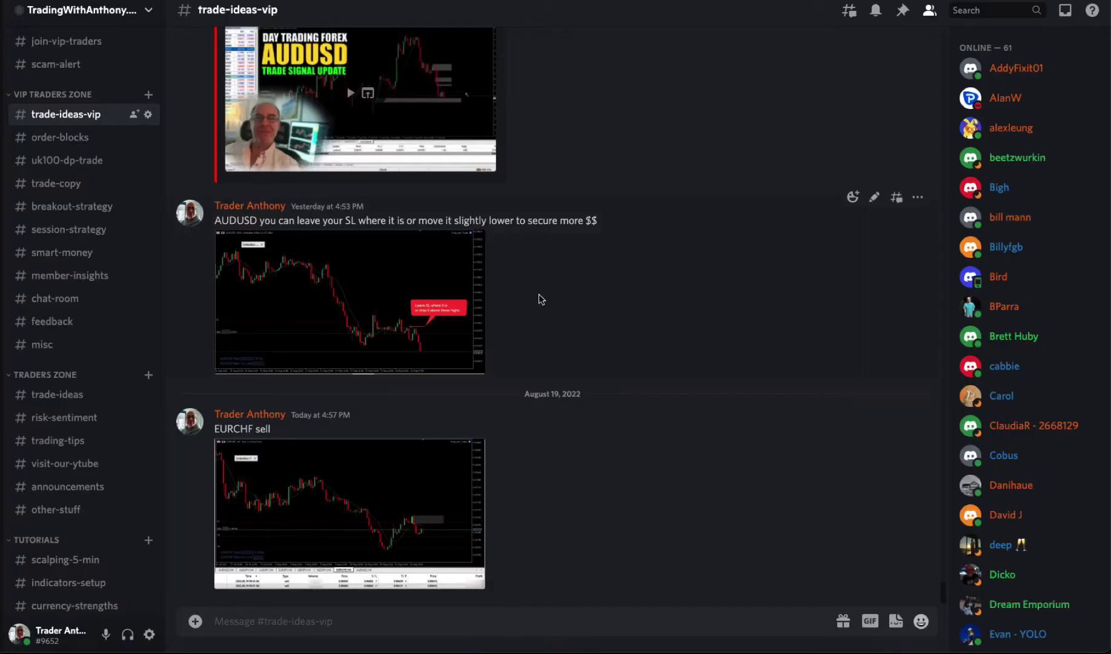
Enlarge the EURCHF sell chart screenshot in the Discord post
left_click(353, 495)
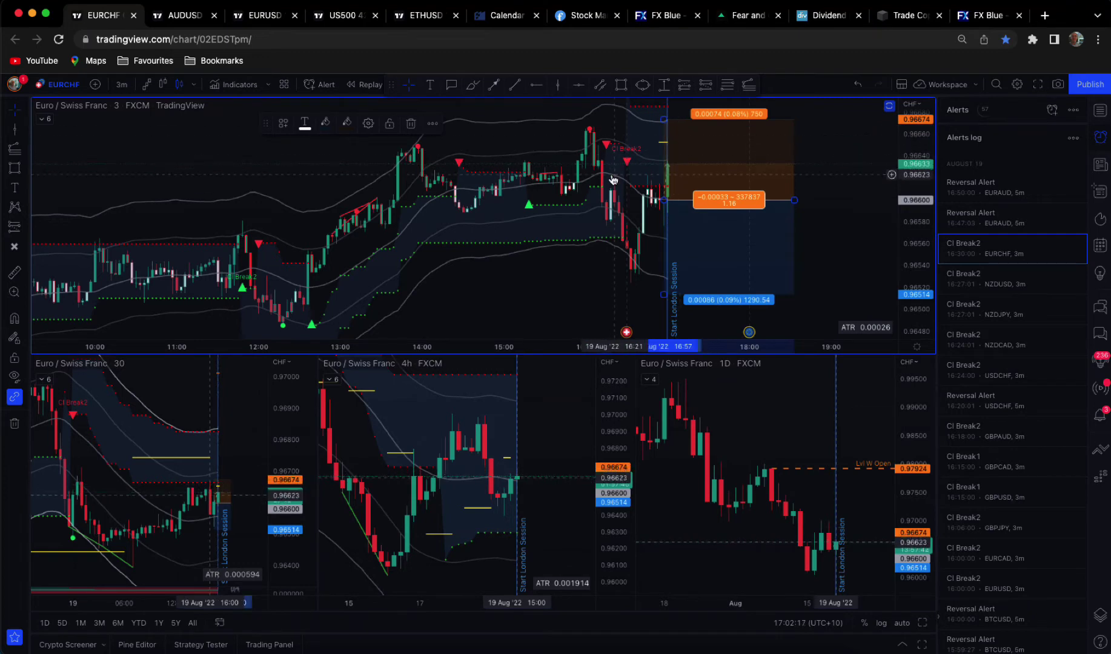
Maximize the 3-minute chart and draw a thin rectangle near the entry level
left_click(821, 159)
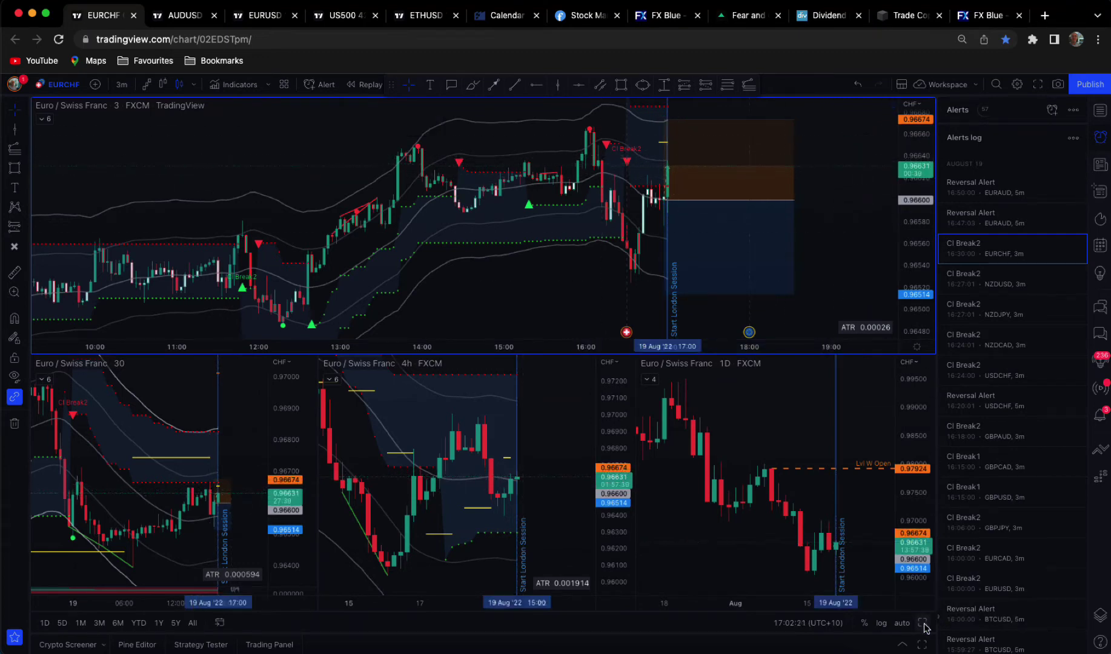
key("alt+Return")
scroll(866, 396, "up", 2)
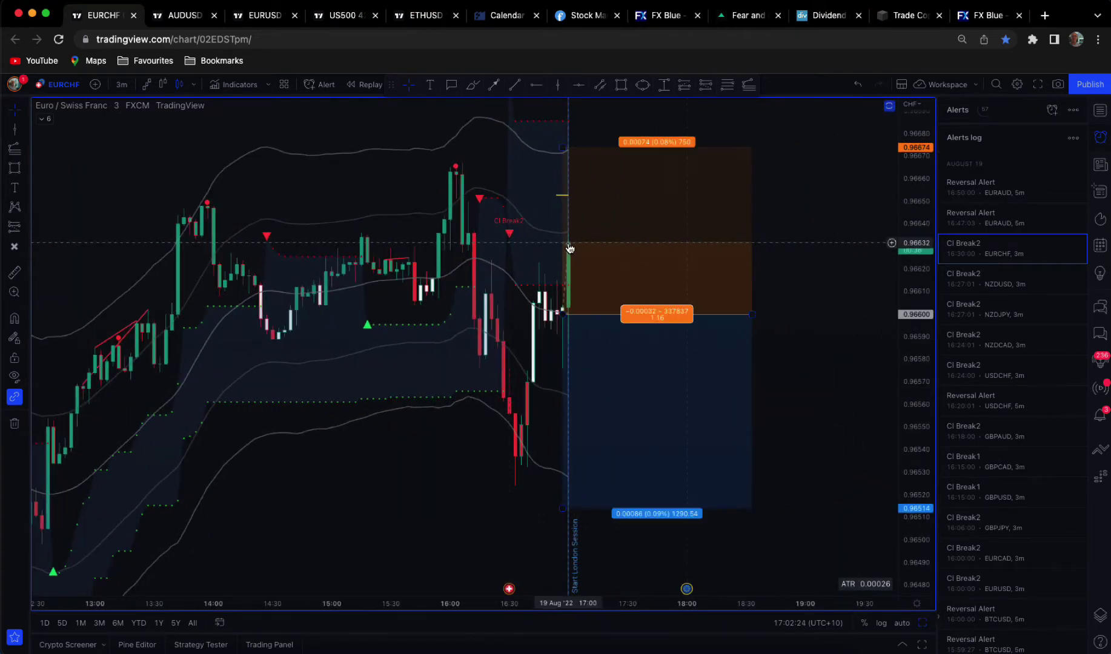
left_click(621, 85)
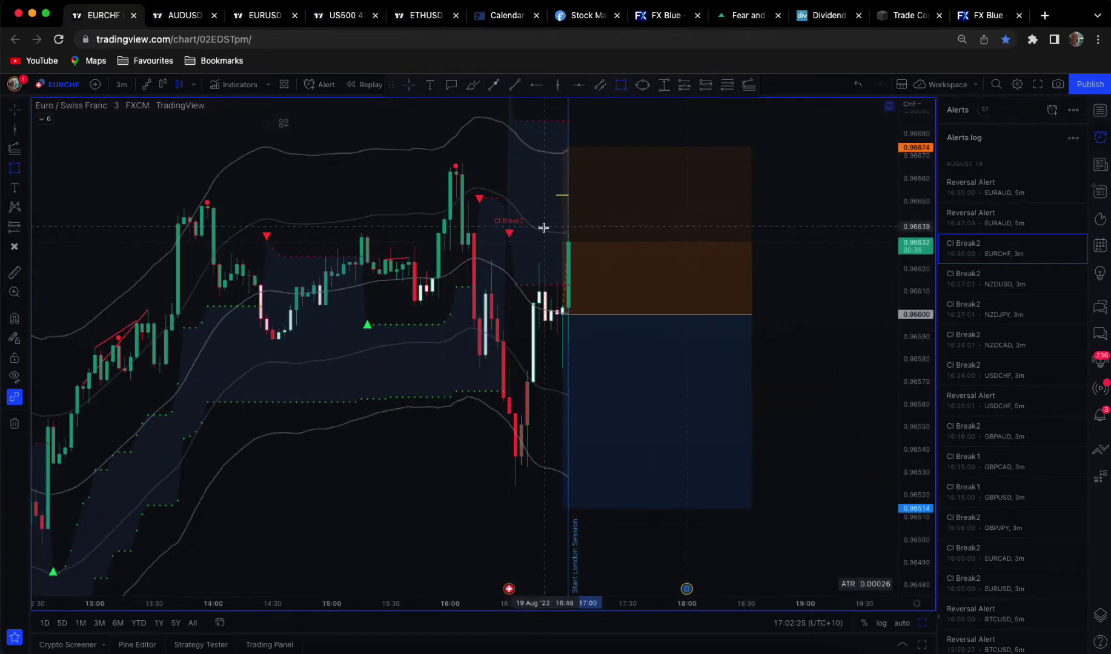
left_click(469, 252)
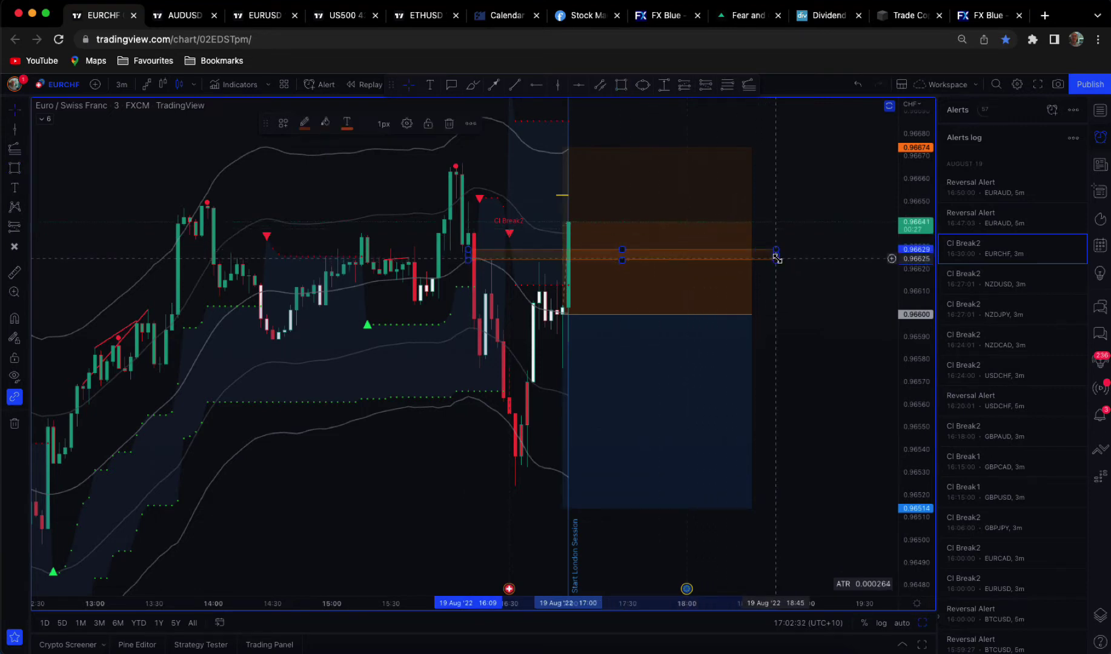
left_click(776, 261)
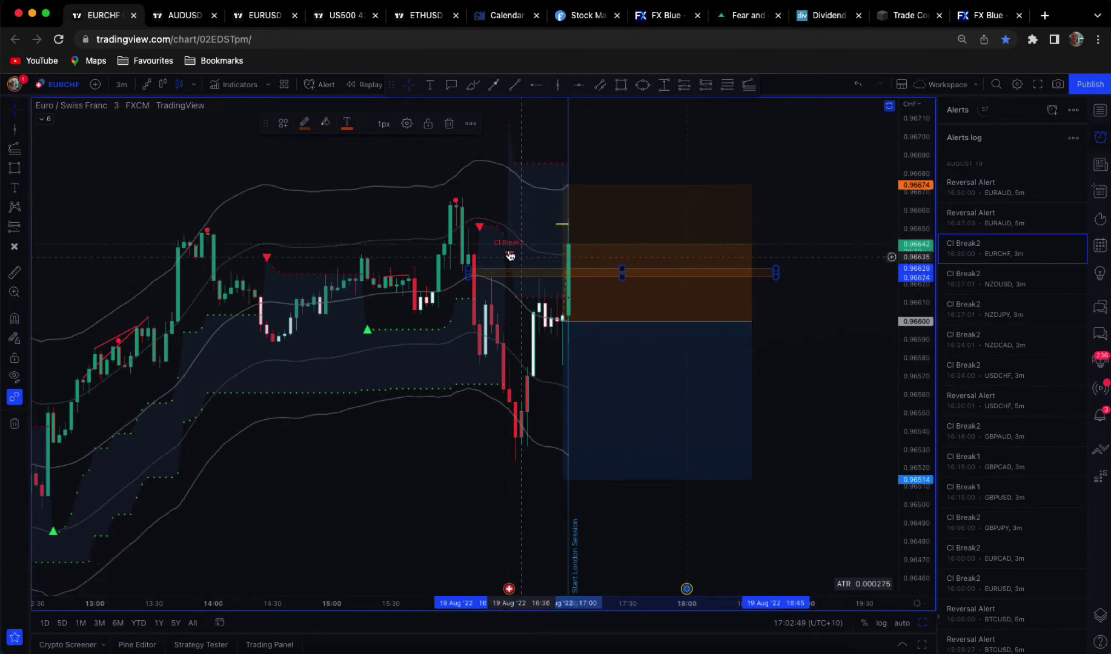
scroll(434, 456, "up", 2)
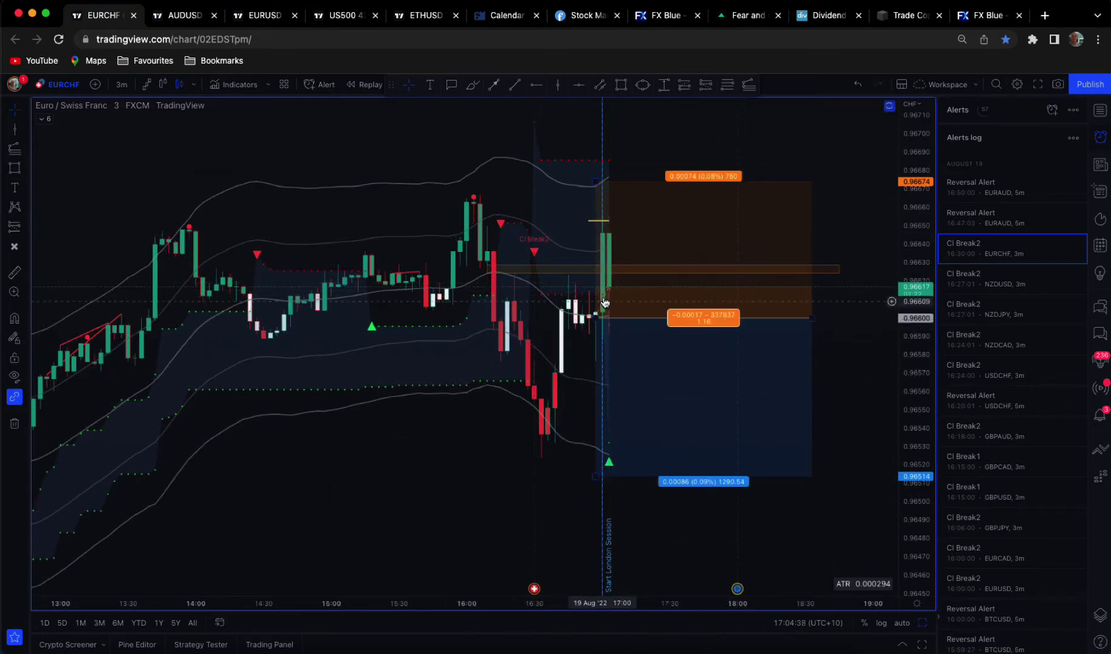
Circle the CI Break2 EURCHF alert in the log and its matching chart signal
left_click_drag(423, 458, 492, 461)
scroll(495, 461, "left", 3)
scroll(521, 453, "down", 3)
scroll(459, 465, "right", 2)
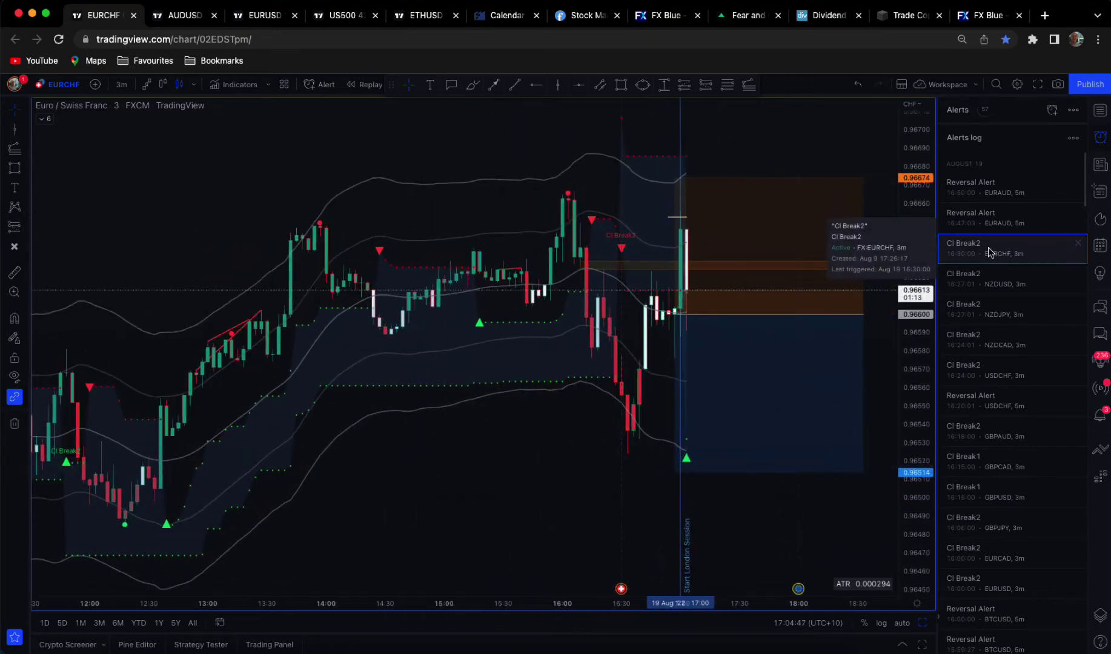
left_click_drag(1046, 237, 1077, 251)
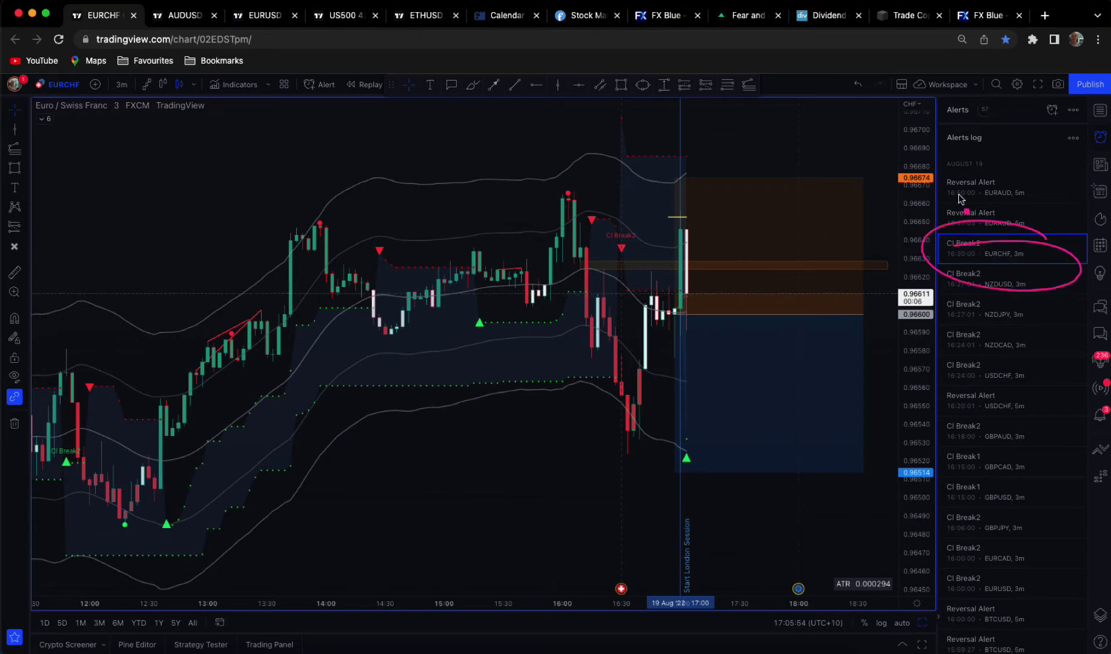
left_click_drag(625, 229, 652, 245)
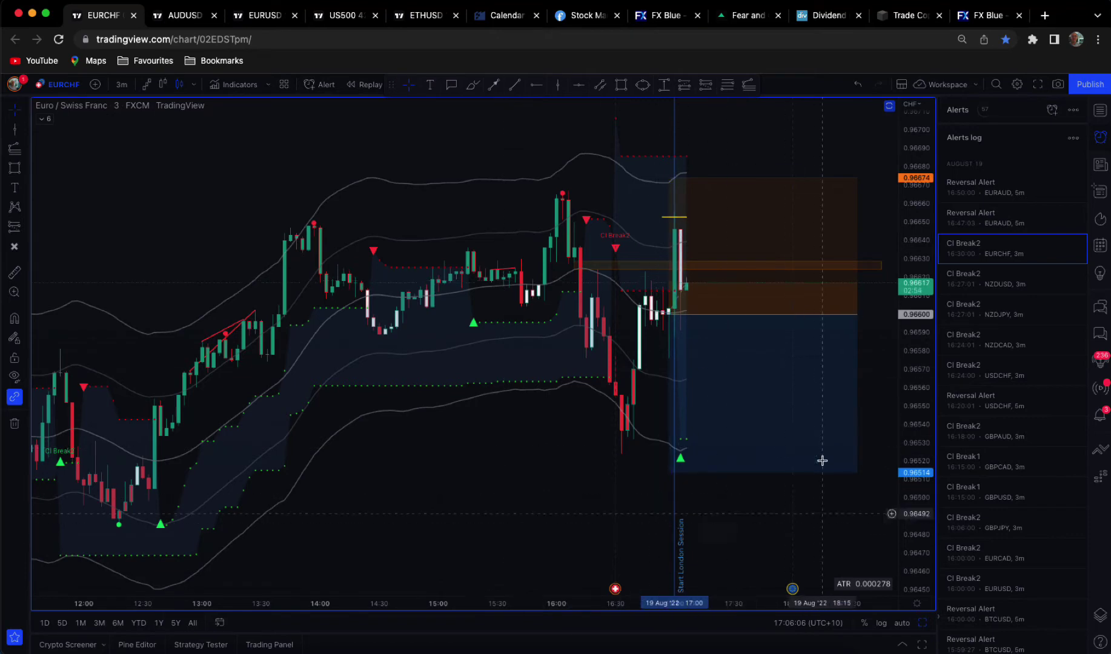
key("alt+Return")
left_click(756, 425)
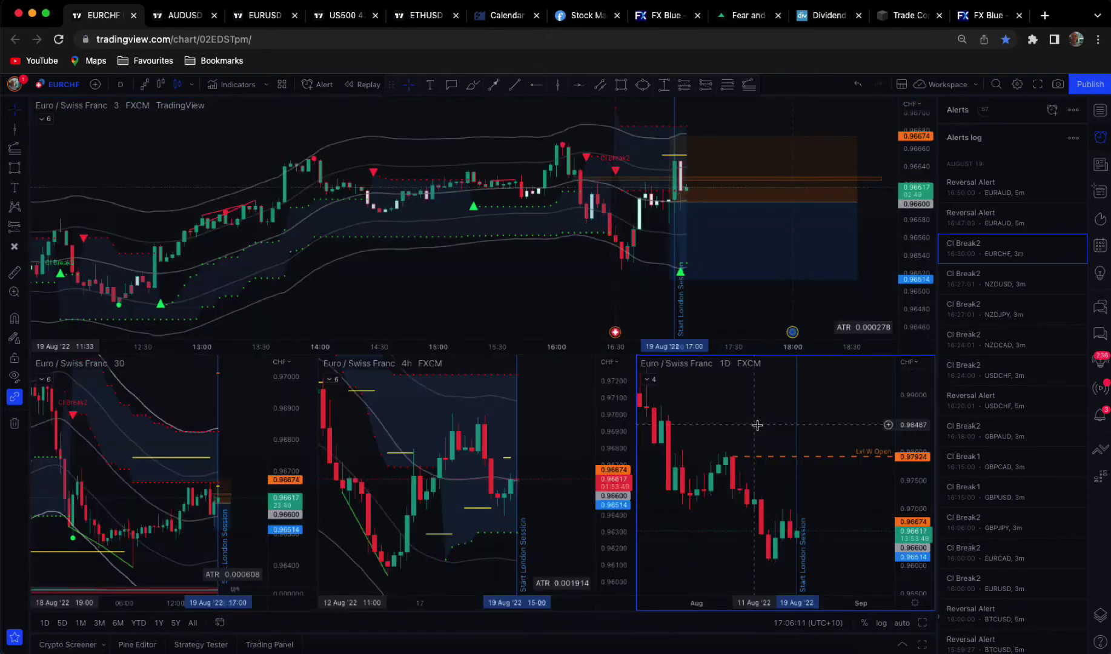
left_click_drag(738, 431, 795, 421)
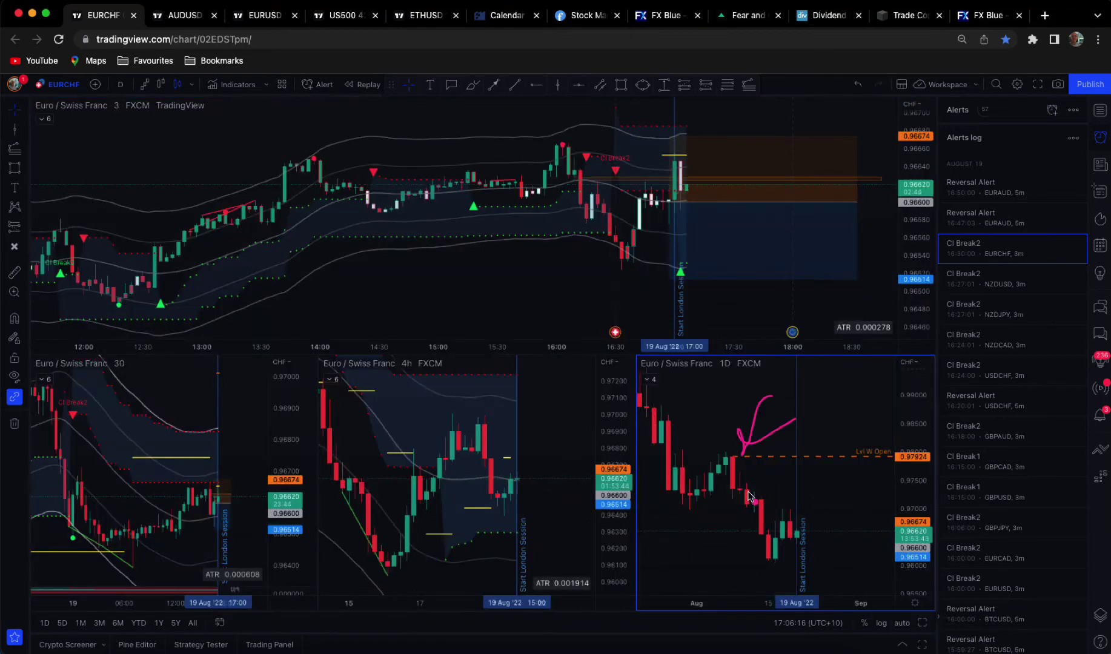
left_click_drag(808, 506, 859, 520)
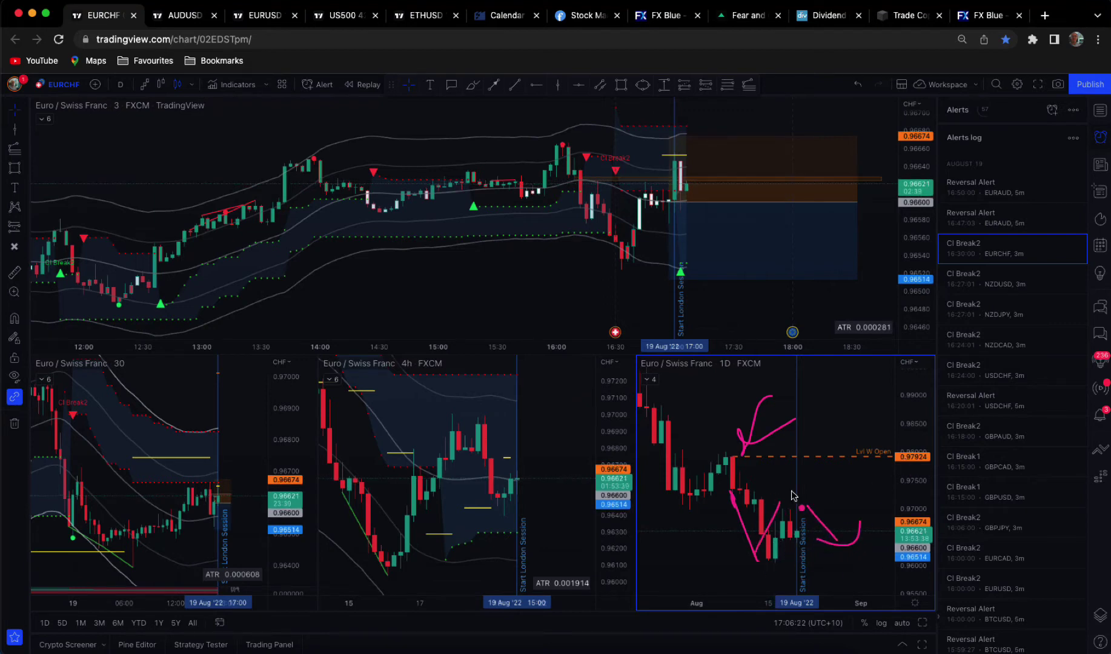
left_click_drag(794, 496, 814, 524)
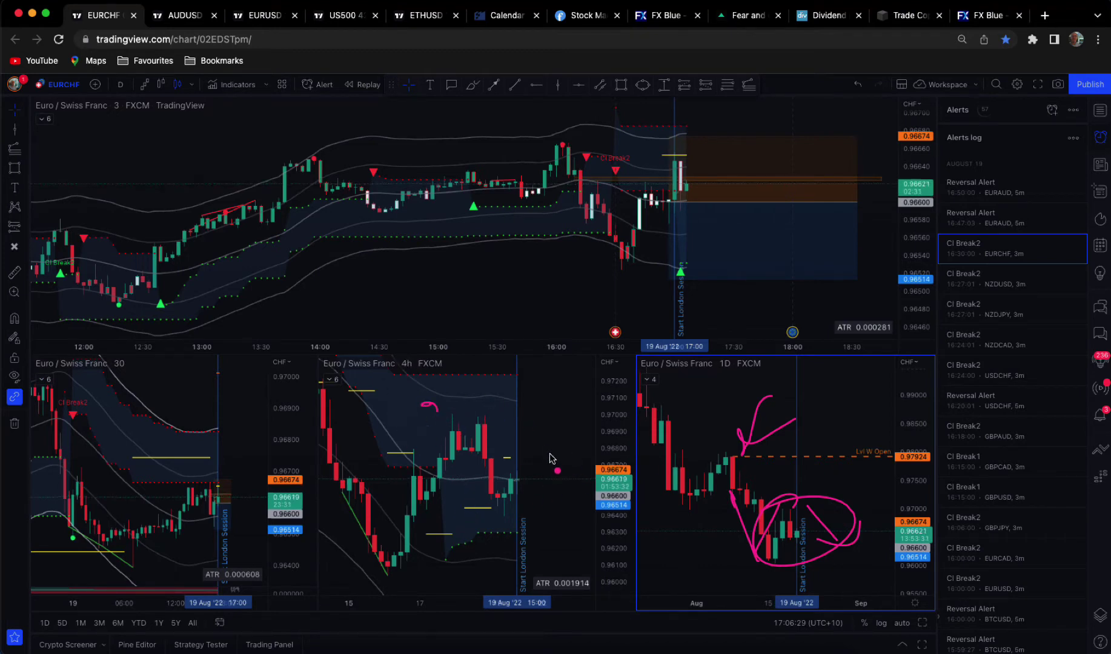
mouse_move(387, 509)
left_mouse_down()
mouse_move(431, 482)
mouse_move(499, 478)
left_mouse_up()
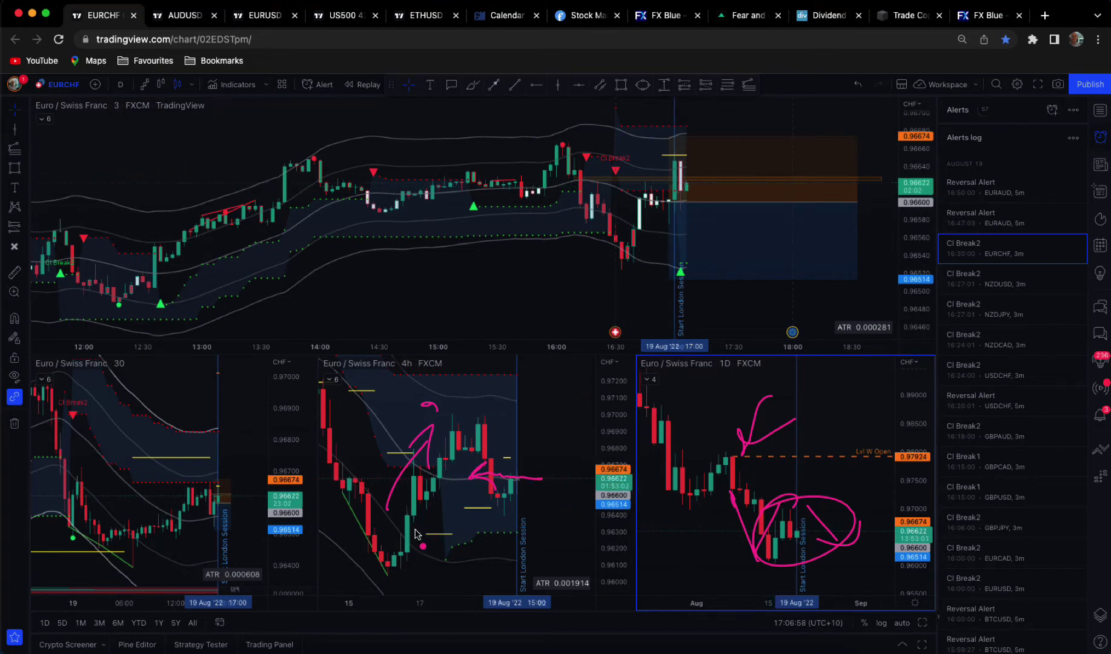
left_click_drag(440, 482, 471, 437)
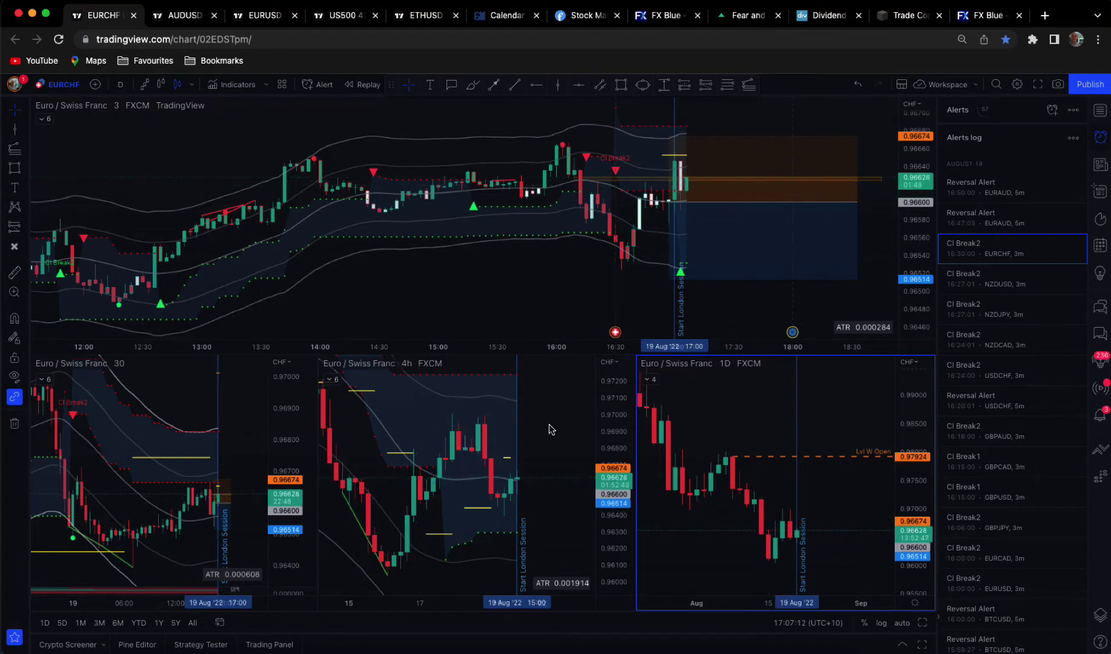
left_click(174, 485)
Maximize the 30-minute chart and sketch marks at recent highs, swing high and 19 Aug session start
left_click(922, 623)
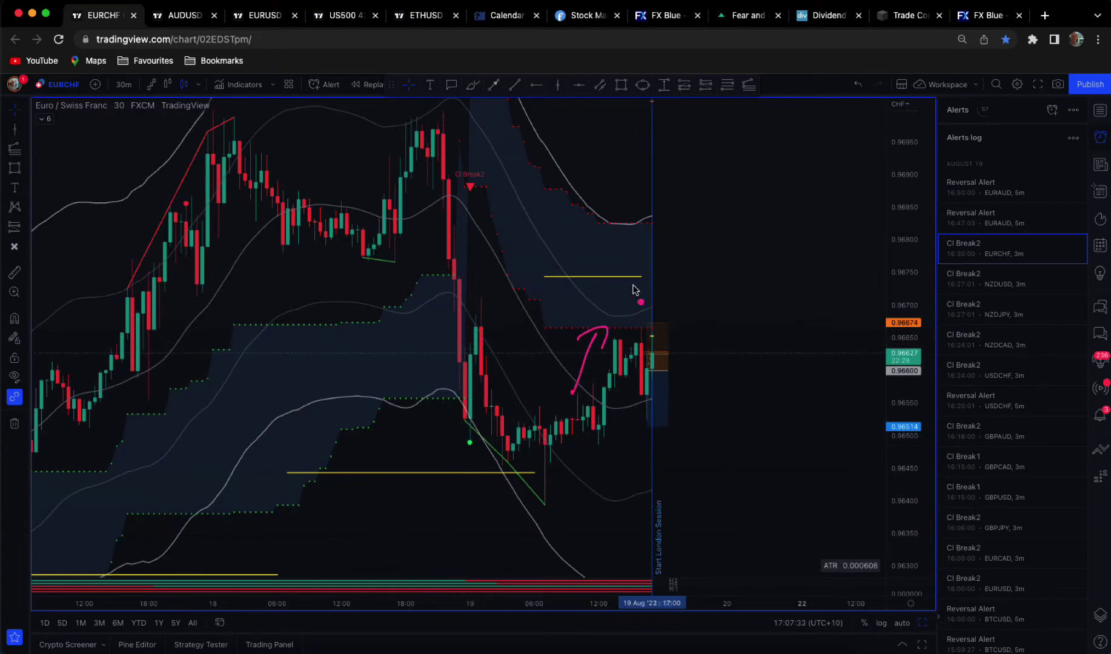
left_click_drag(570, 330, 697, 311)
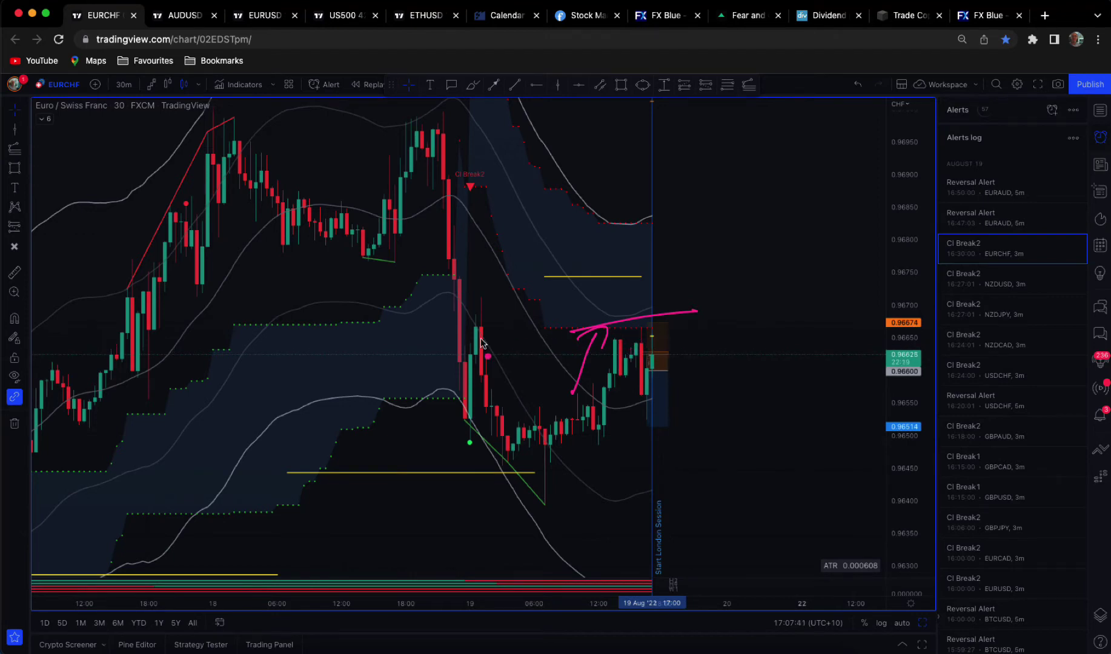
left_click_drag(464, 328, 491, 328)
left_click_drag(649, 546, 546, 600)
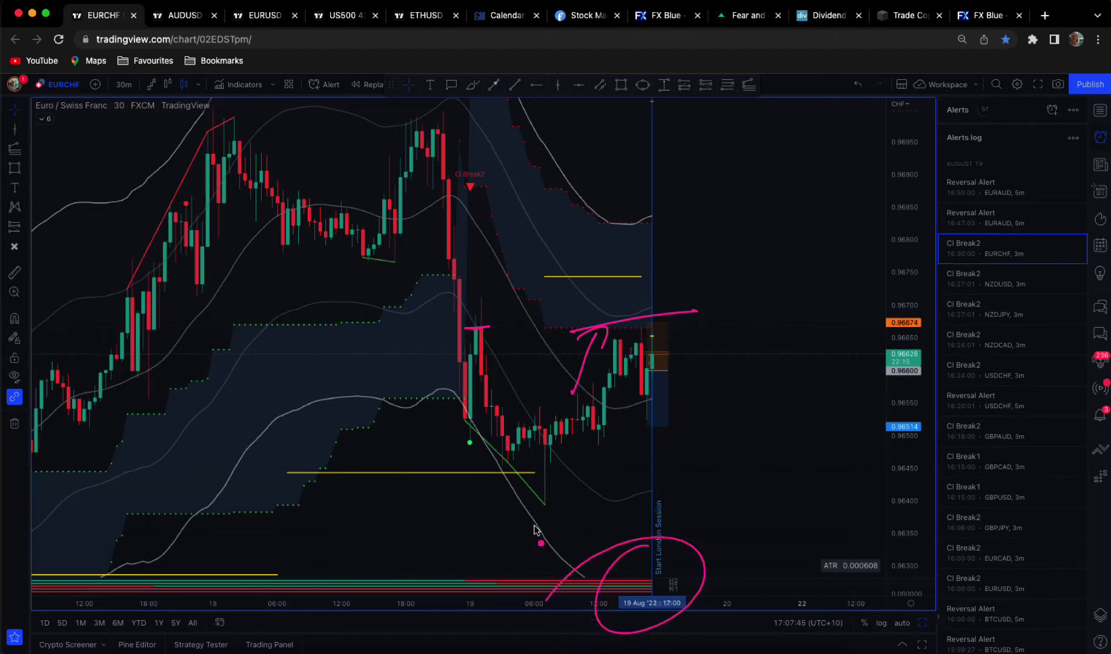
left_click_drag(630, 587, 644, 546)
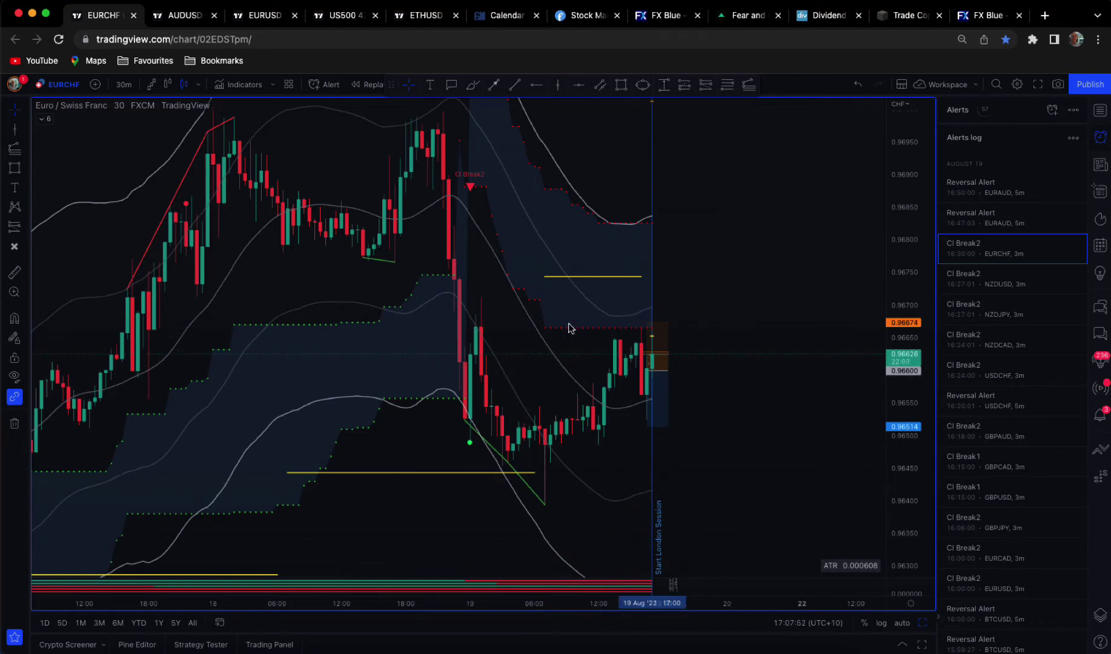
left_click_drag(558, 391, 573, 359)
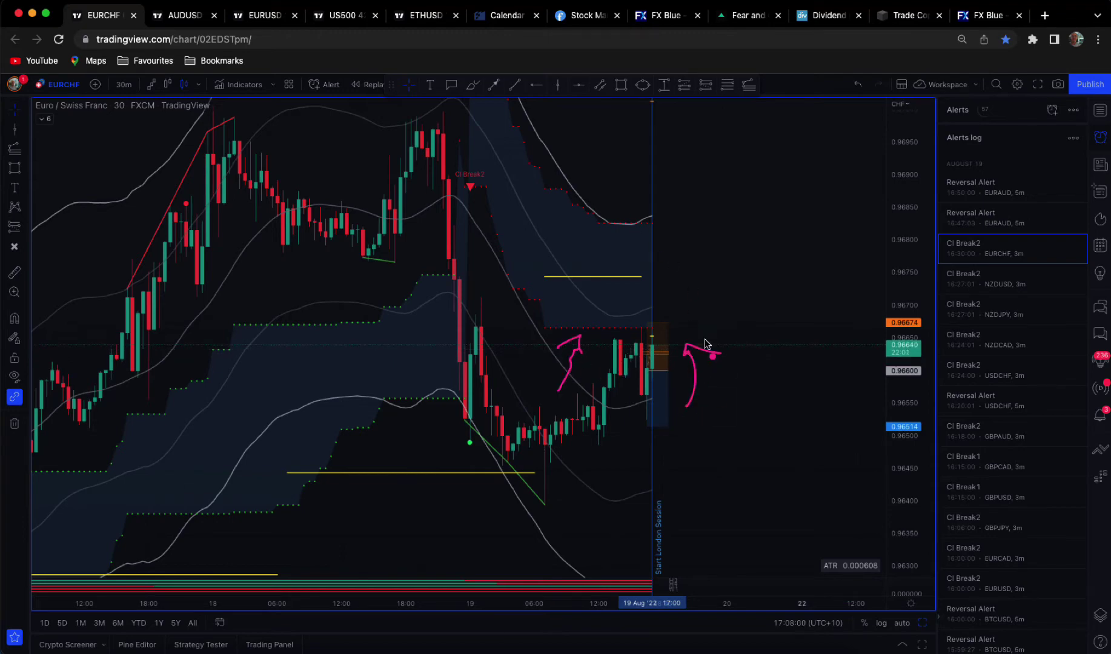
key("Escape")
type("3")
key("Return")
left_click(122, 84)
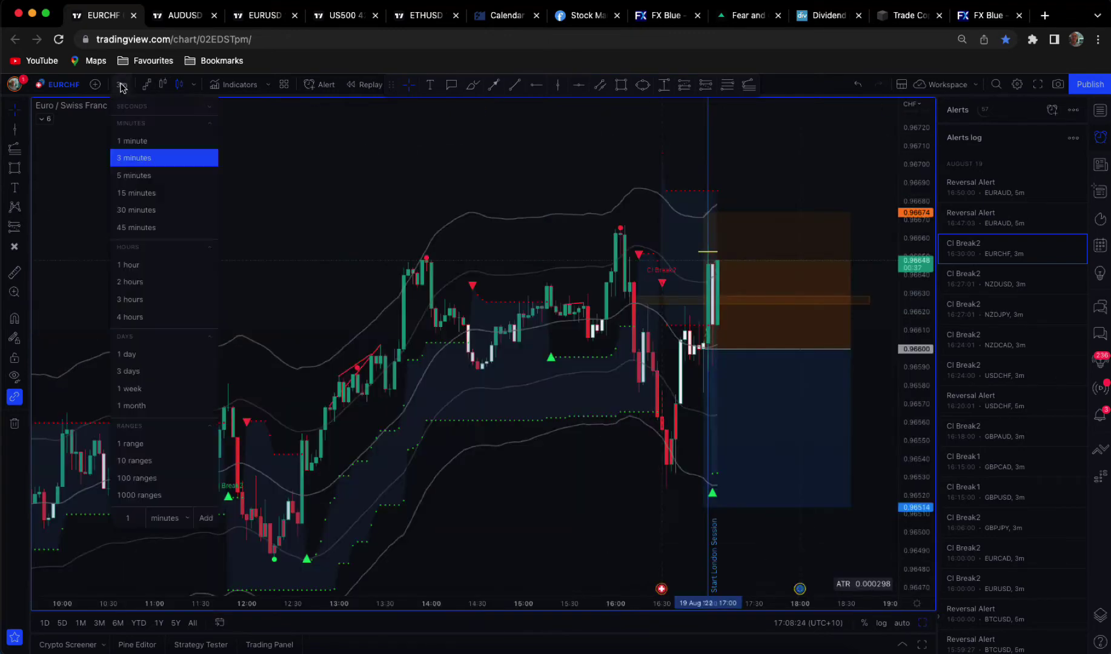
left_click(137, 177)
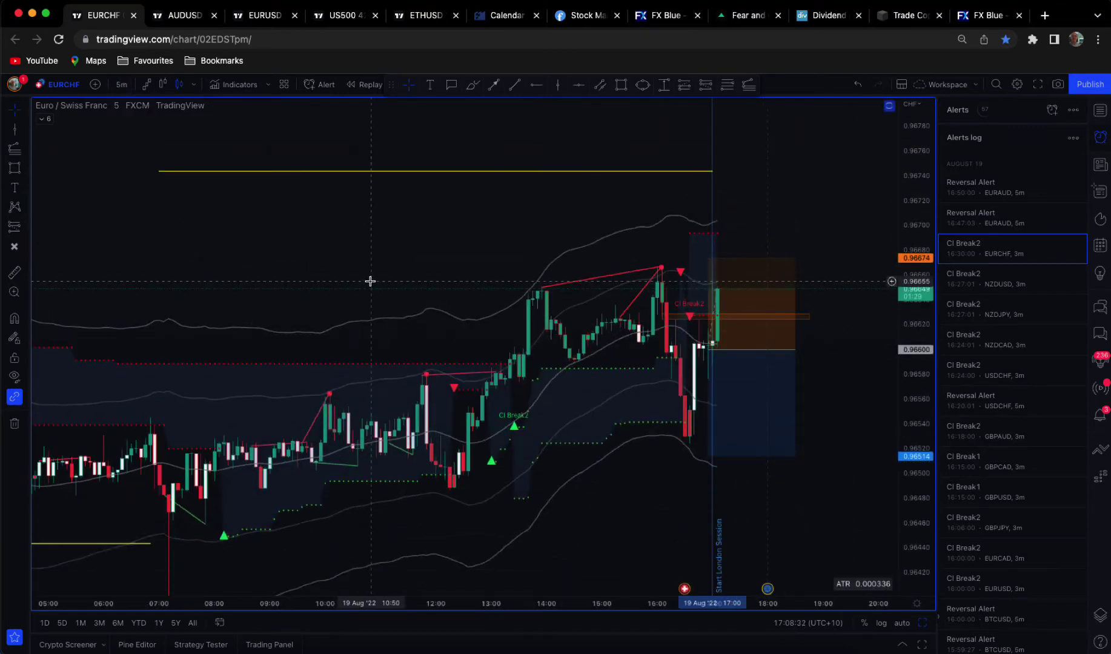
scroll(368, 281, "up", 2)
left_click_drag(367, 280, 273, 241)
scroll(734, 303, "left", 2)
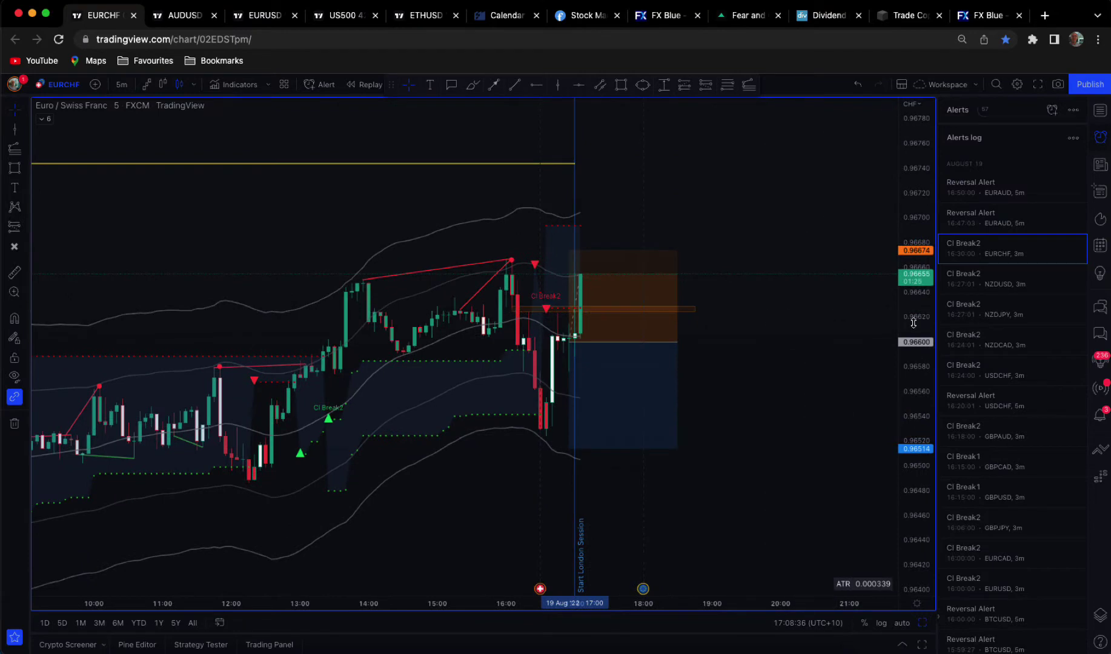
scroll(509, 282, "left", 2)
left_click_drag(521, 283, 363, 357)
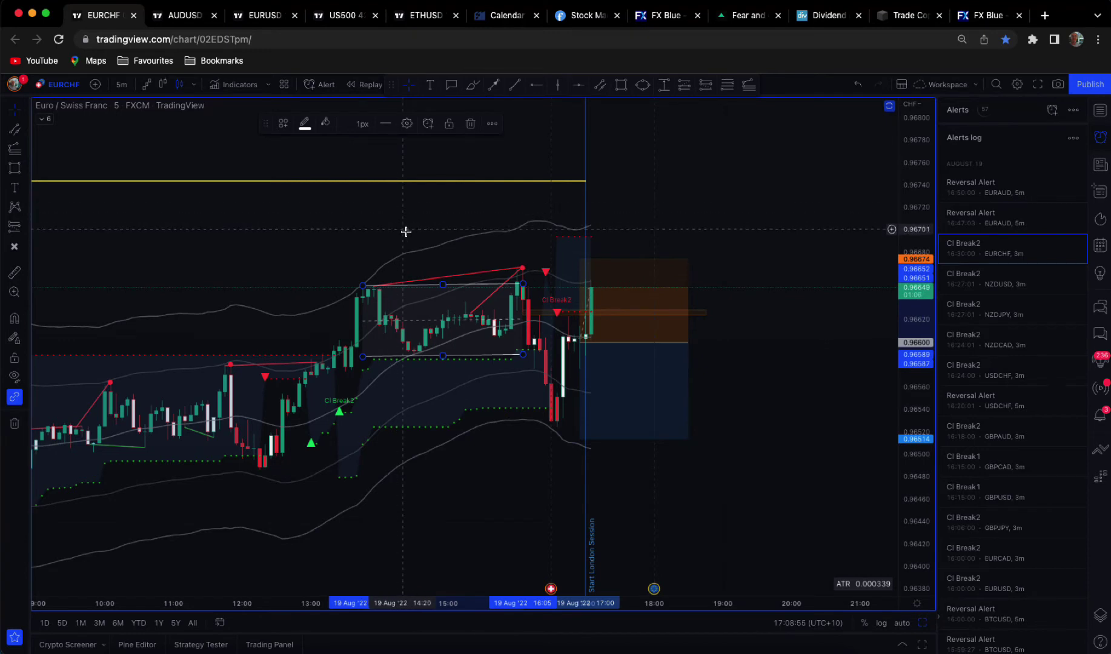
left_click_drag(442, 285, 443, 301)
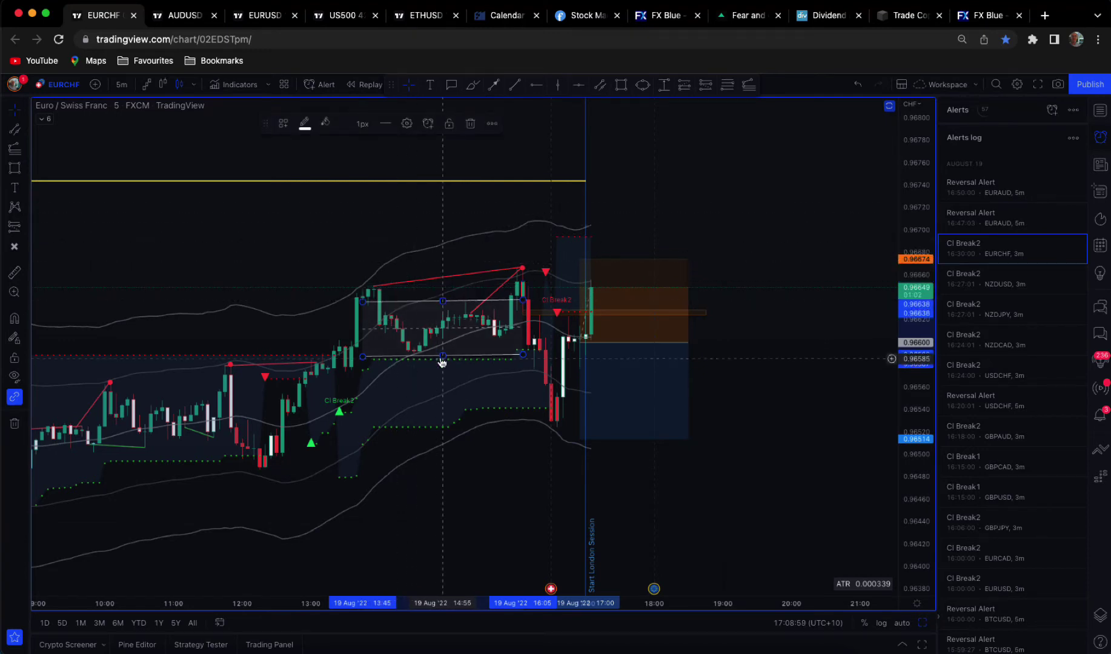
left_click_drag(363, 357, 475, 346)
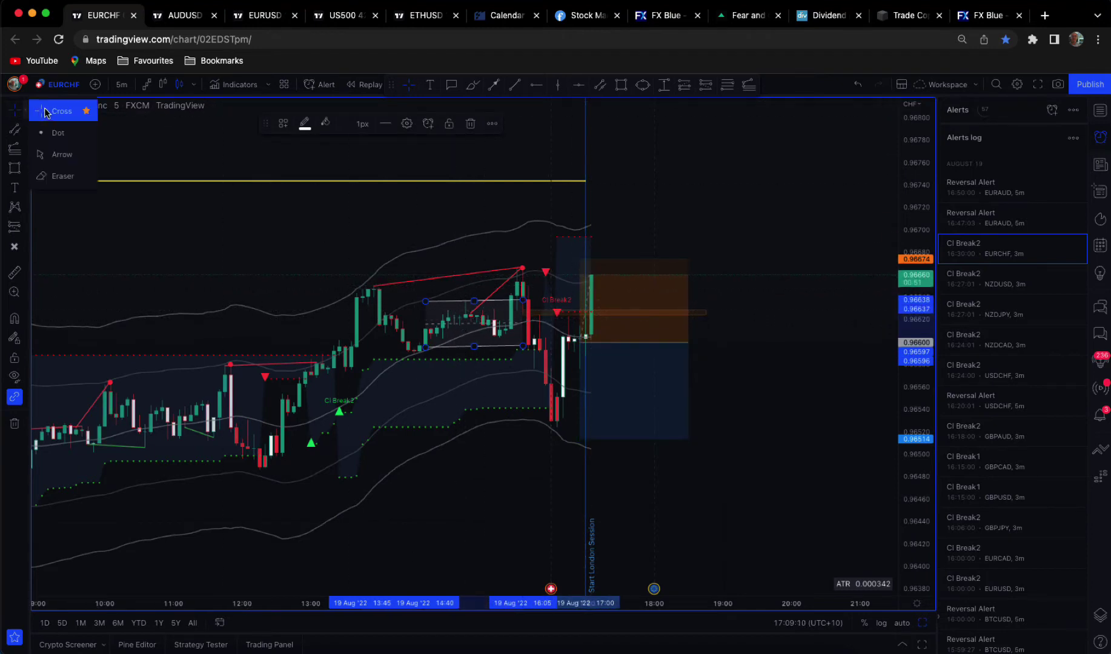
scroll(565, 285, "down", 2)
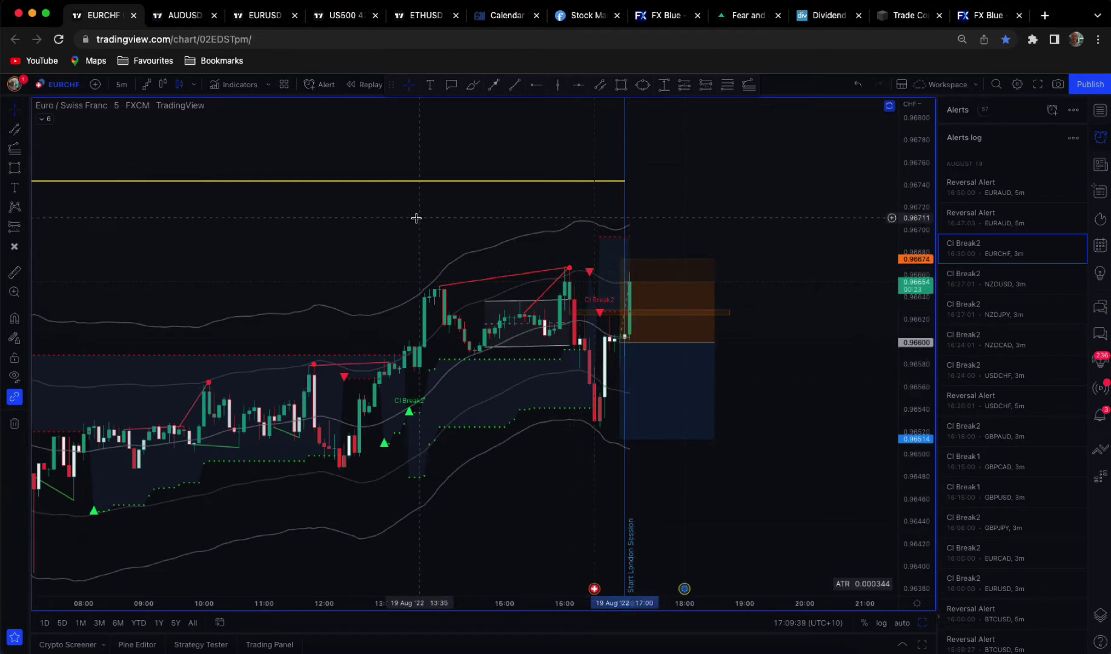
scroll(166, 144, "up", 1)
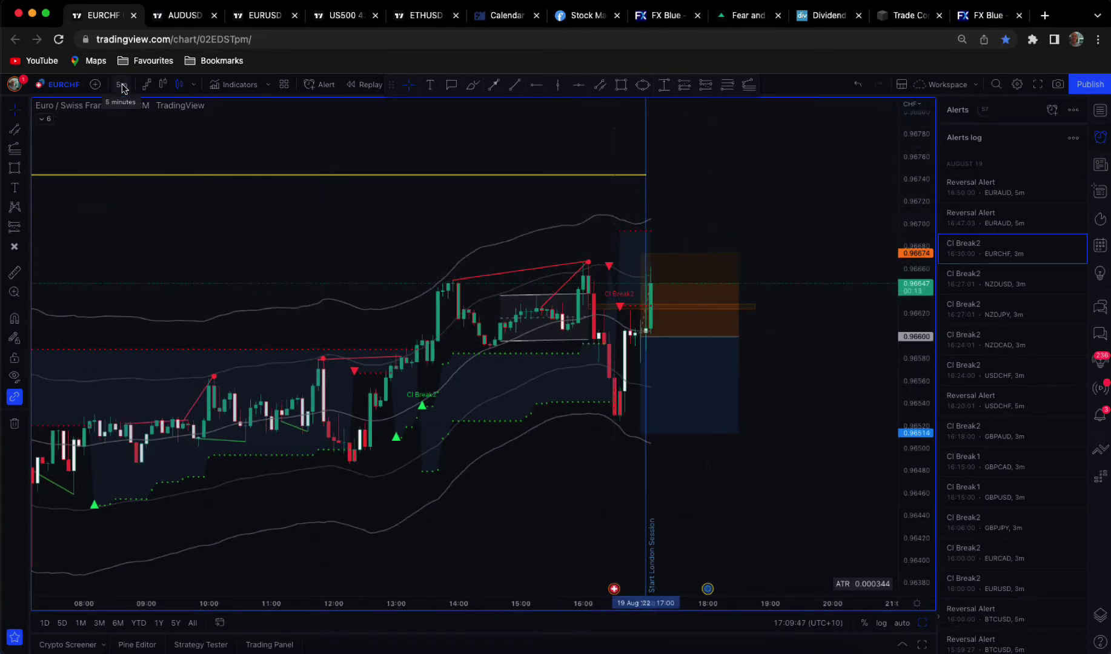
Switch to 3-minute candles and sketch the range top, bottom, liquidity and drop below
left_click(122, 84)
left_click(134, 158)
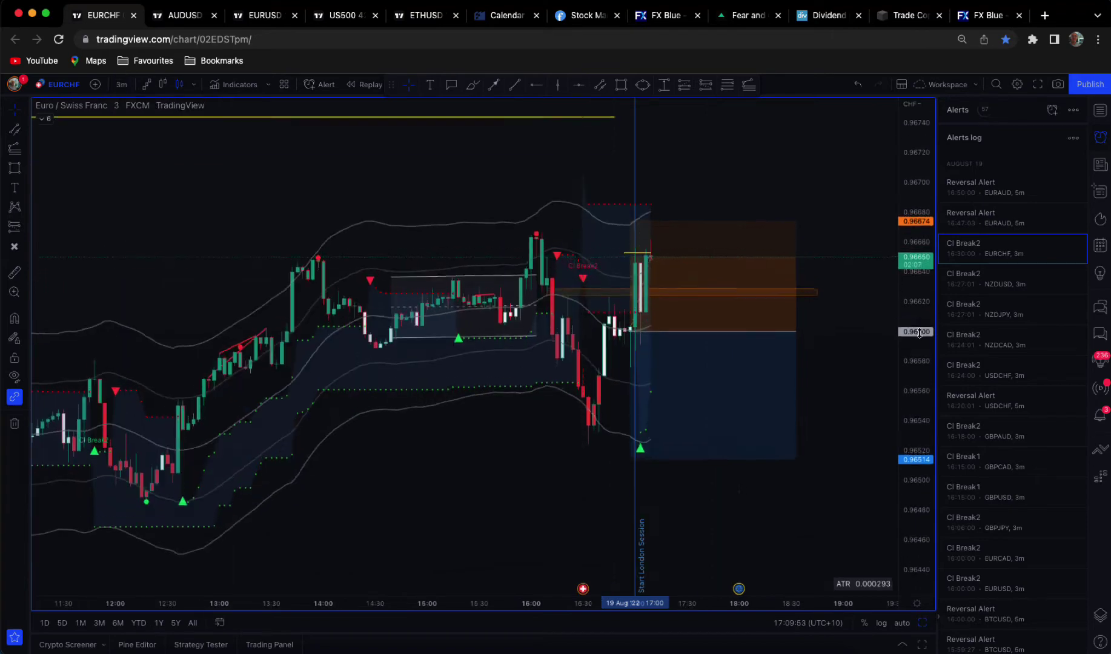
left_click_drag(464, 455, 503, 467)
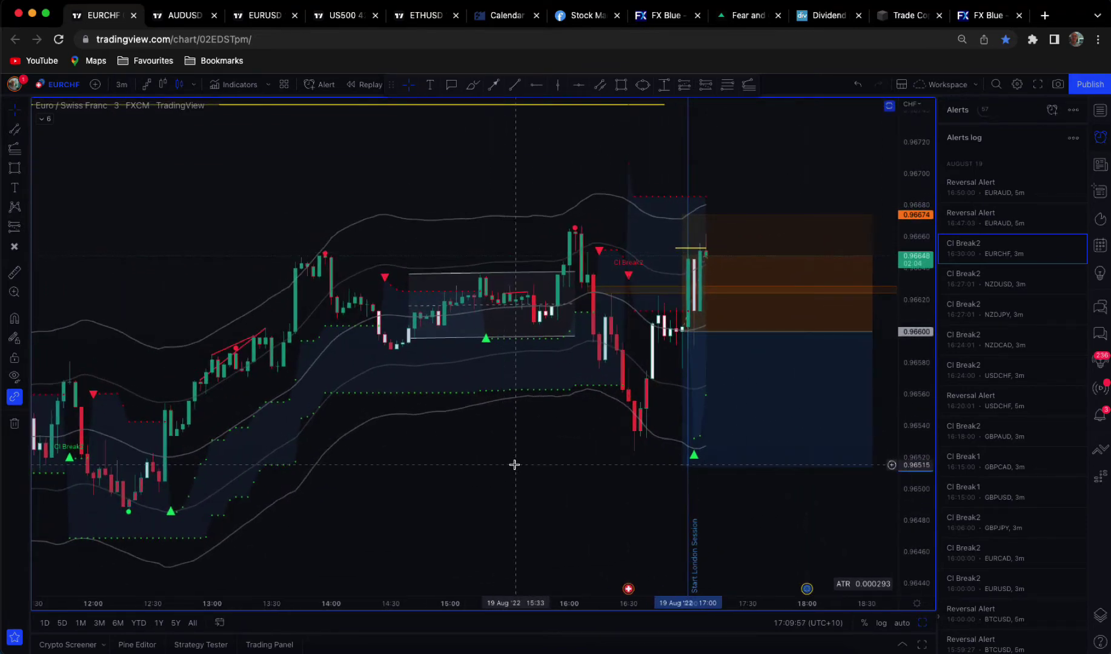
left_click_drag(396, 269, 524, 265)
left_click_drag(428, 342, 547, 332)
left_click_drag(487, 246, 519, 262)
mouse_move(558, 367)
left_mouse_down()
mouse_move(625, 438)
mouse_move(586, 484)
left_mouse_up()
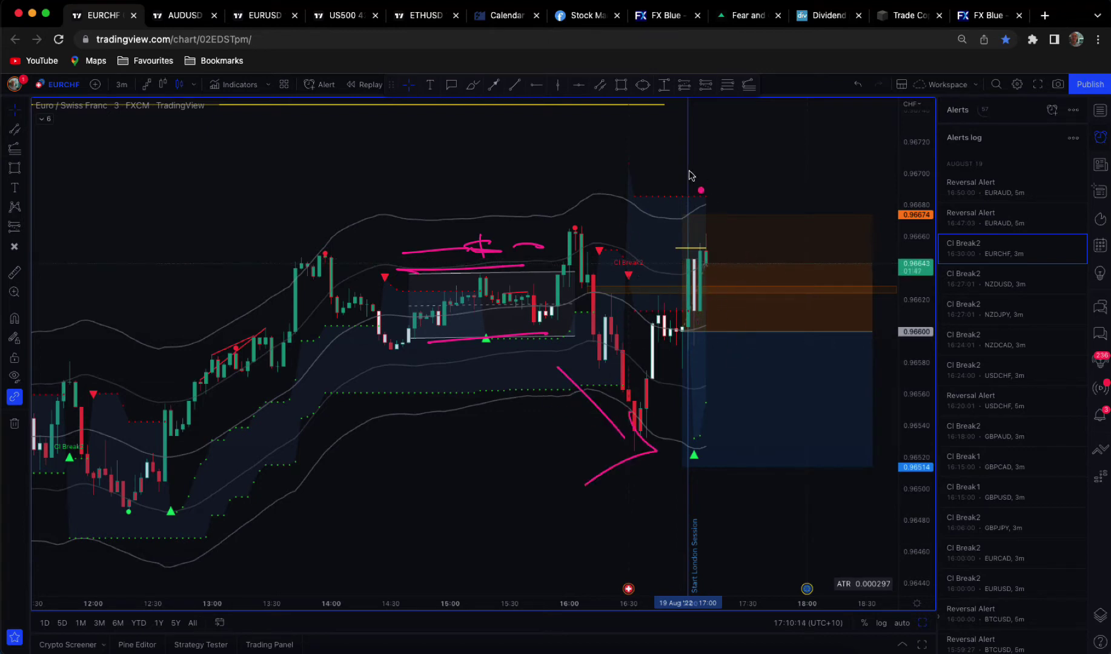
Sketch the expected price path and spike up, and circle the red sell signal
left_click_drag(744, 117, 738, 158)
left_click_drag(650, 295, 702, 221)
left_click_drag(744, 245, 858, 424)
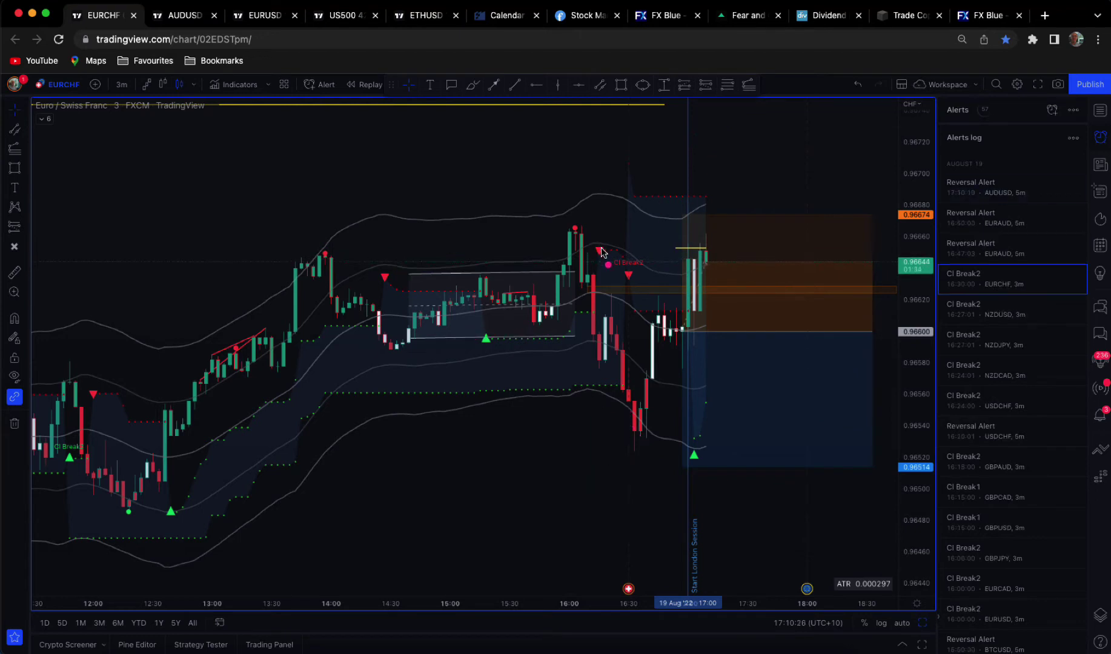
left_click_drag(604, 244, 604, 243)
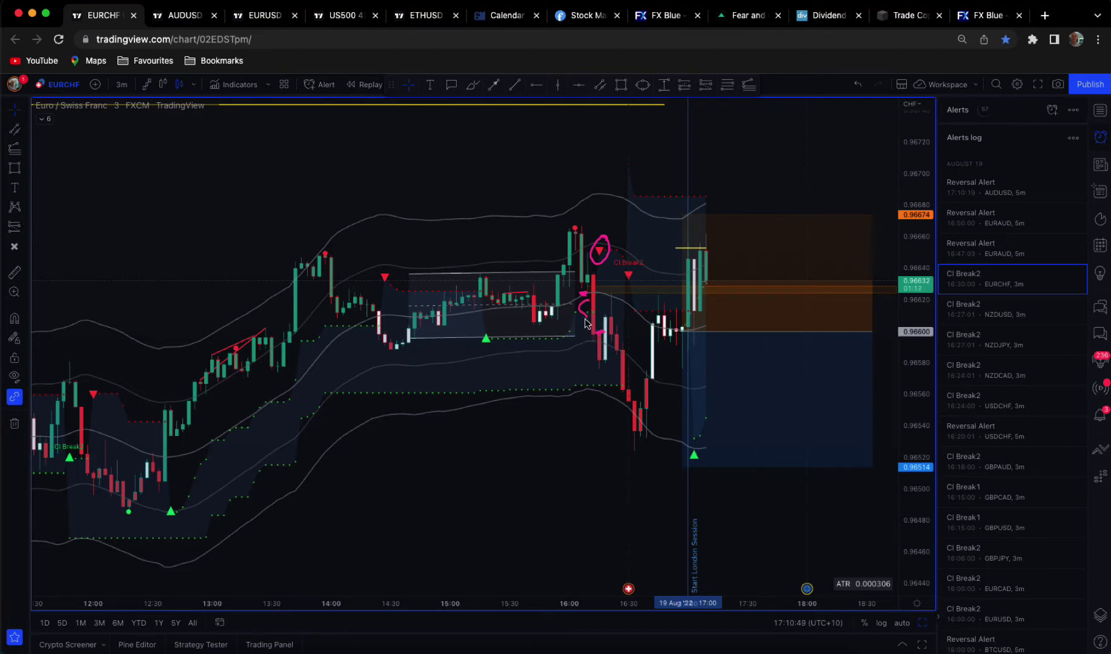
Sketch loops around the sell-off, the rebound toward entry and the latest candles
mouse_move(577, 371)
left_mouse_down()
mouse_move(618, 334)
mouse_move(631, 367)
left_mouse_up()
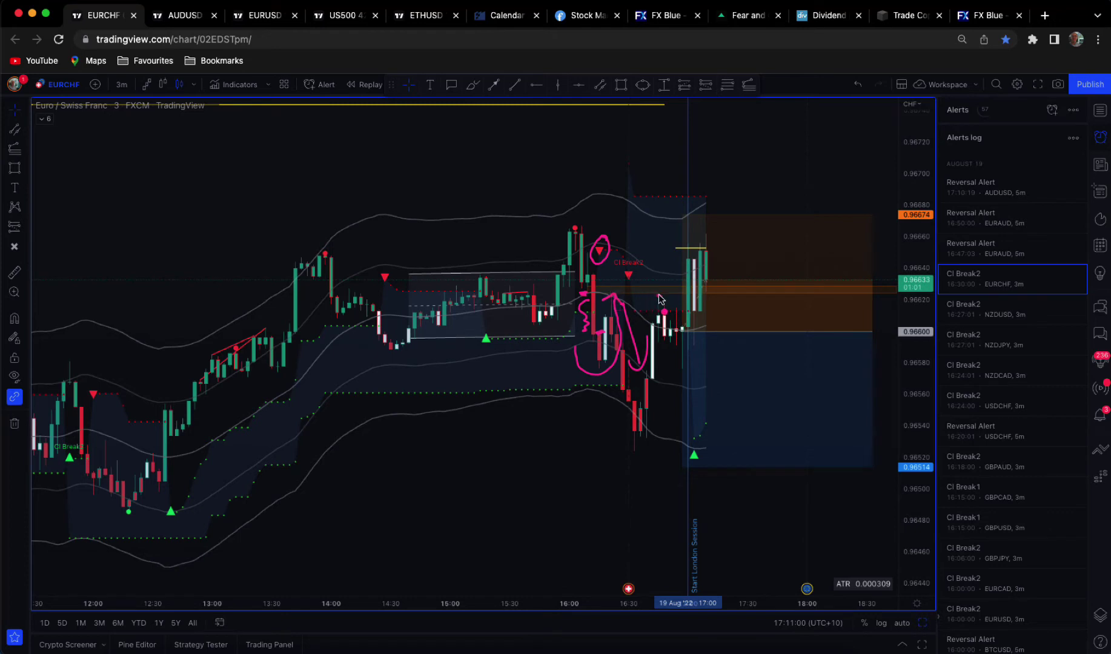
left_click_drag(677, 346, 736, 286)
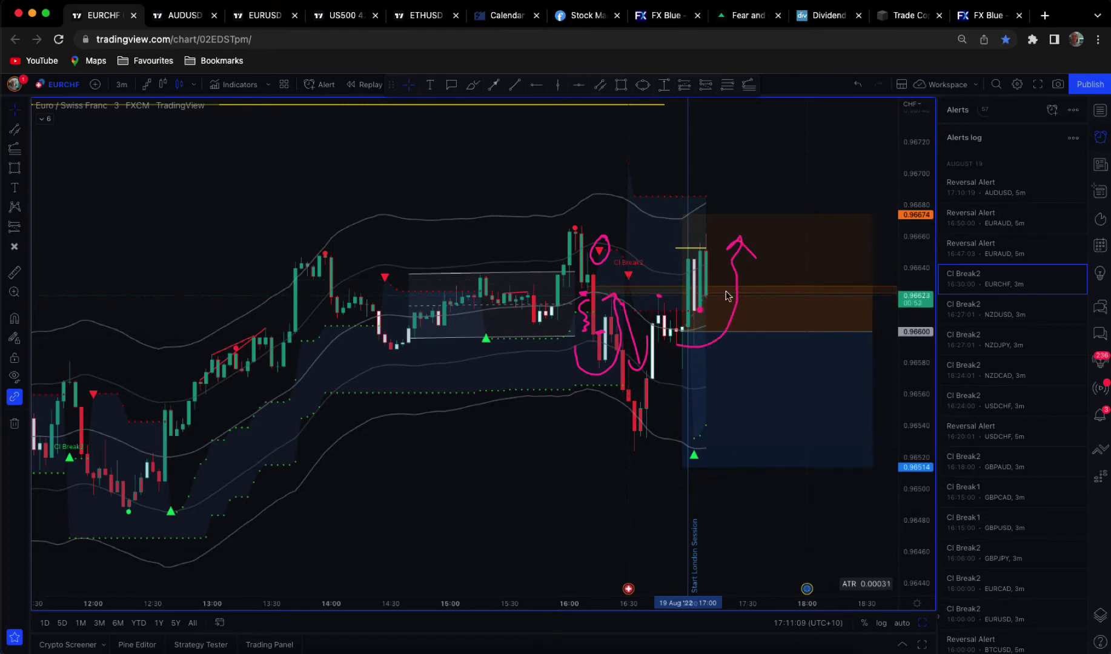
left_click_drag(796, 284, 786, 305)
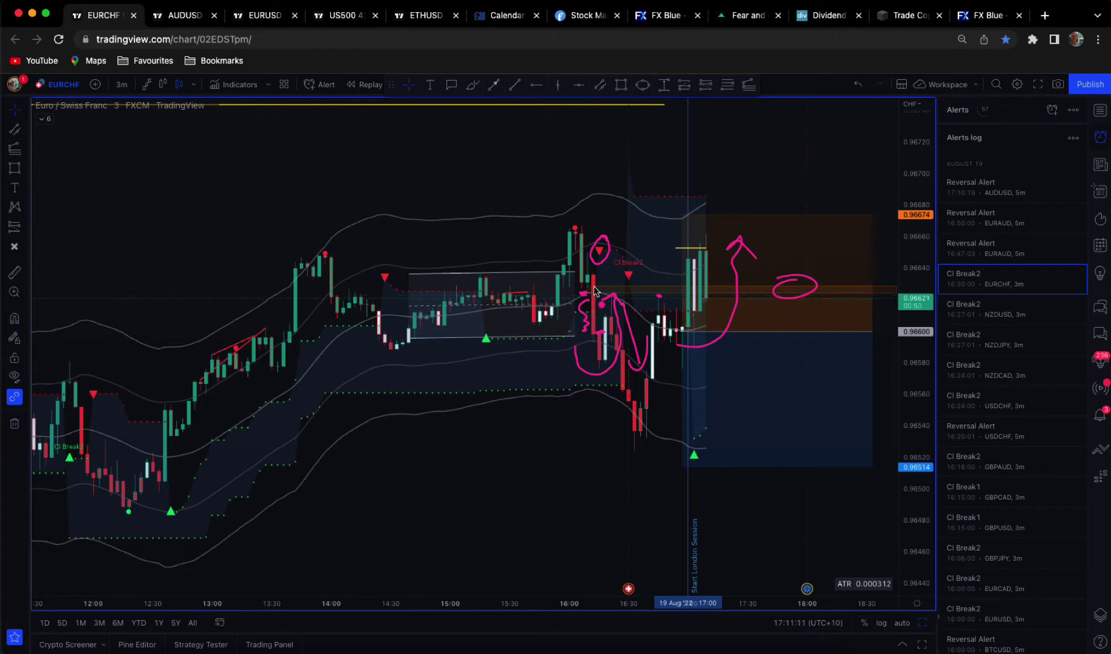
left_click_drag(595, 288, 618, 291)
left_click_drag(669, 229, 720, 187)
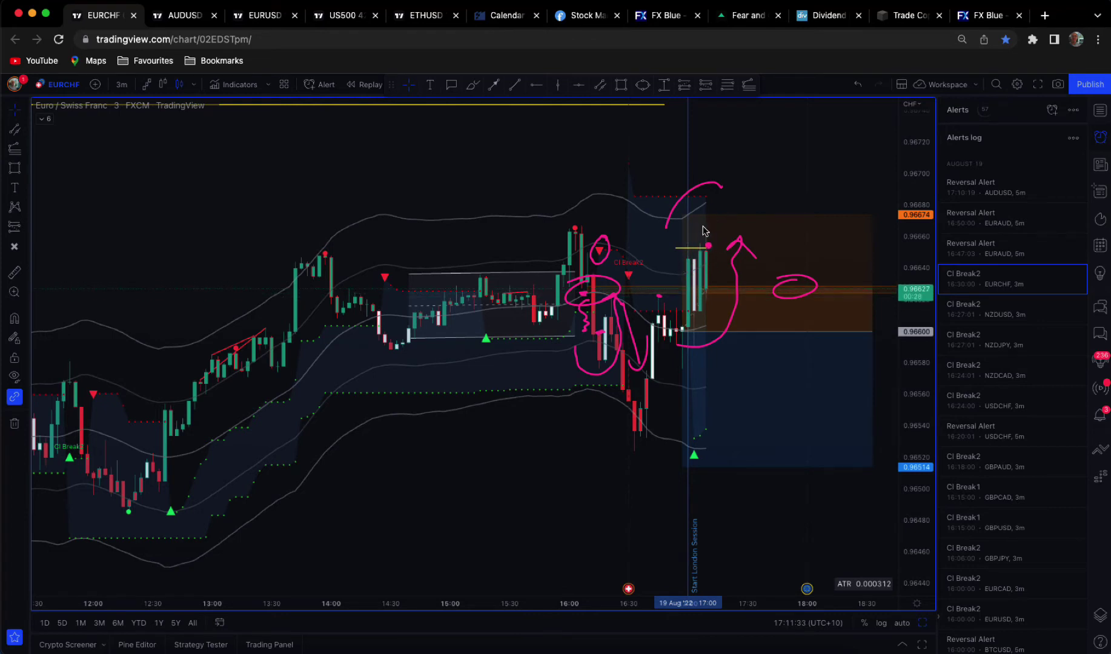
mouse_move(703, 227)
left_mouse_down()
mouse_move(673, 233)
mouse_move(805, 259)
left_mouse_up()
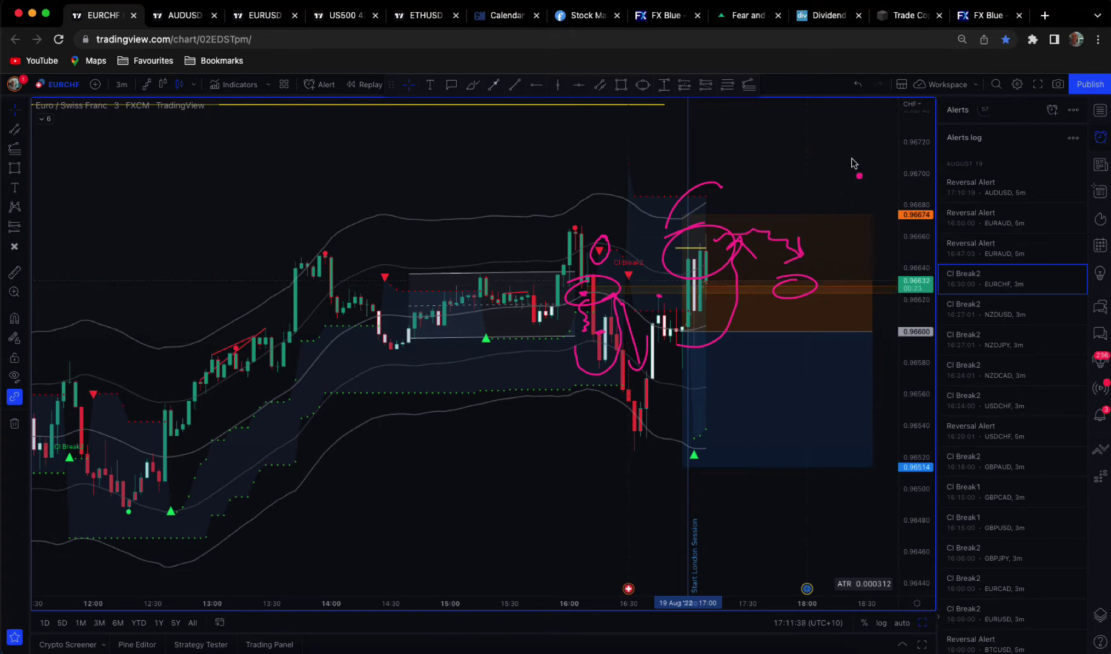
left_click_drag(556, 229, 619, 223)
scroll(619, 213, "down", 2)
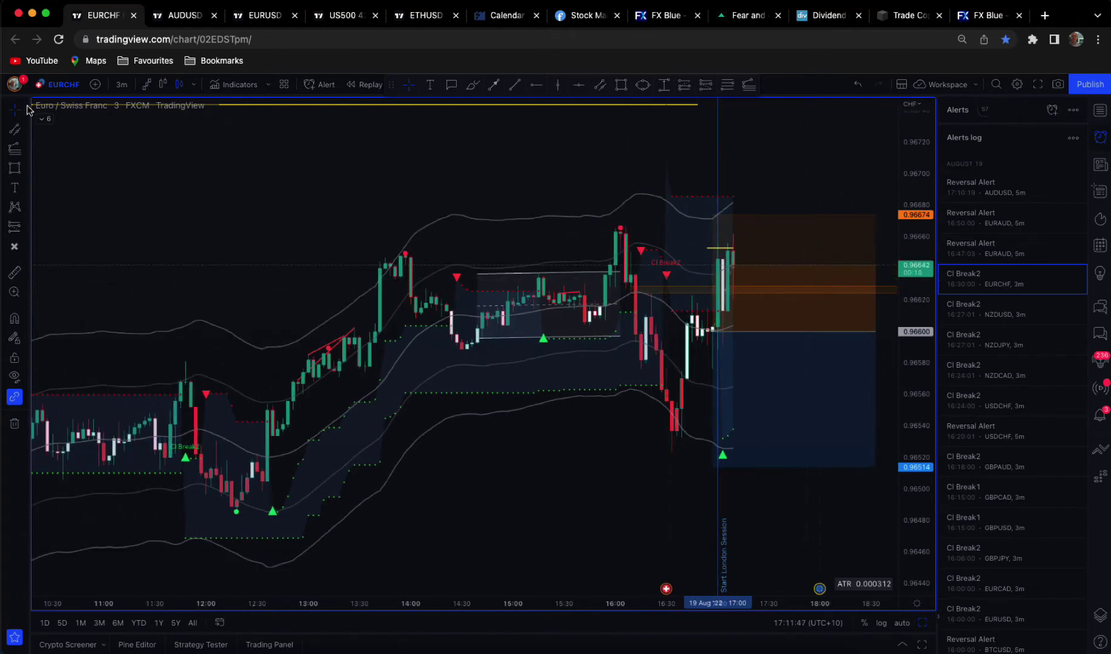
Switch to 5-minute candles, measure from the high and extend the orange zone rightward
key("5")
key("Return")
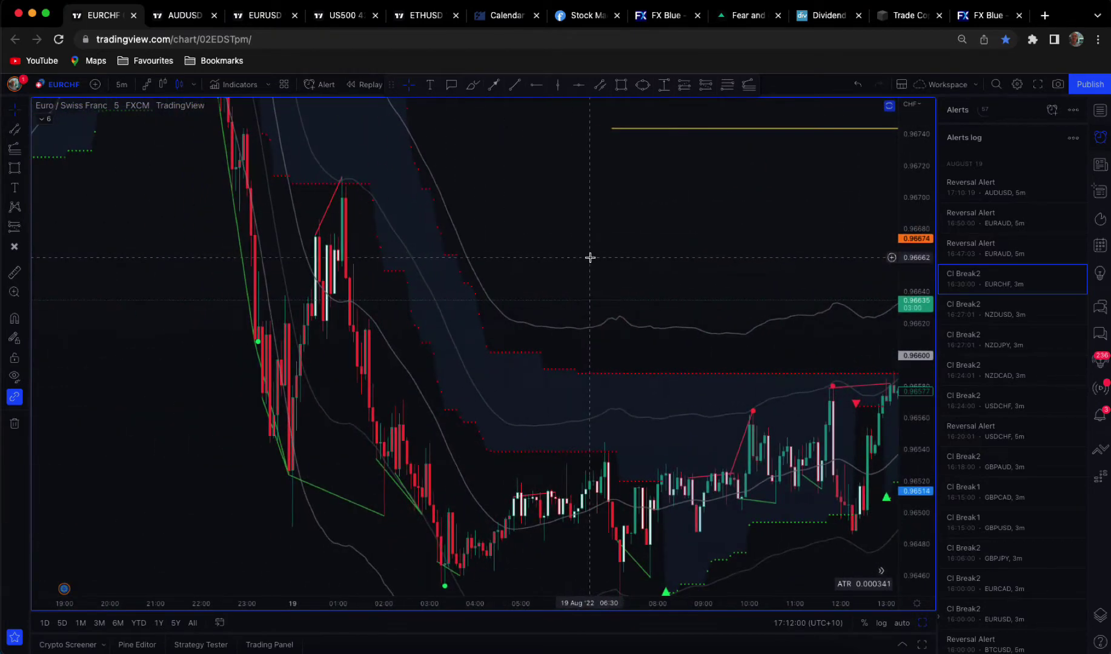
scroll(546, 240, "up", 2)
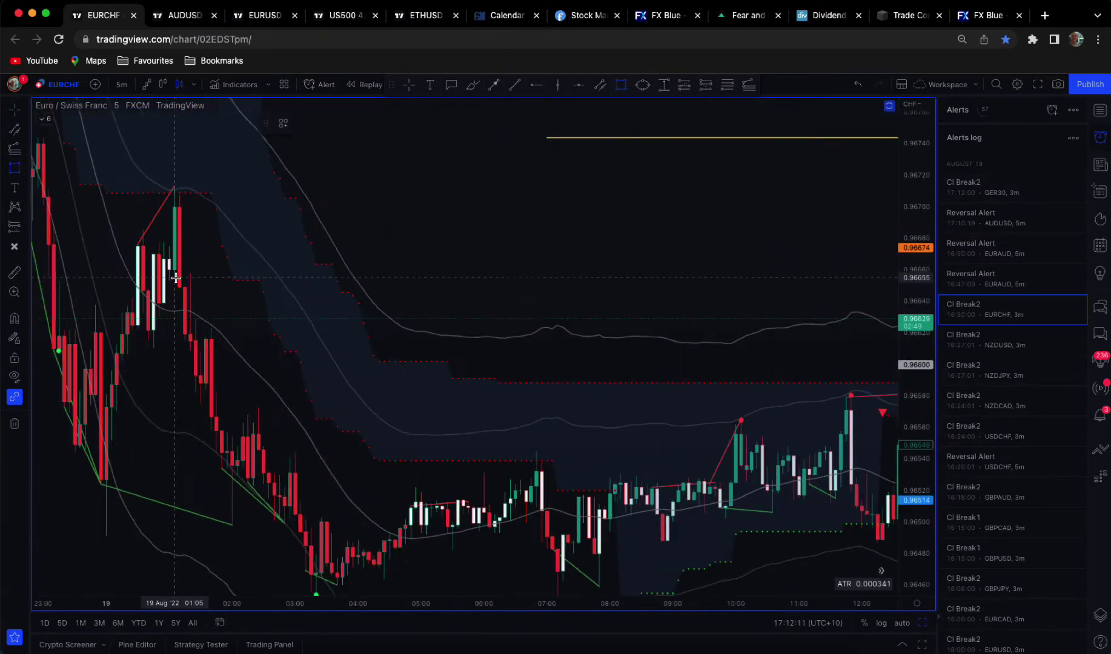
left_click(175, 277)
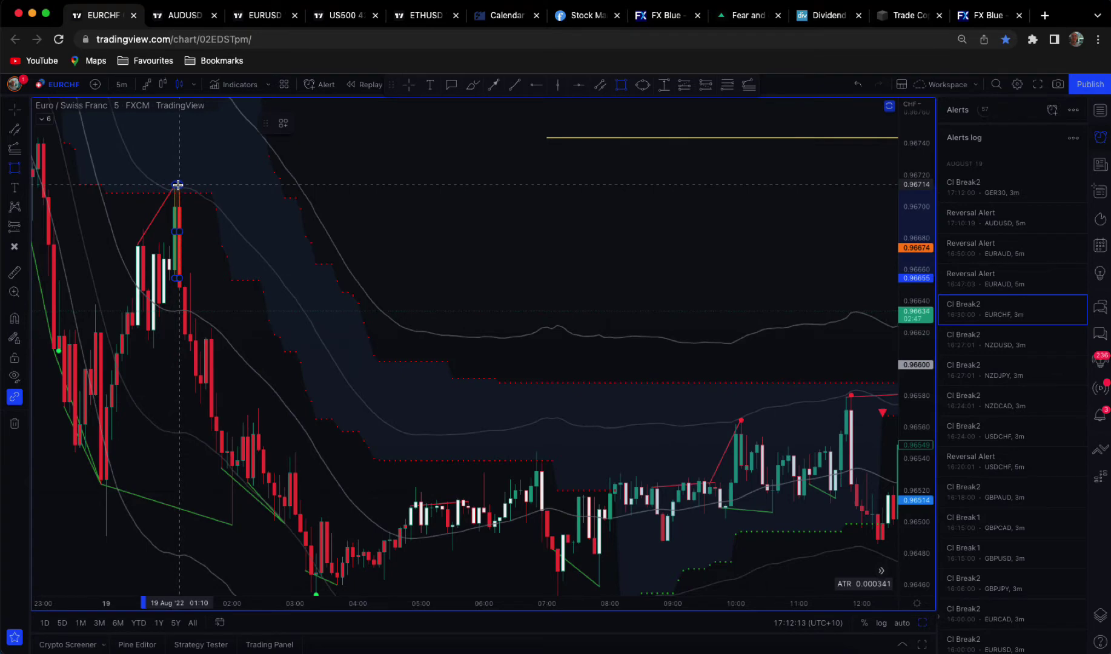
scroll(732, 176, "right", 10)
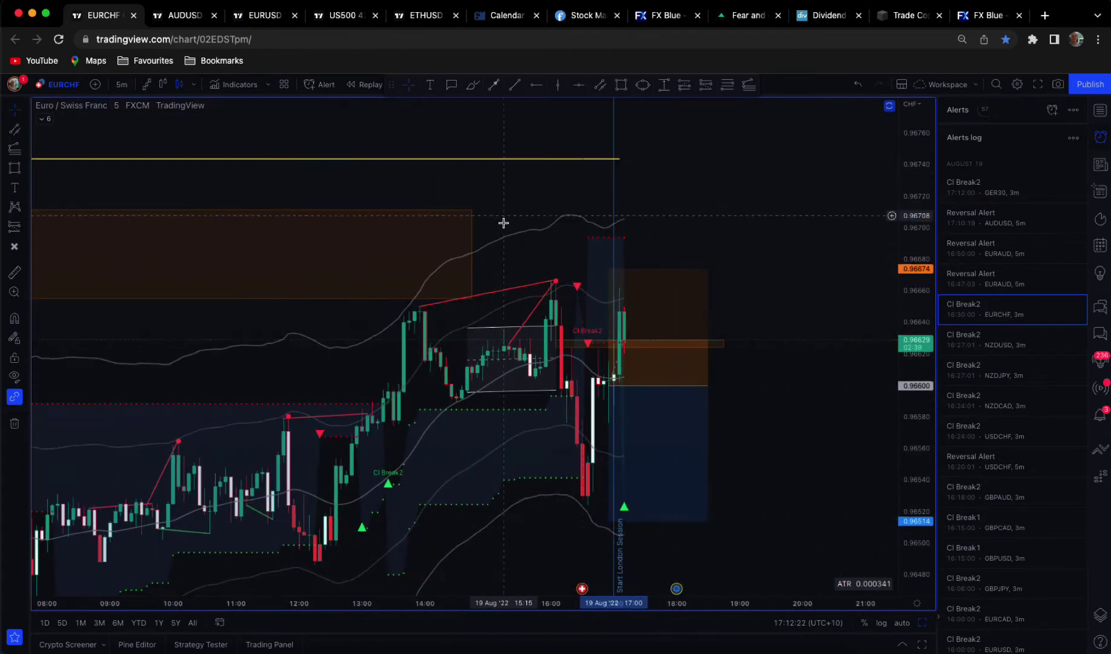
left_click(765, 209)
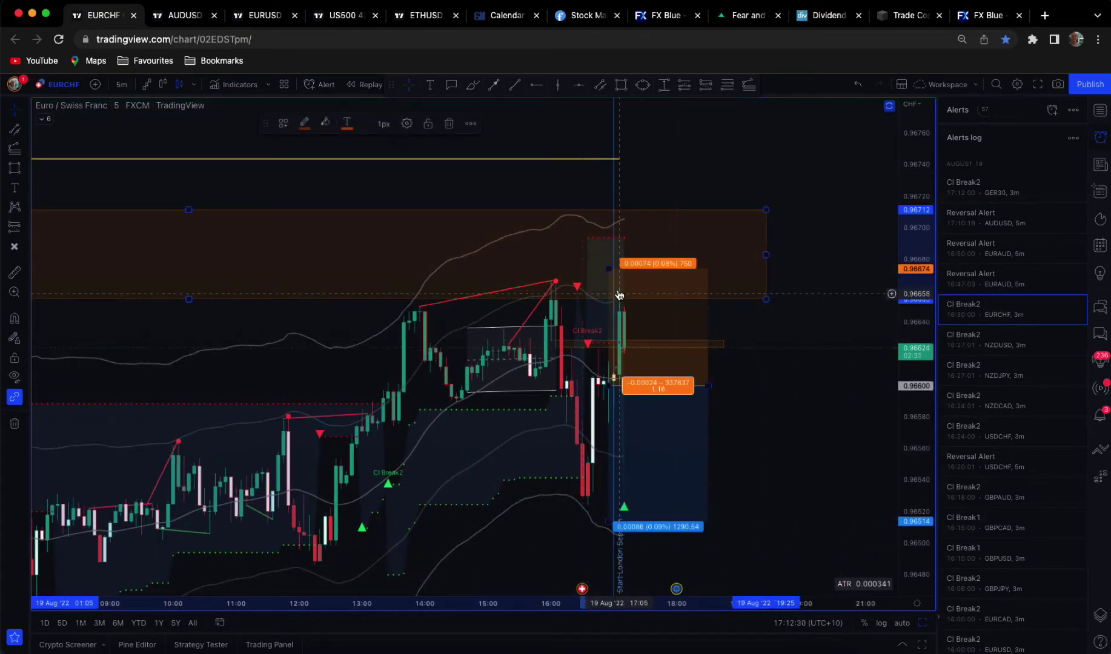
left_click(618, 295)
Label the orange order-block zone 'OB 5m' through its settings
left_click(672, 166)
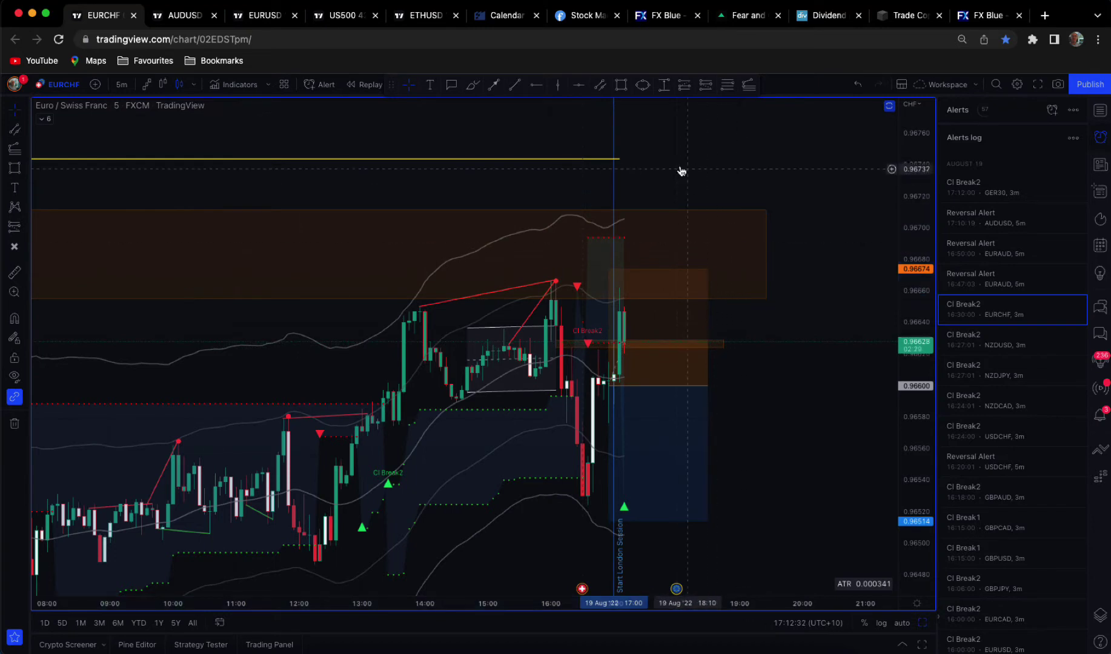
left_click(766, 234)
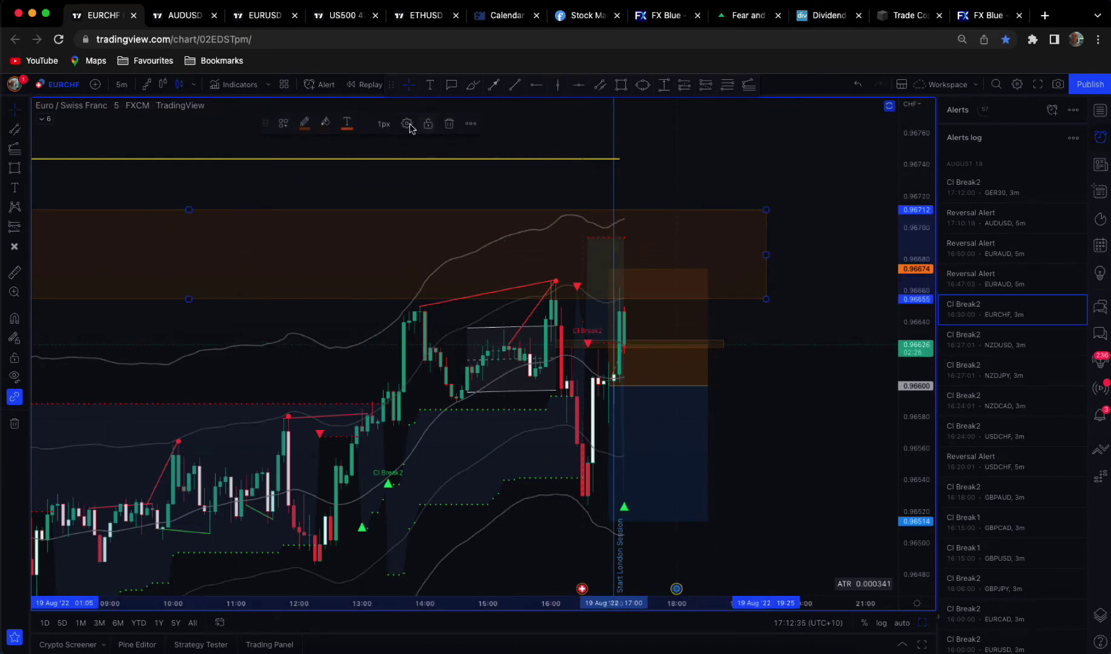
left_click(407, 123)
left_click(751, 438)
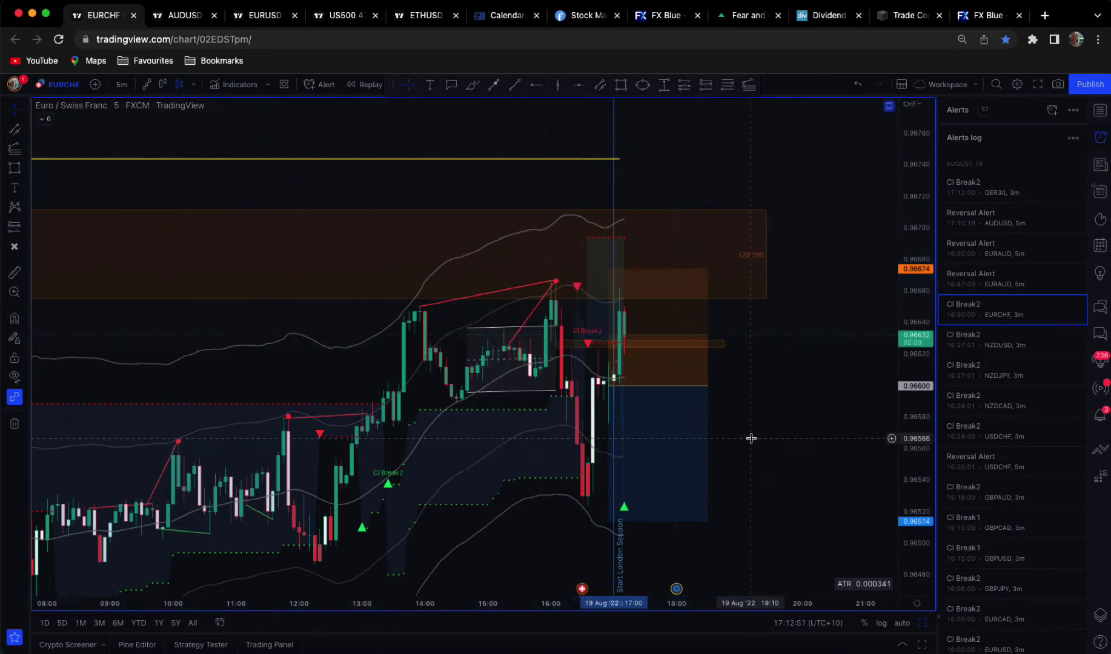
scroll(751, 438, "up", 2)
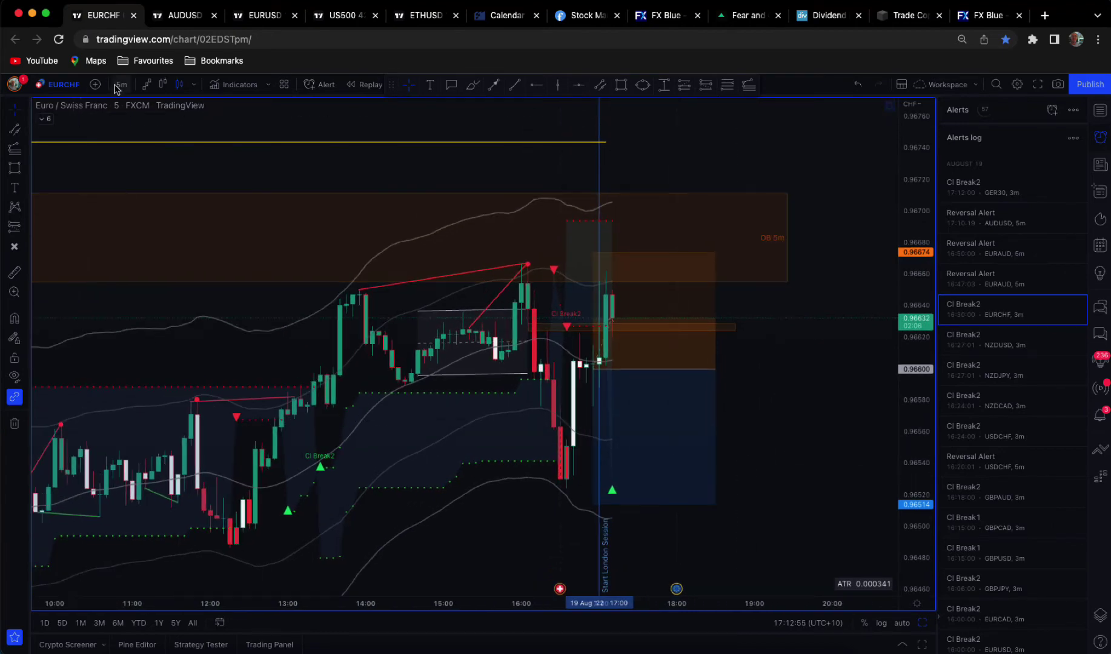
On 3-minute candles, box the overnight price gap and extend it past the latest candle
left_click(122, 84)
left_click(134, 156)
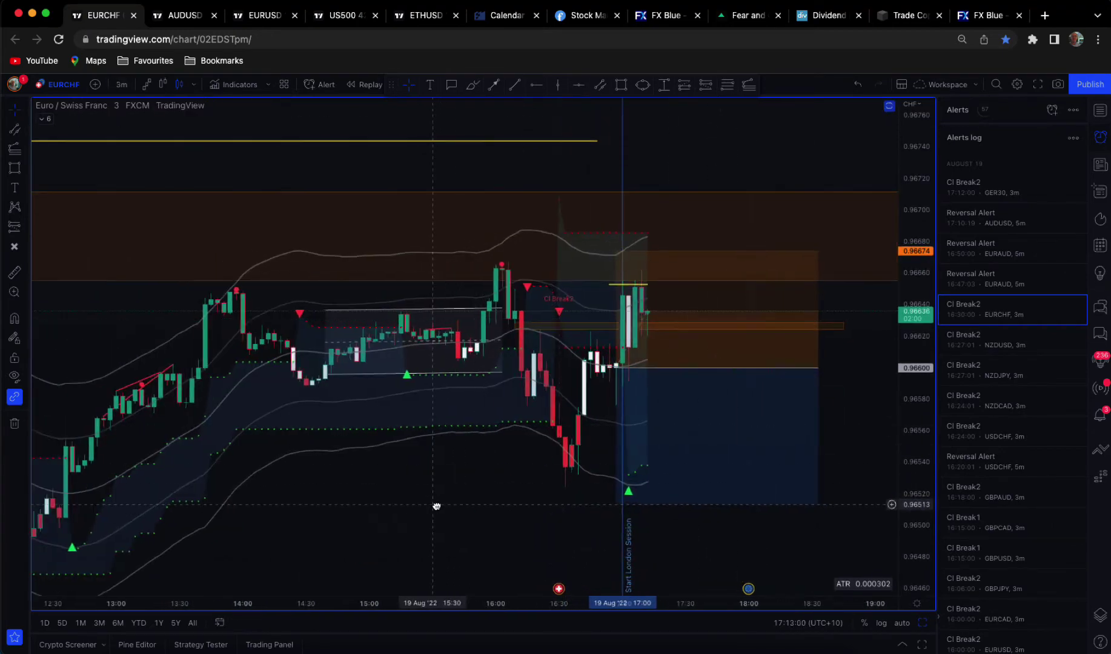
left_click_drag(437, 506, 486, 505)
mouse_move(134, 297)
left_mouse_down()
mouse_move(442, 328)
mouse_move(424, 323)
left_mouse_up()
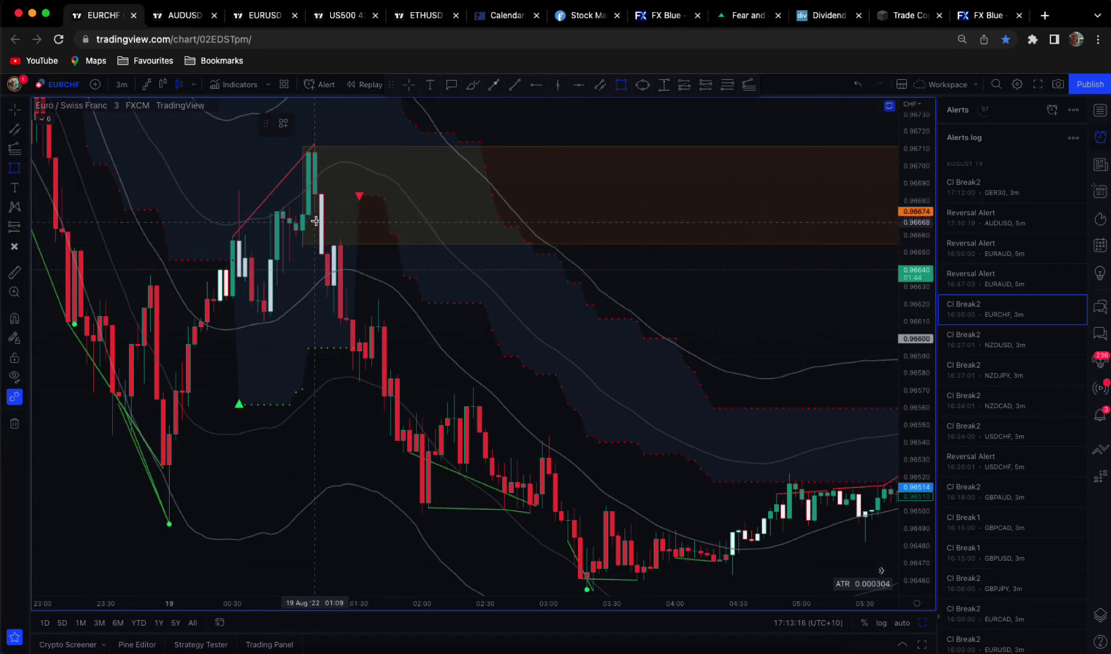
left_click(315, 213)
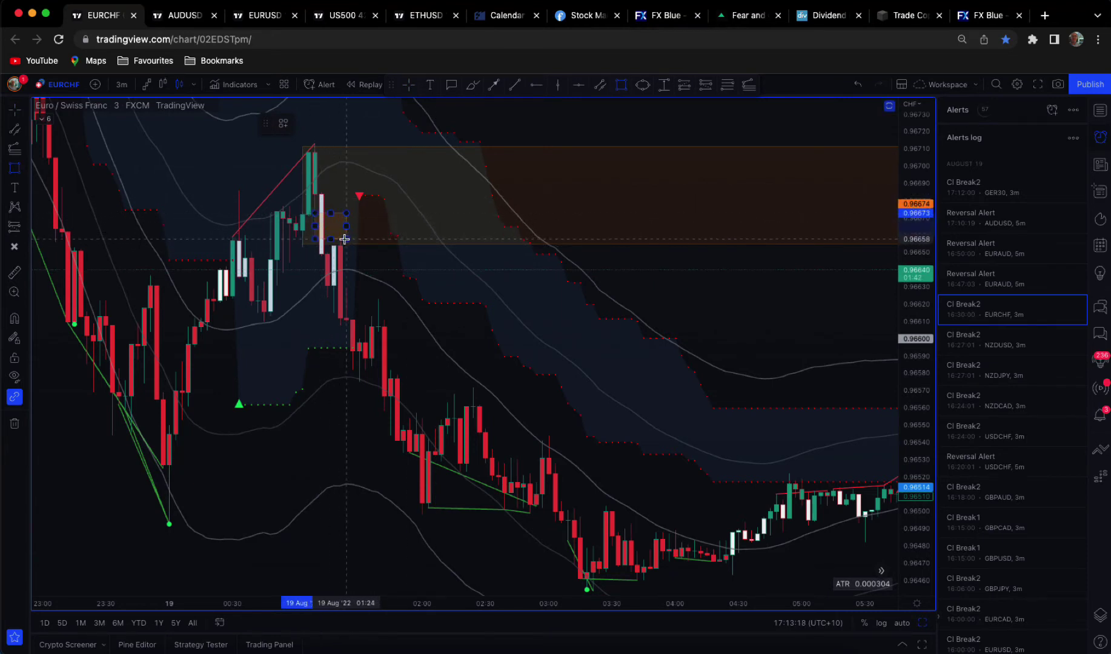
left_click(480, 236)
left_click(795, 239)
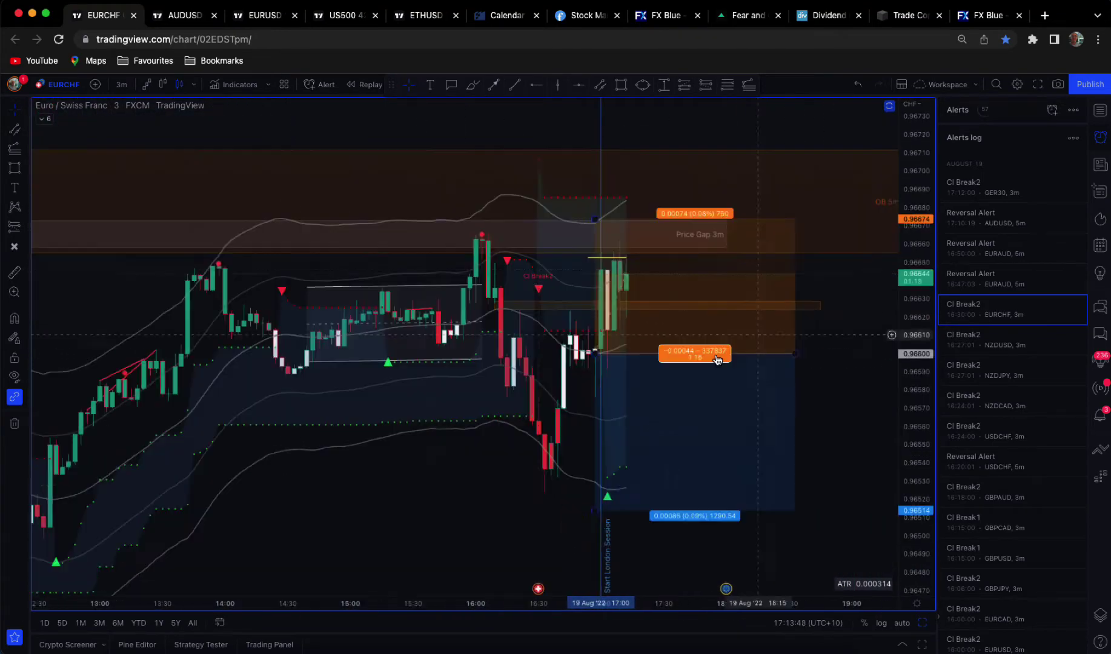
Sketch the order-block arrow, range edges, liquidity dollar sign, spike and downward arrow
left_click_drag(443, 486, 469, 486)
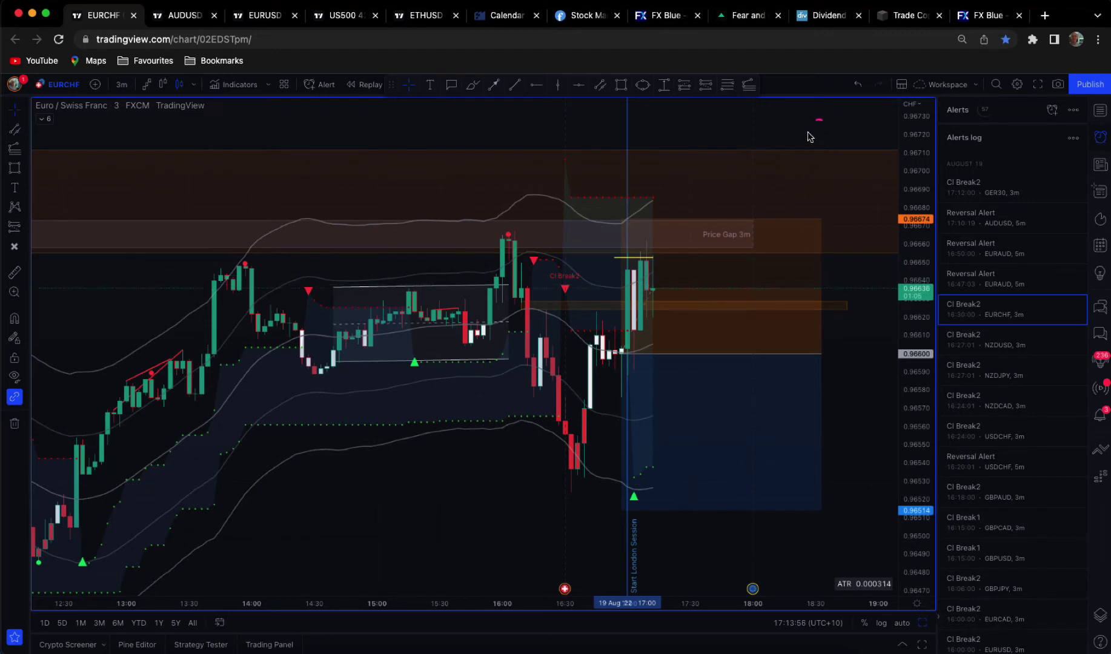
mouse_move(800, 154)
left_mouse_down()
mouse_move(831, 161)
mouse_move(870, 205)
left_mouse_up()
left_click_drag(764, 230, 762, 233)
left_click_drag(327, 286, 460, 281)
left_click_drag(365, 362, 467, 360)
left_click_drag(297, 259, 355, 248)
mouse_move(408, 232)
left_mouse_down()
mouse_move(375, 271)
mouse_move(397, 273)
left_mouse_up()
left_click_drag(487, 270, 505, 230)
left_click_drag(548, 276, 584, 298)
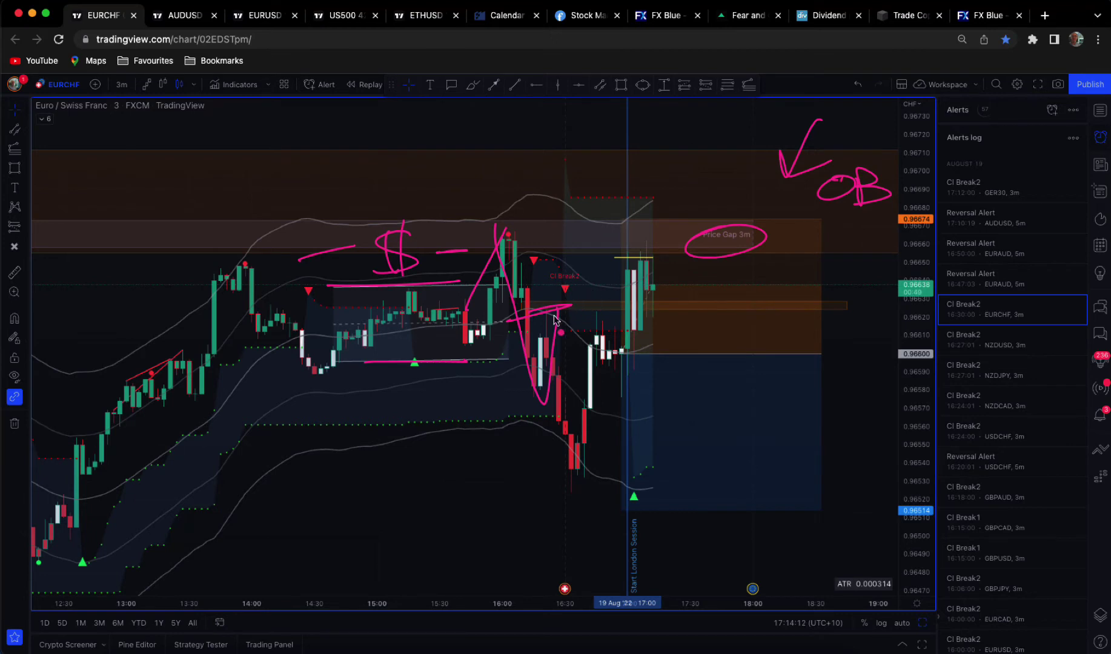
left_click_drag(554, 214, 533, 499)
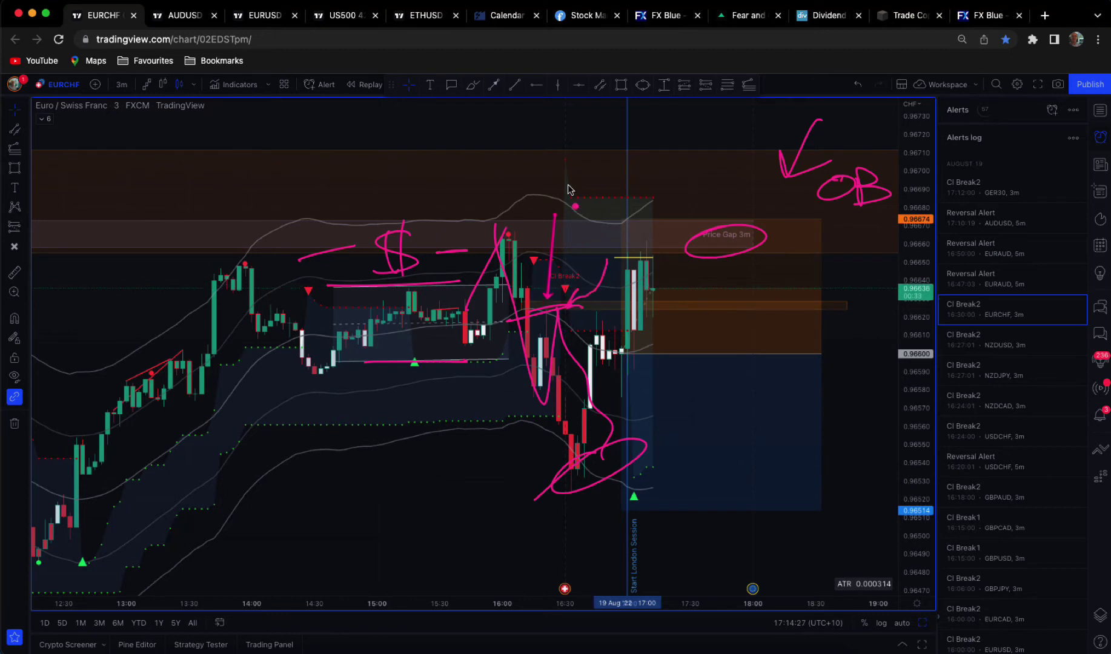
Clear the sketches, then draw new arcs over swing highs and an expected-drop arrow
key("Escape")
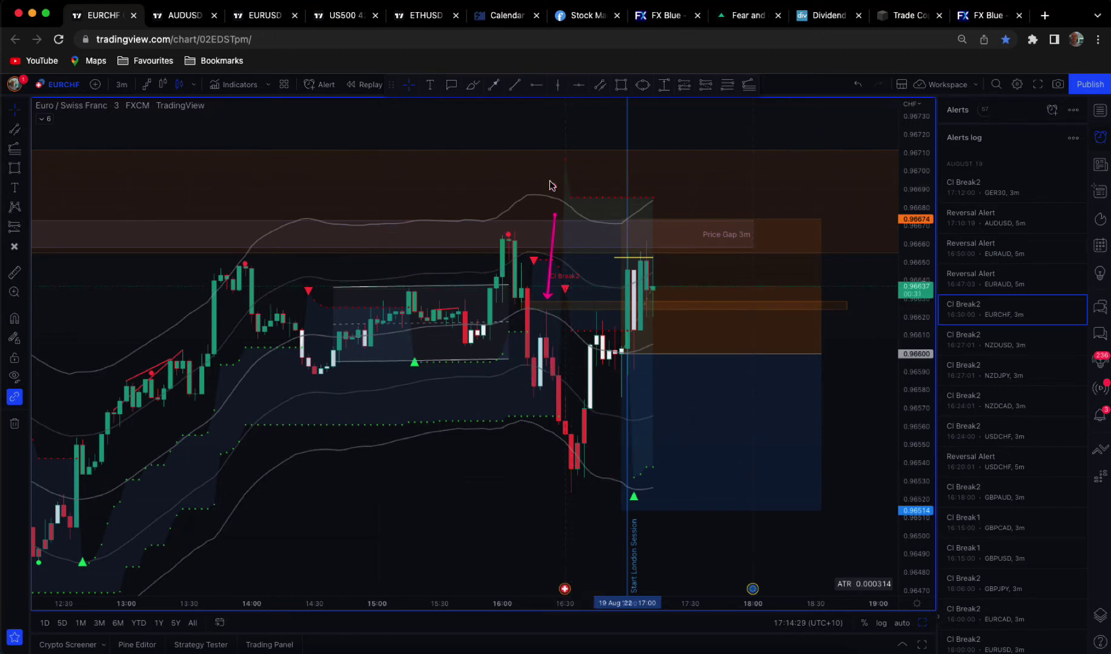
left_click_drag(400, 293, 399, 292)
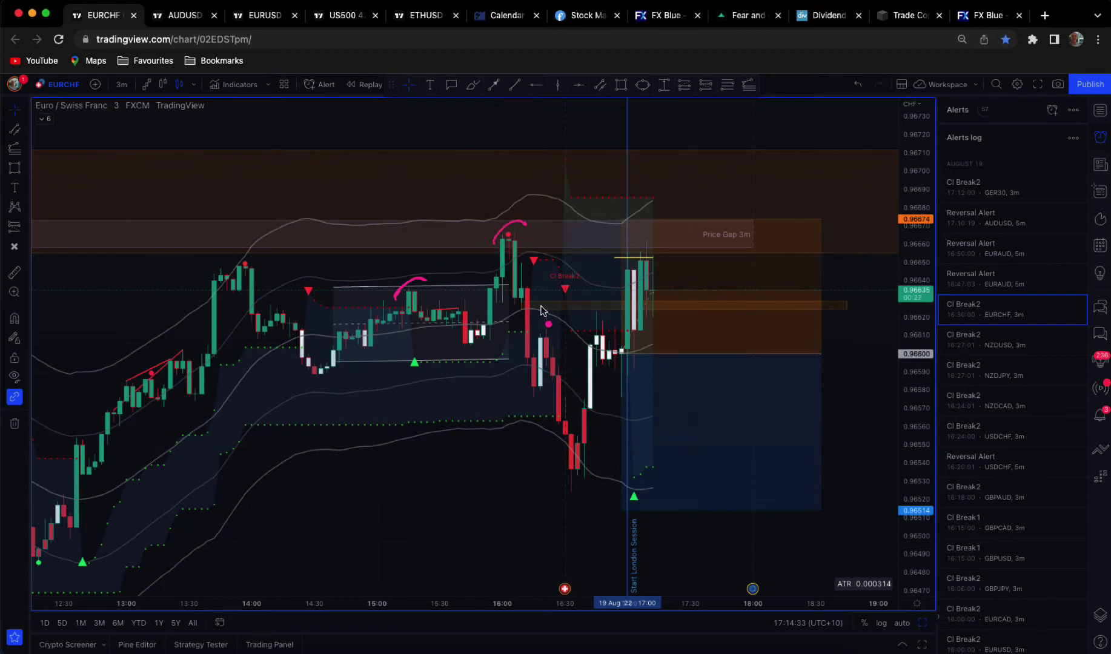
left_click_drag(541, 310, 553, 311)
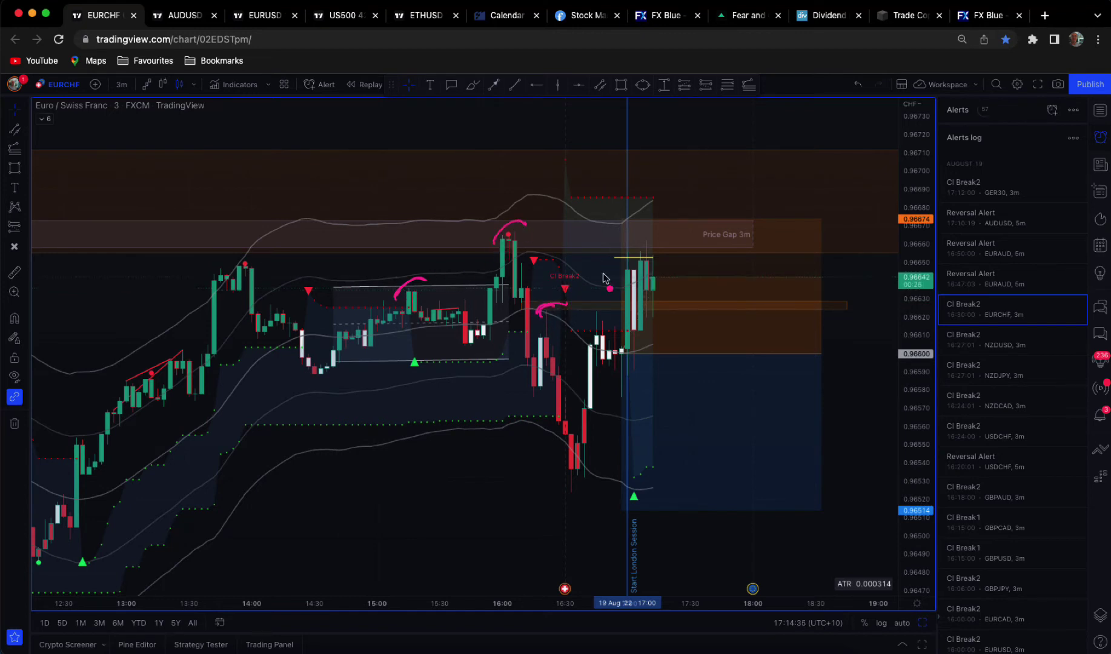
left_click_drag(526, 307, 497, 343)
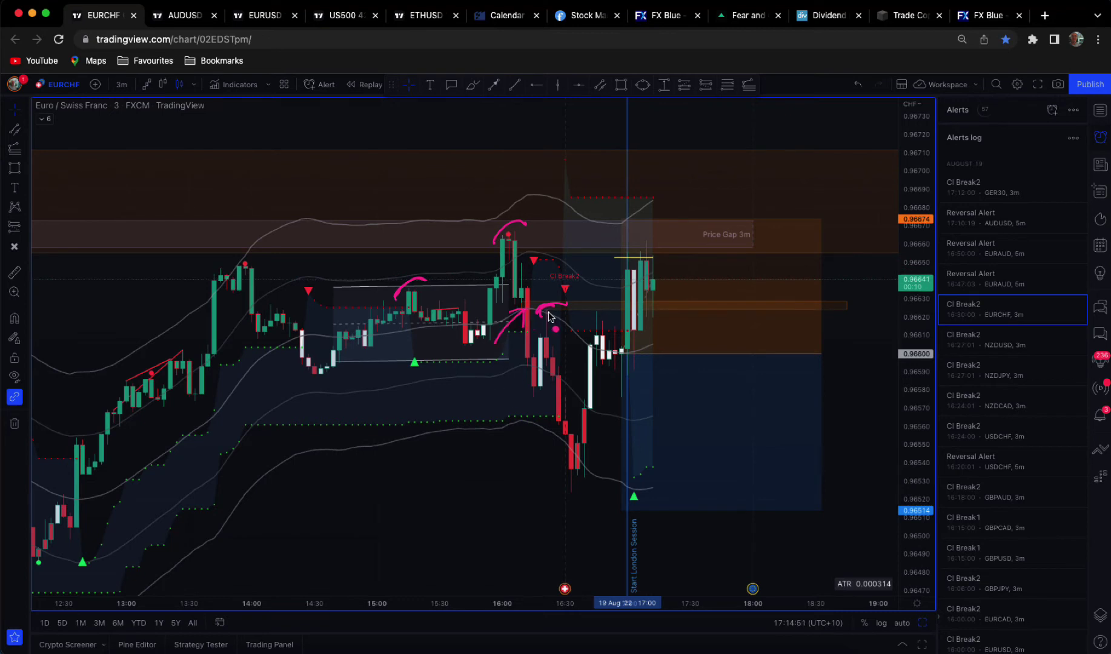
mouse_move(564, 307)
left_mouse_down()
mouse_move(568, 333)
mouse_move(613, 317)
left_mouse_up()
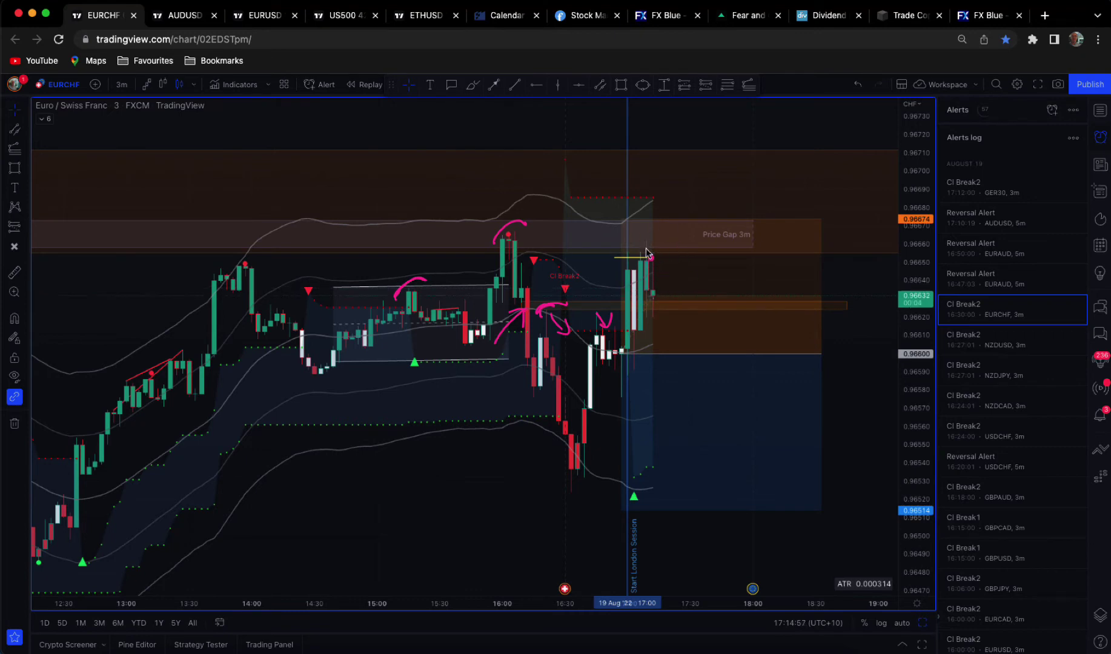
left_click_drag(656, 253, 708, 291)
left_click_drag(606, 242, 702, 227)
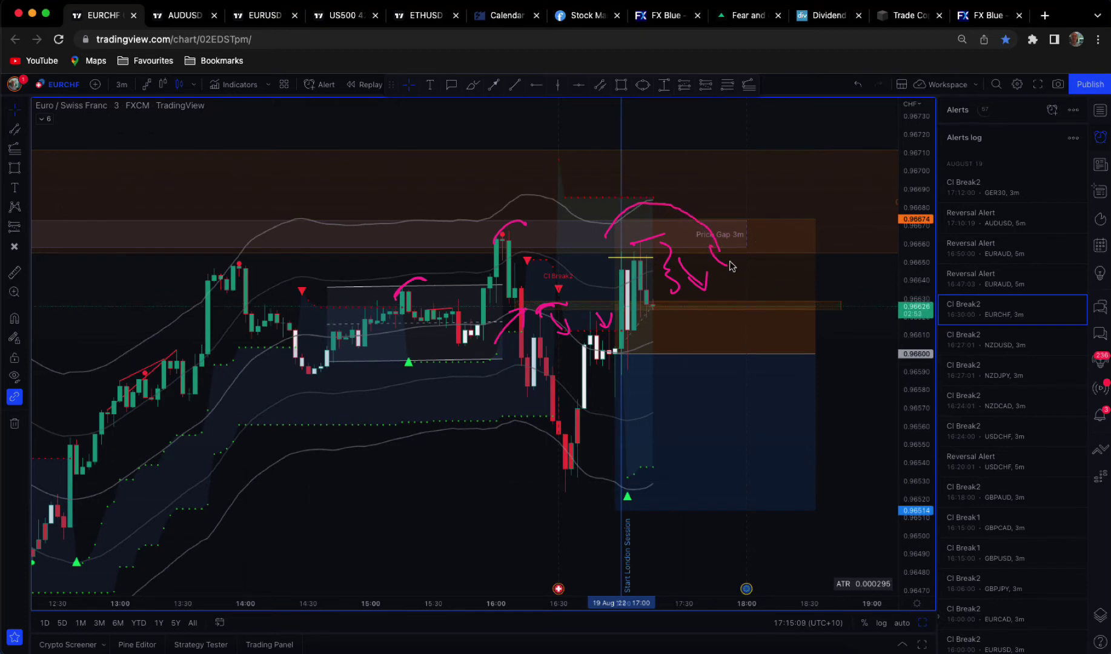
mouse_move(688, 305)
left_mouse_down()
mouse_move(838, 471)
mouse_move(805, 482)
left_mouse_up()
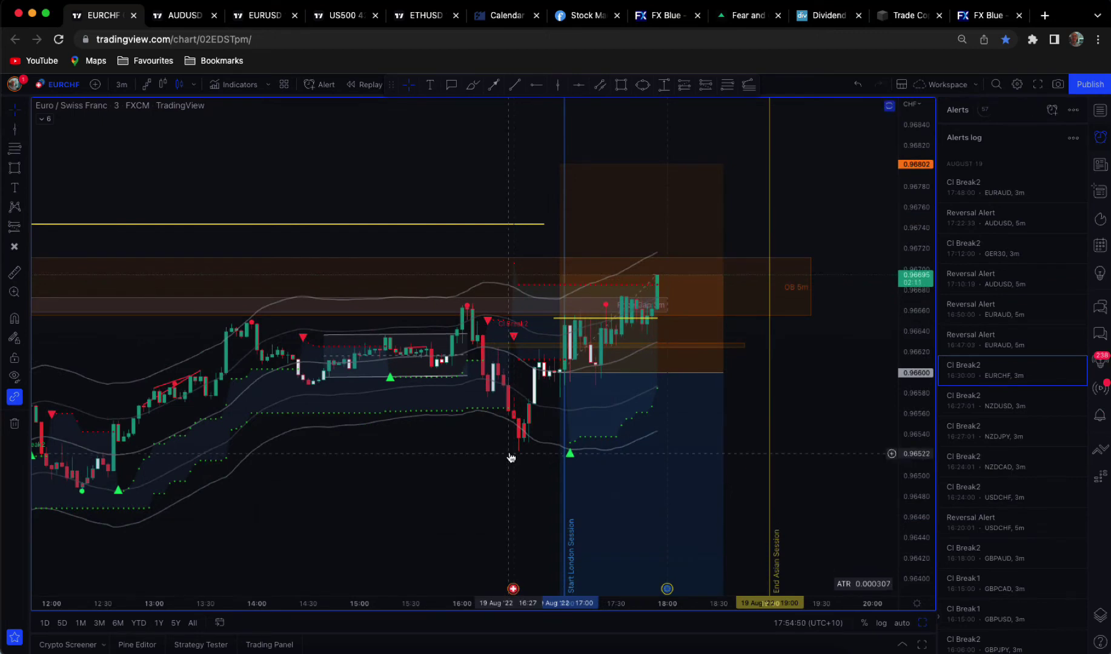
Stretch the short-position drawing slightly right and nudge the chart view
left_click_drag(809, 287, 817, 287)
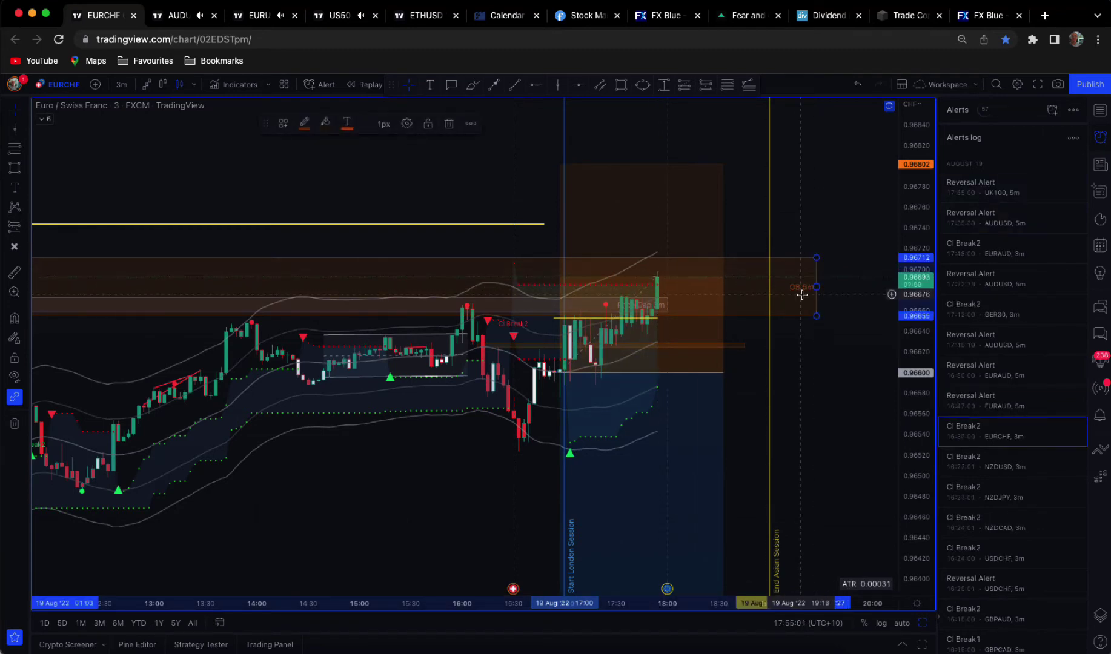
mouse_move(561, 166)
left_click_drag(512, 188, 517, 182)
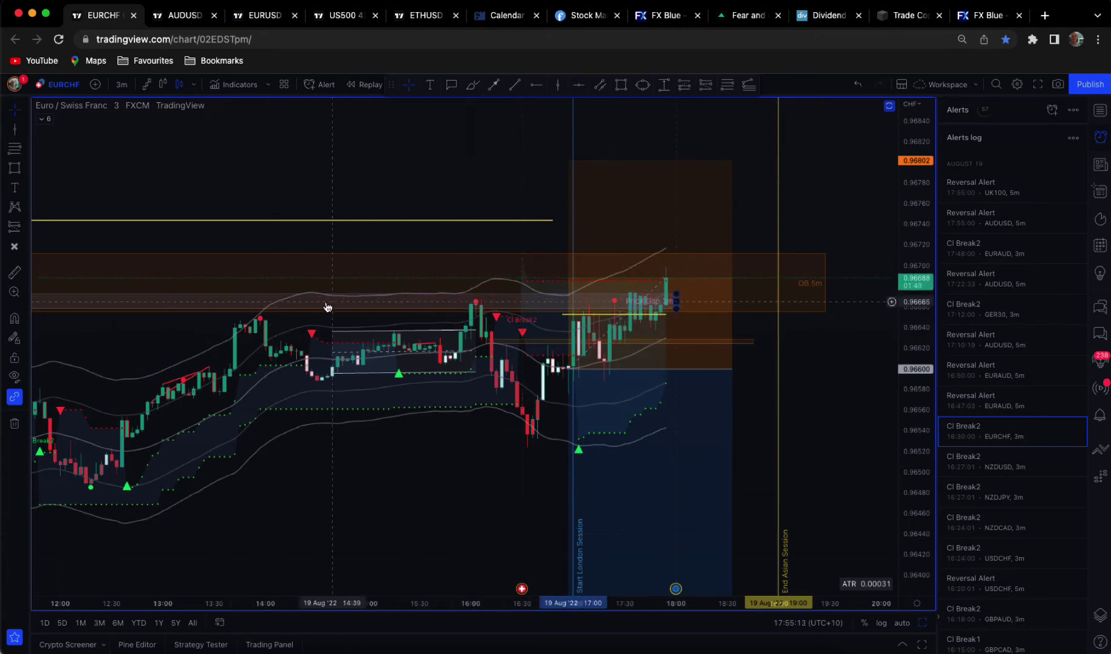
Return to the four-chart layout, then enlarge the 30-minute chart and adjust its view
key("alt+Return")
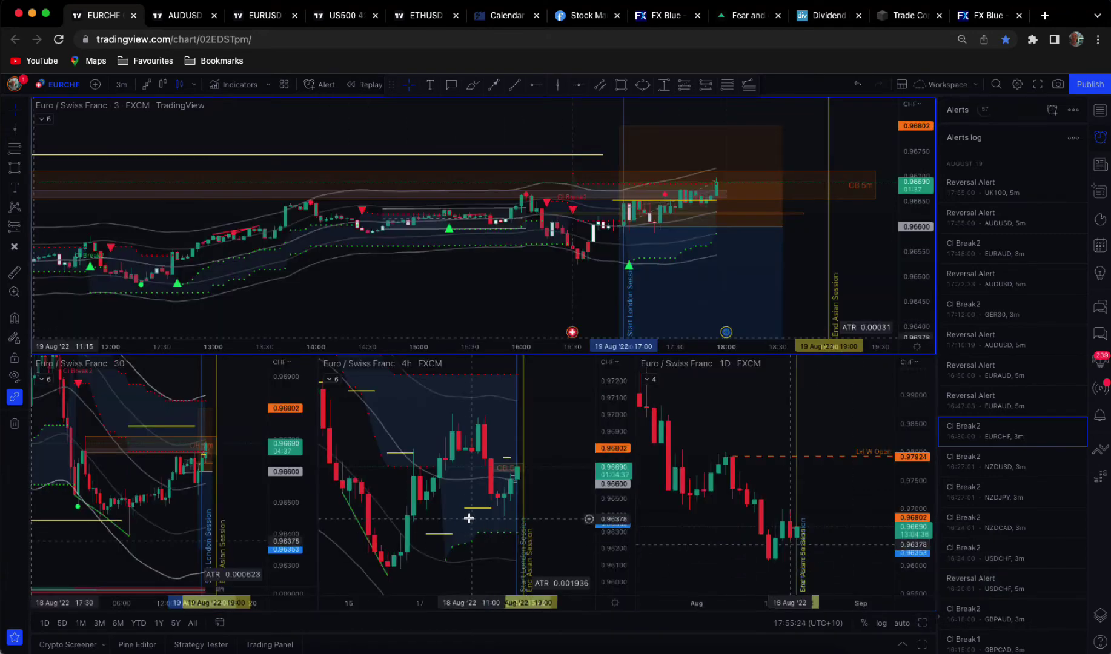
left_click(240, 417)
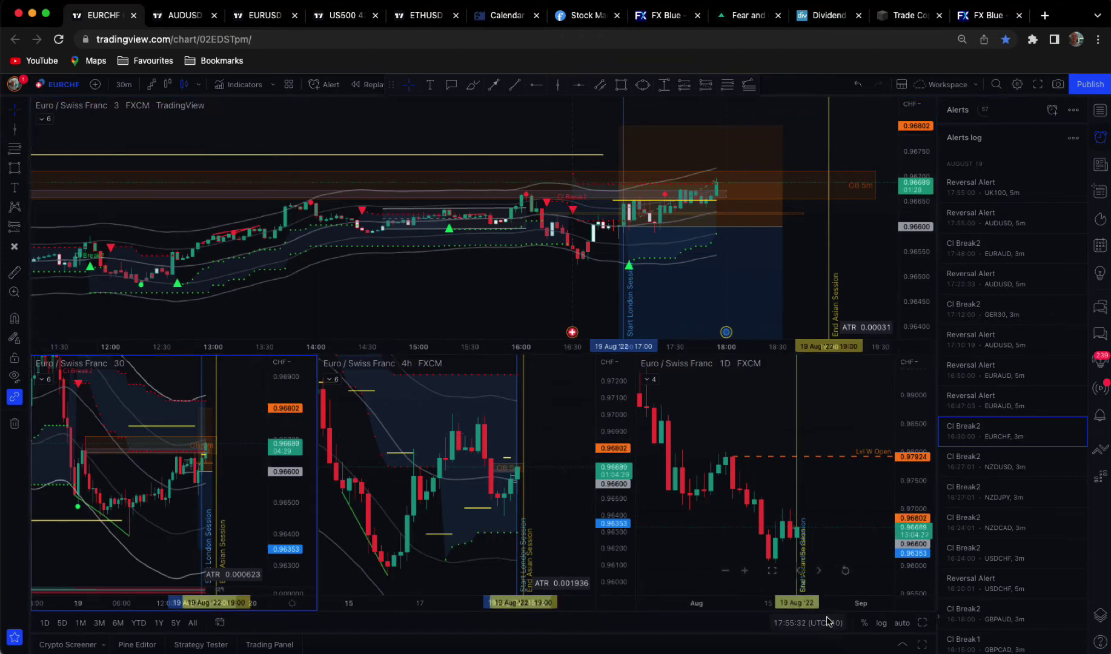
key("alt+Return")
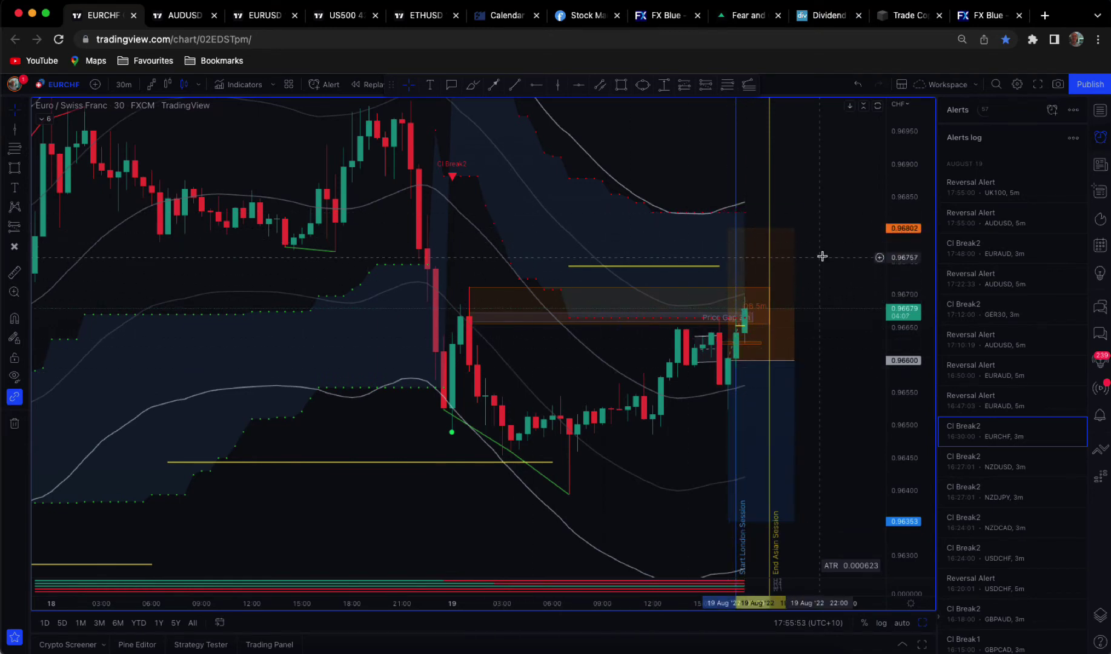
left_click(737, 261)
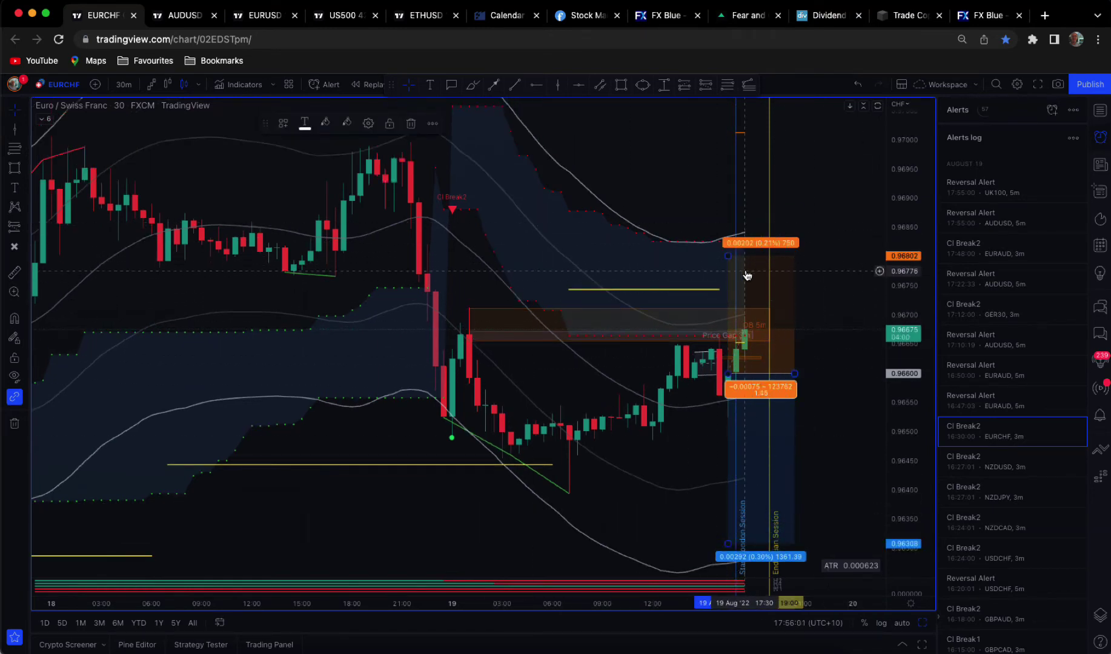
left_click(848, 303)
left_click_drag(850, 301, 825, 287)
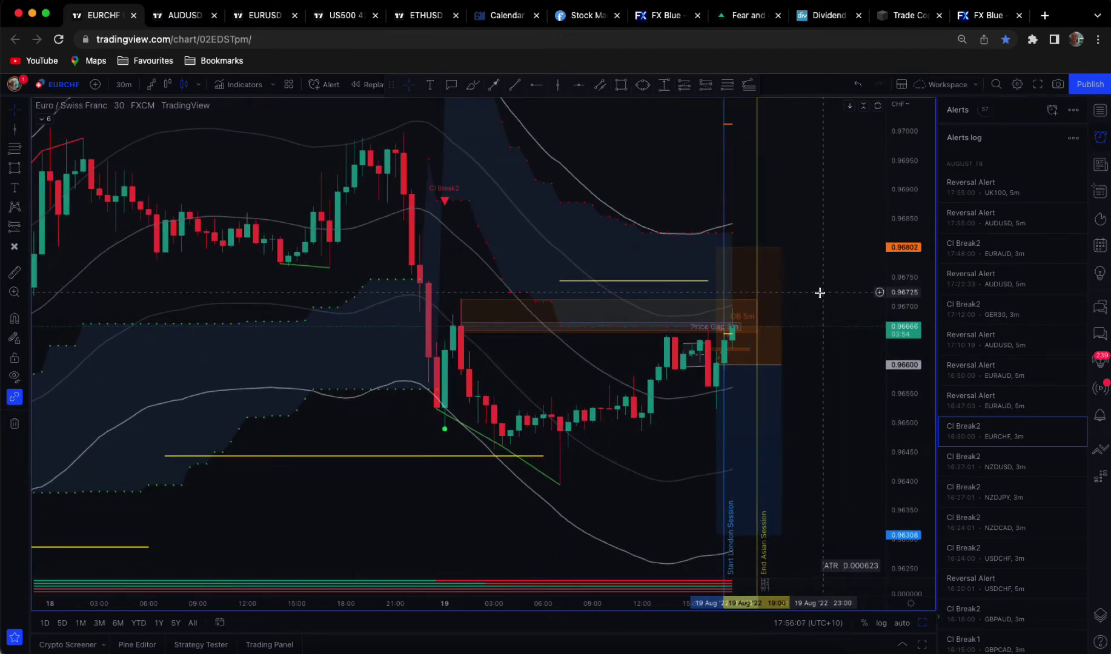
scroll(825, 288, "up", 1)
scroll(823, 290, "up", 1)
scroll(820, 294, "up", 1)
left_click_drag(821, 295, 838, 305)
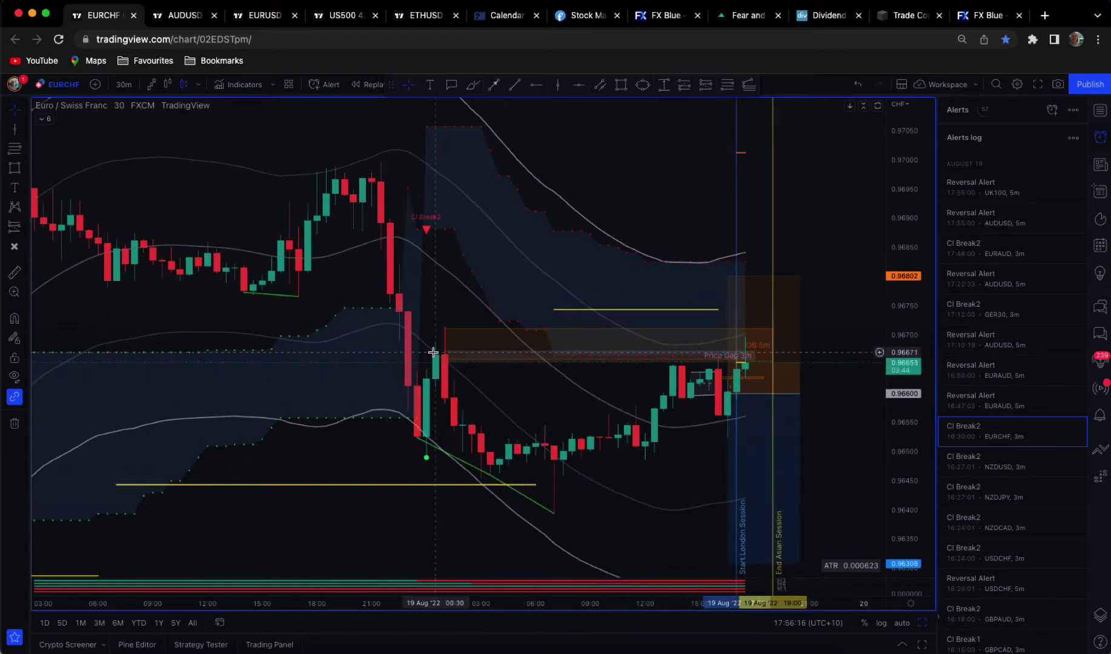
Draw a rectangle over the swing high, apply the OB 1H template and label it 'OB 30'
left_click(620, 84)
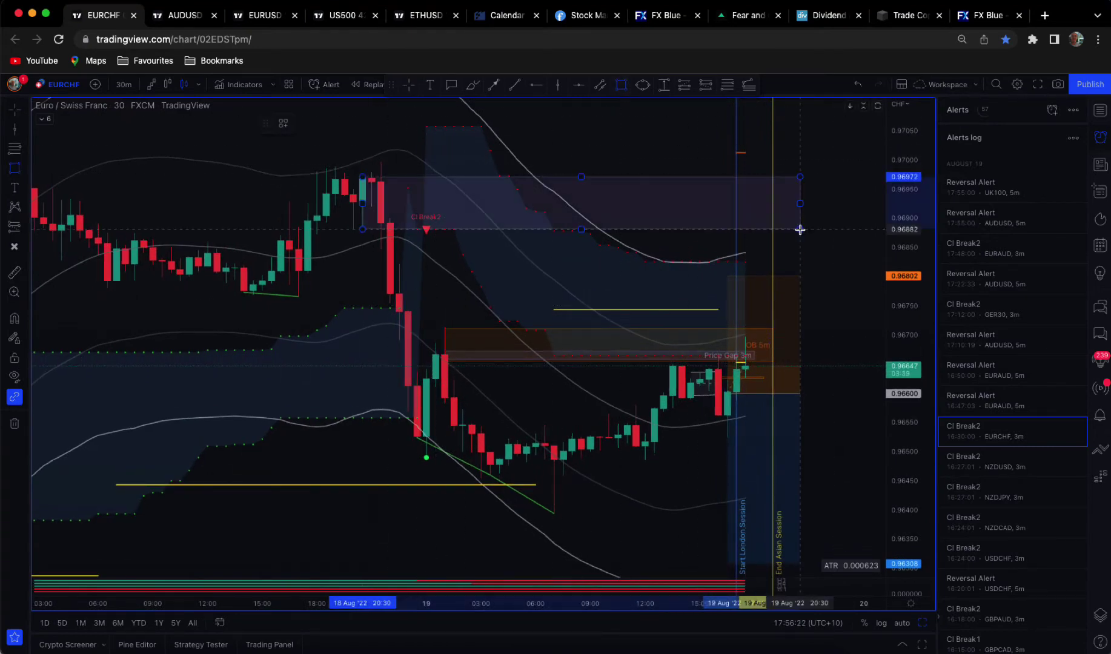
left_click_drag(362, 177, 800, 229)
double_click(512, 209)
left_click(491, 463)
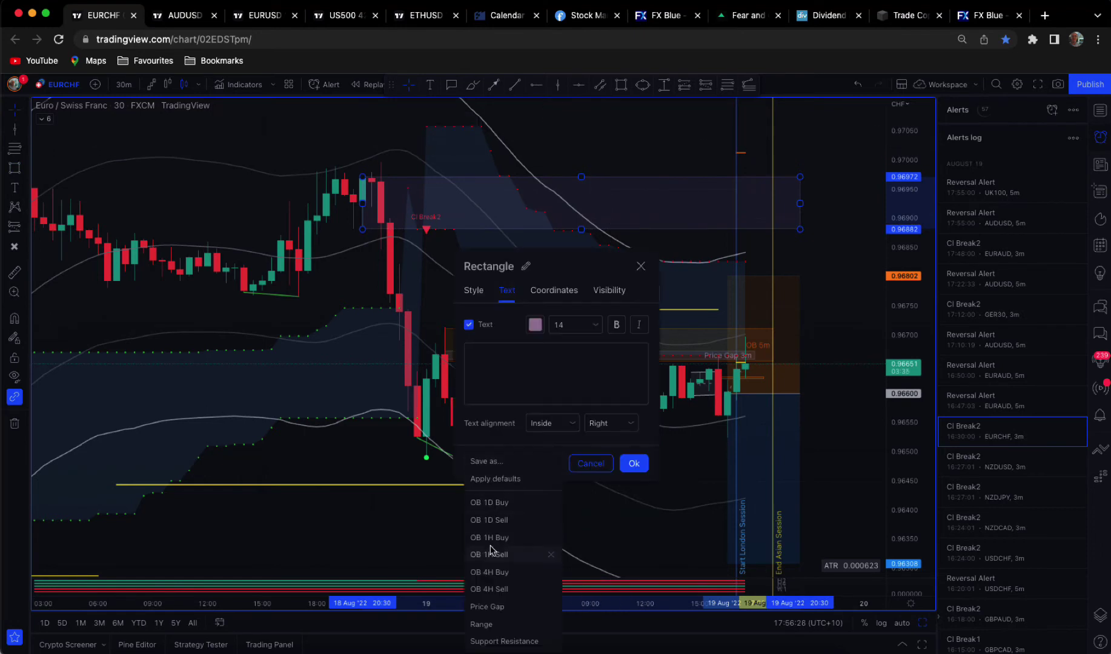
left_click(489, 555)
double_click(487, 351)
type("OB 30")
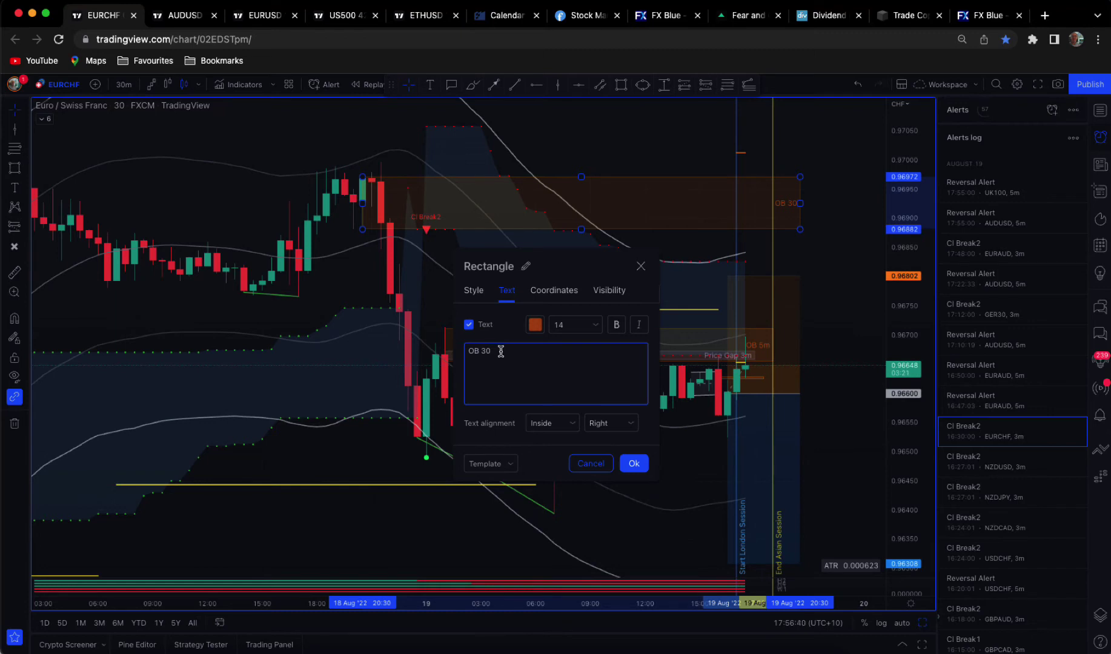
left_click(638, 462)
left_click(831, 331)
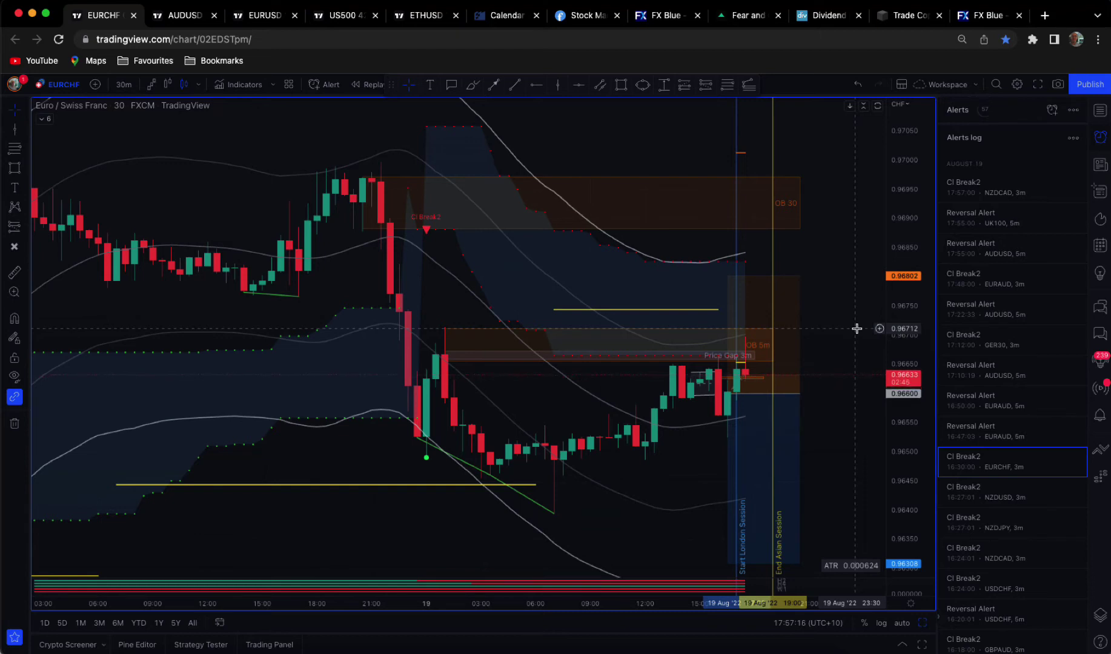
scroll(854, 343, "down", 1)
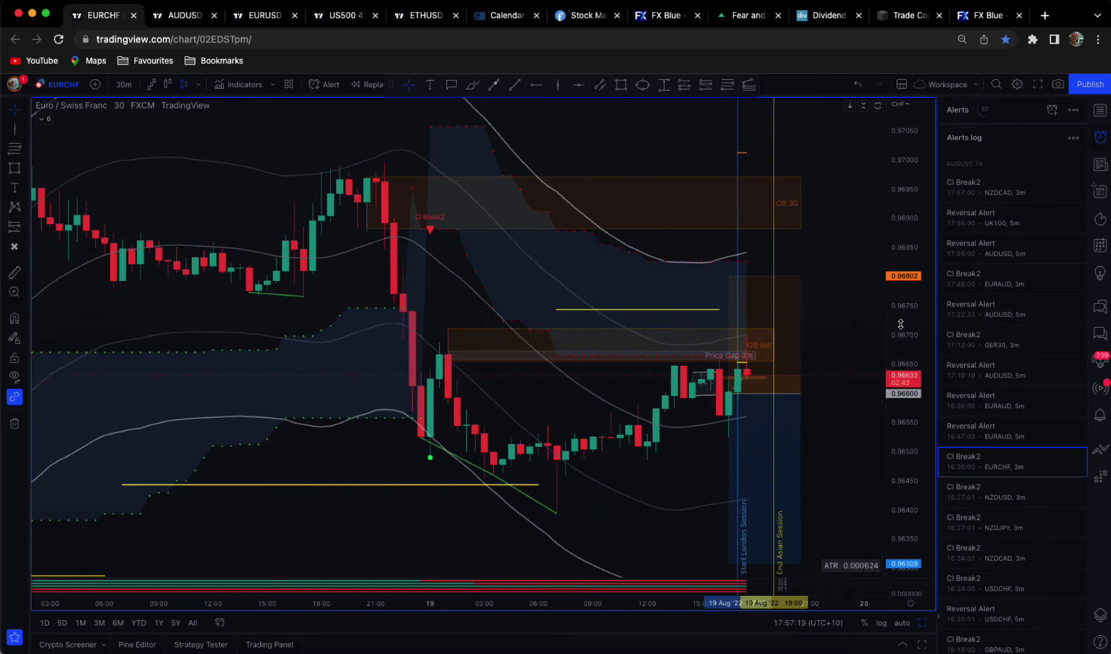
scroll(851, 356, "down", 1)
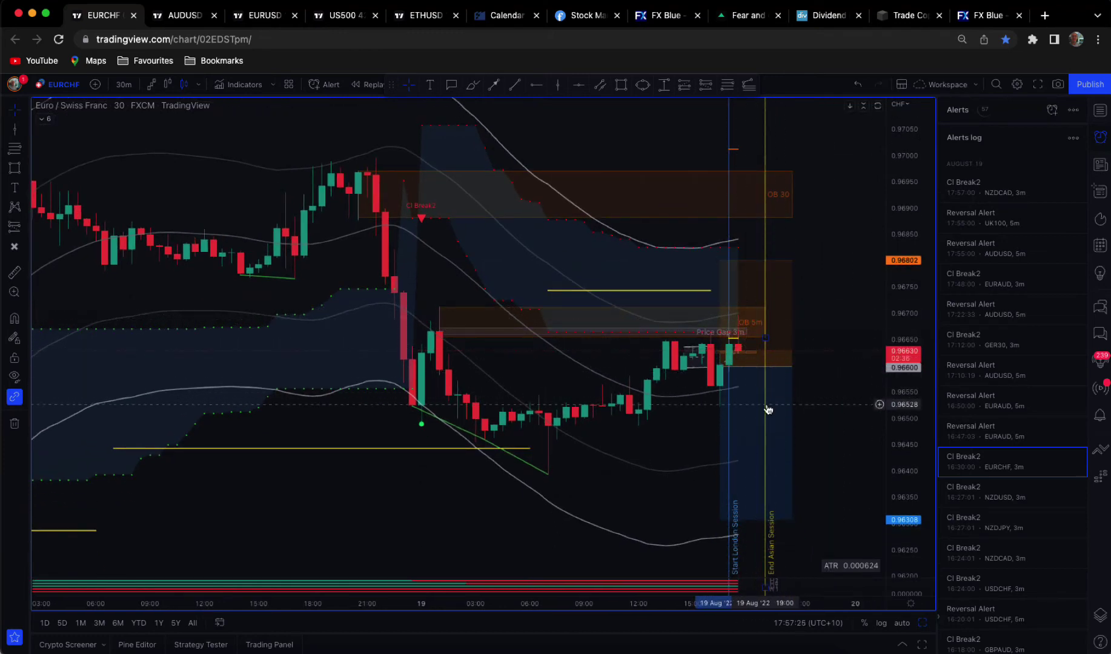
scroll(808, 404, "up", 1)
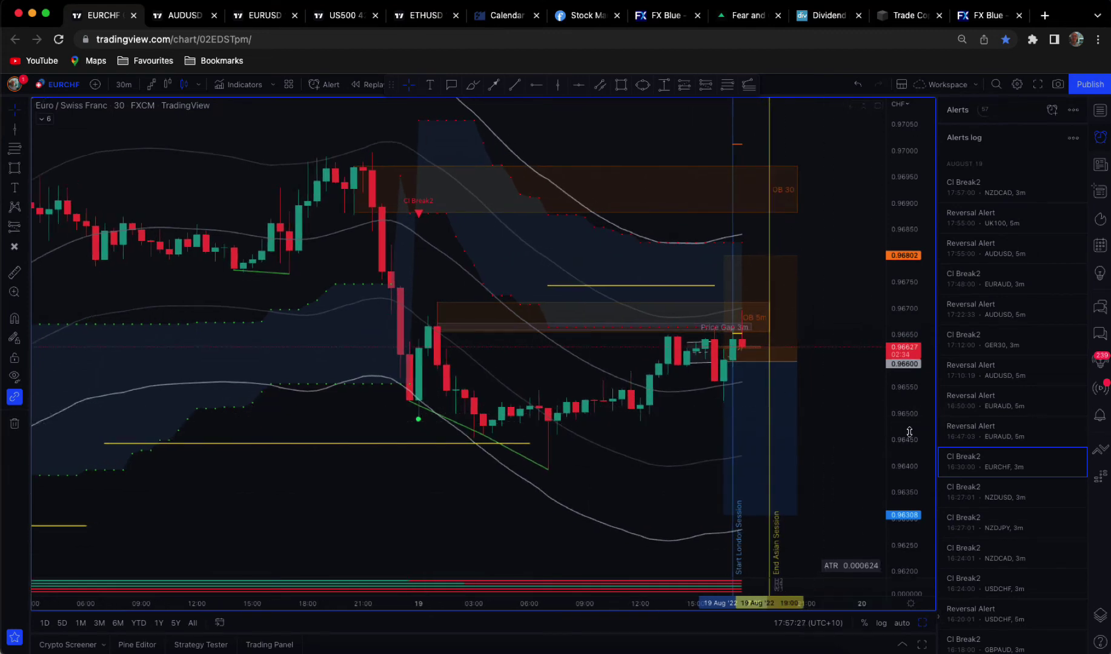
Stretch the 30-minute price scale taller and start a rectangle on the band above 0.96802
left_click_drag(909, 430, 850, 422)
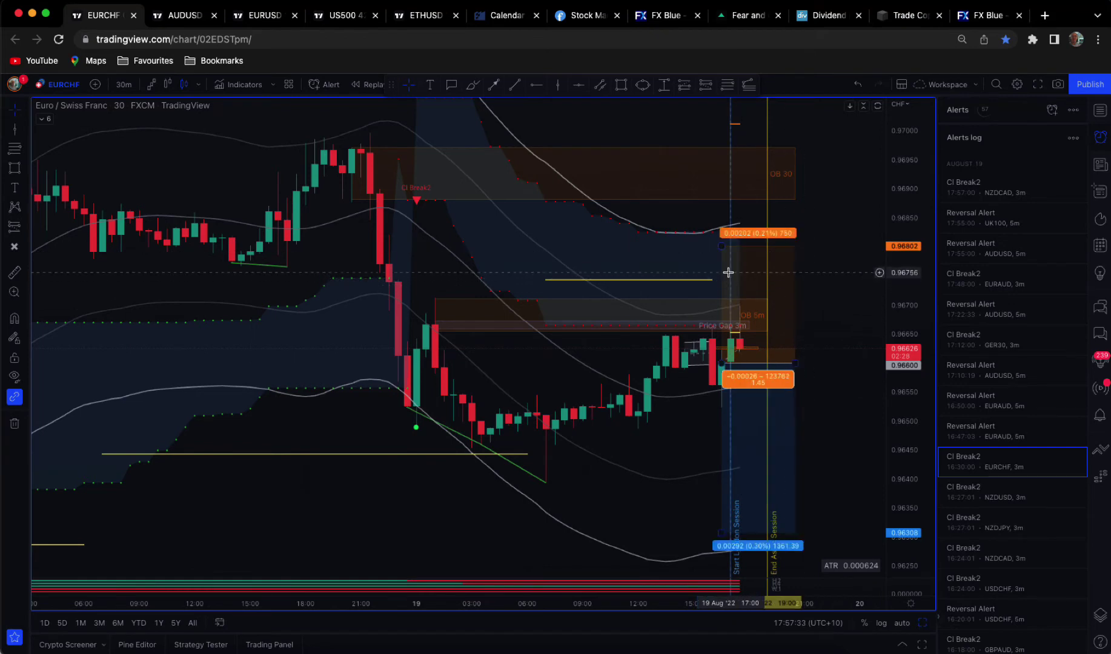
left_click(621, 85)
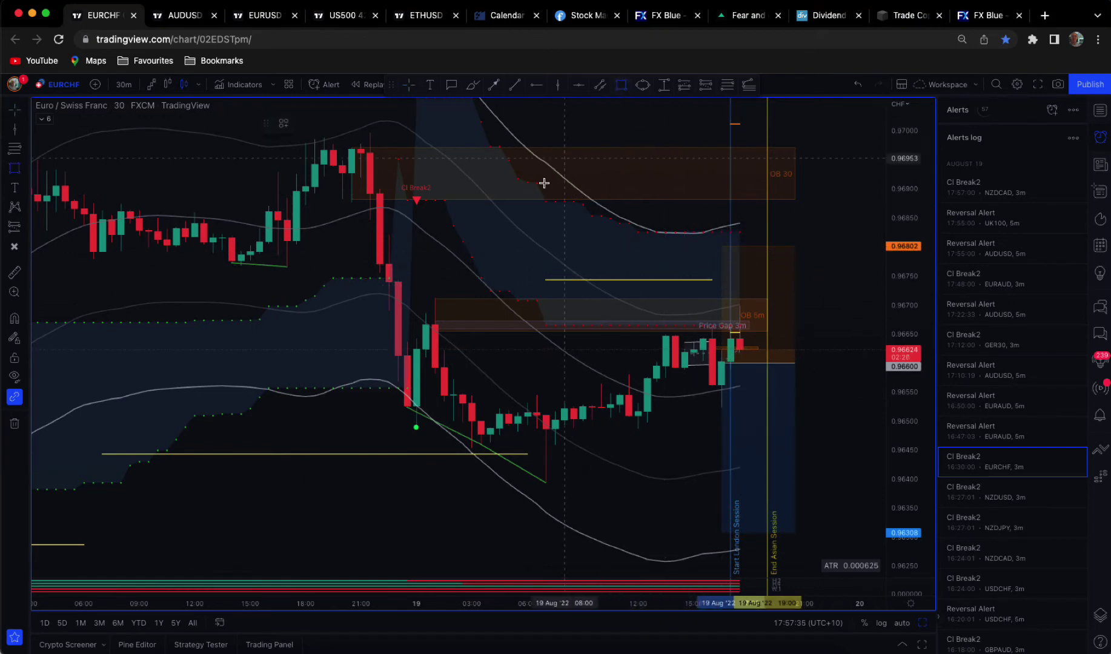
left_click(721, 249)
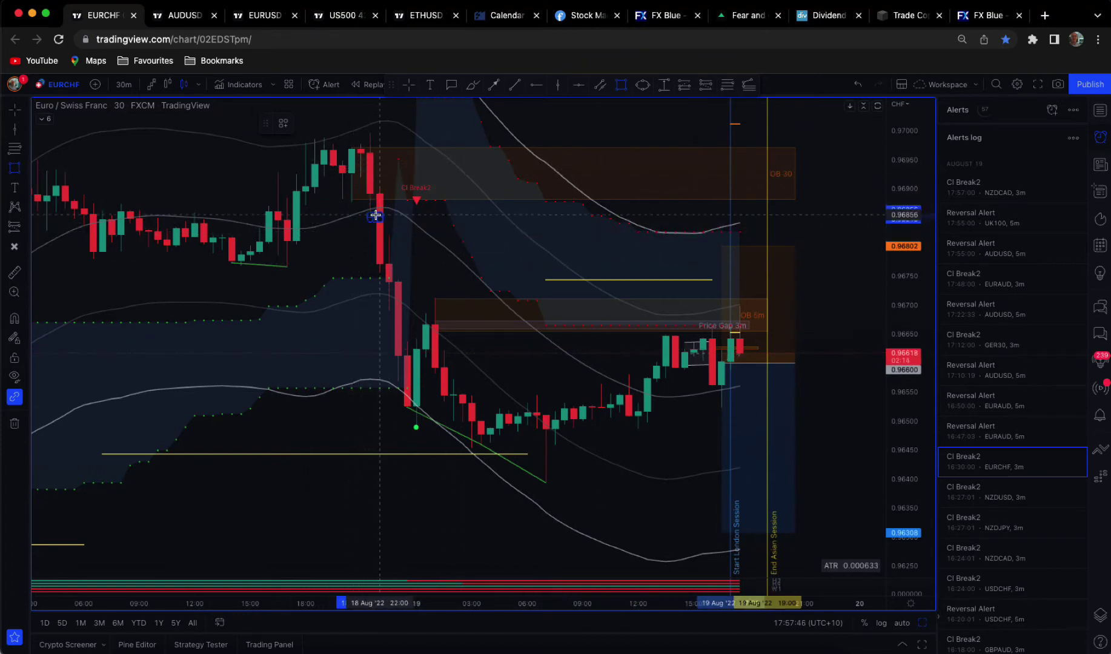
Finish the band rectangle above 0.96802, label it 'Price Gap 30m', and restore the four-chart layout
left_click(793, 234)
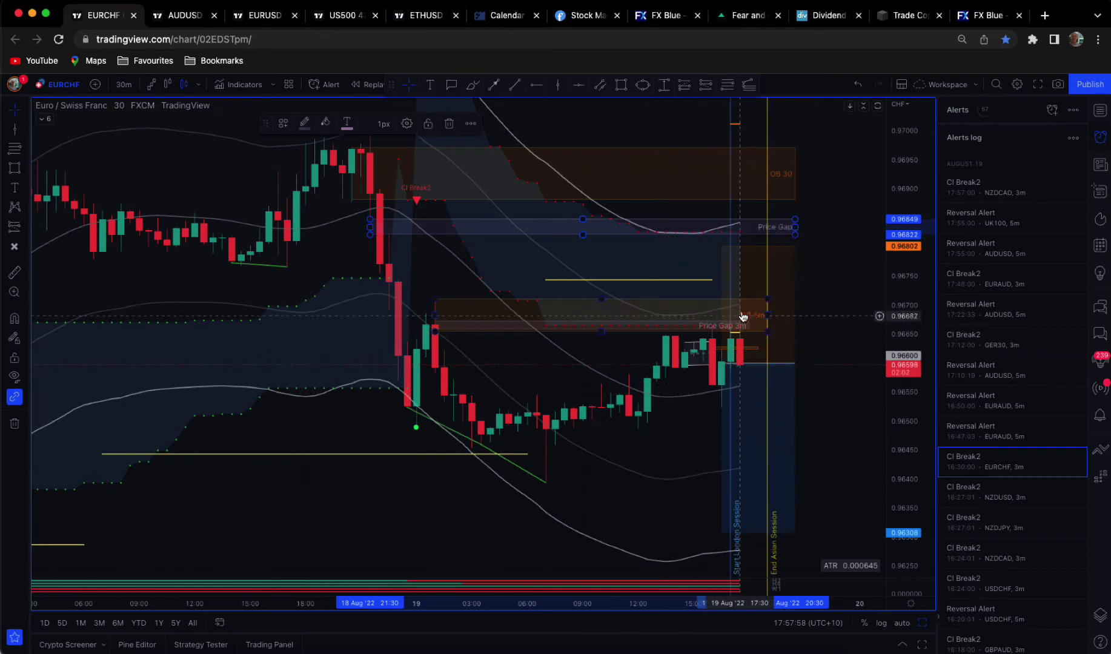
left_click(726, 380)
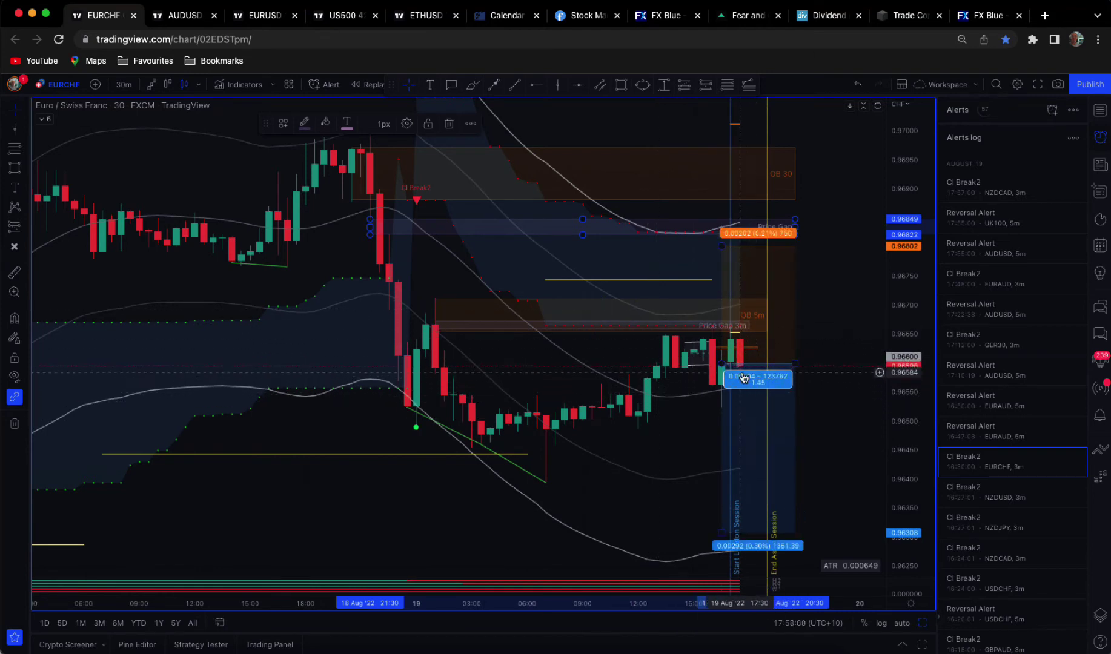
left_click(14, 106)
left_click(52, 114)
double_click(781, 227)
type("Price Gap 30m")
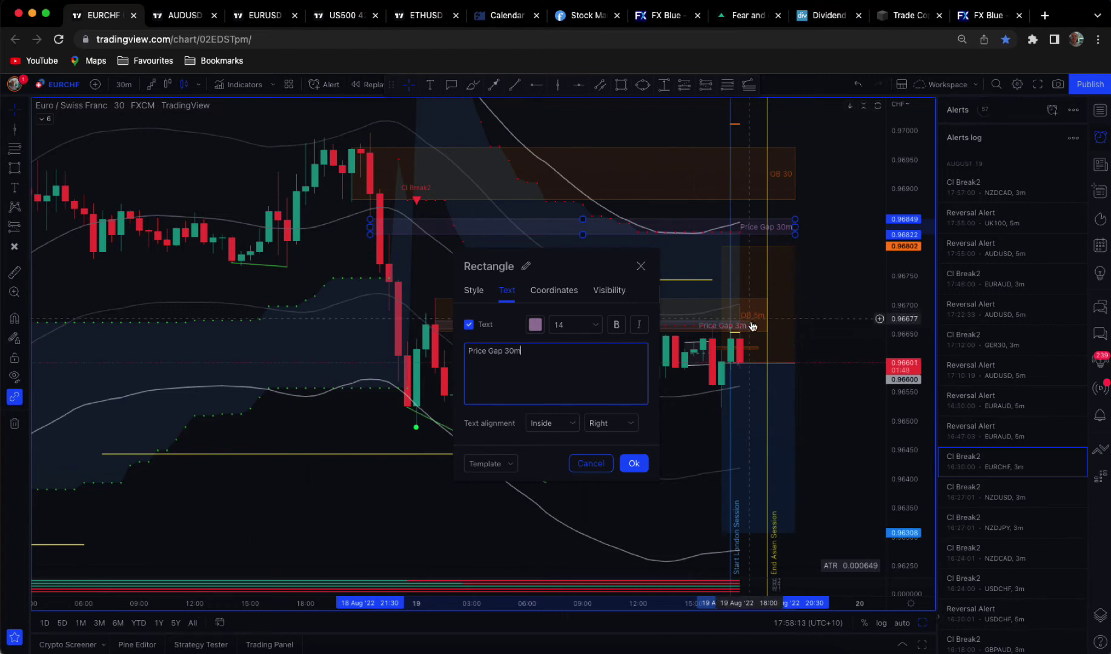
left_click(751, 143)
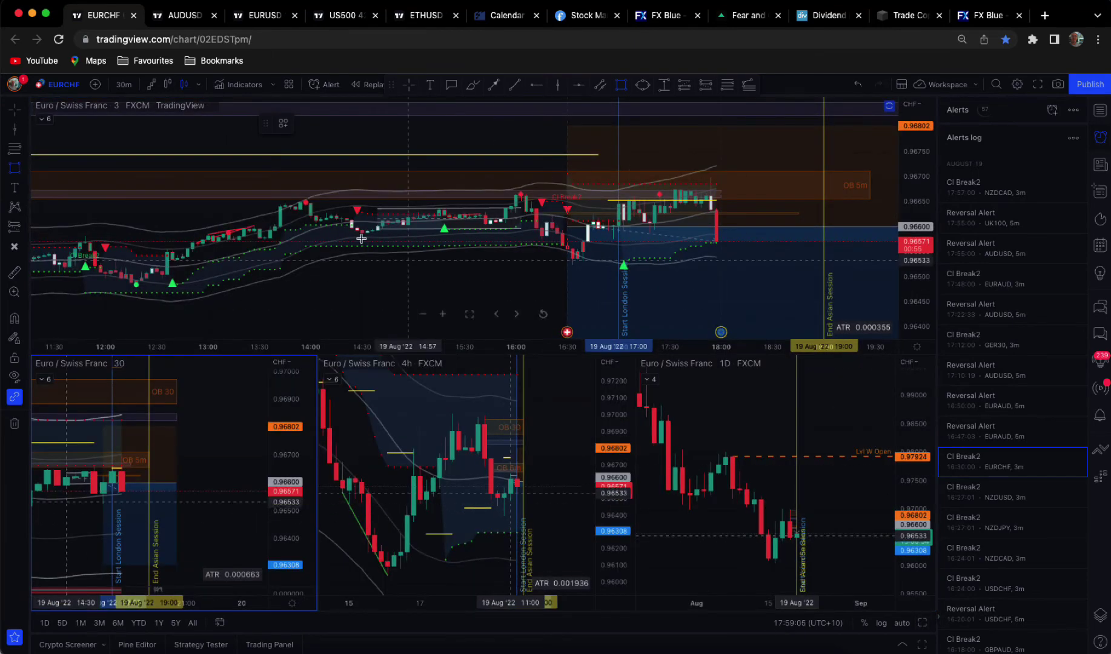
scroll(478, 286, "down", 2)
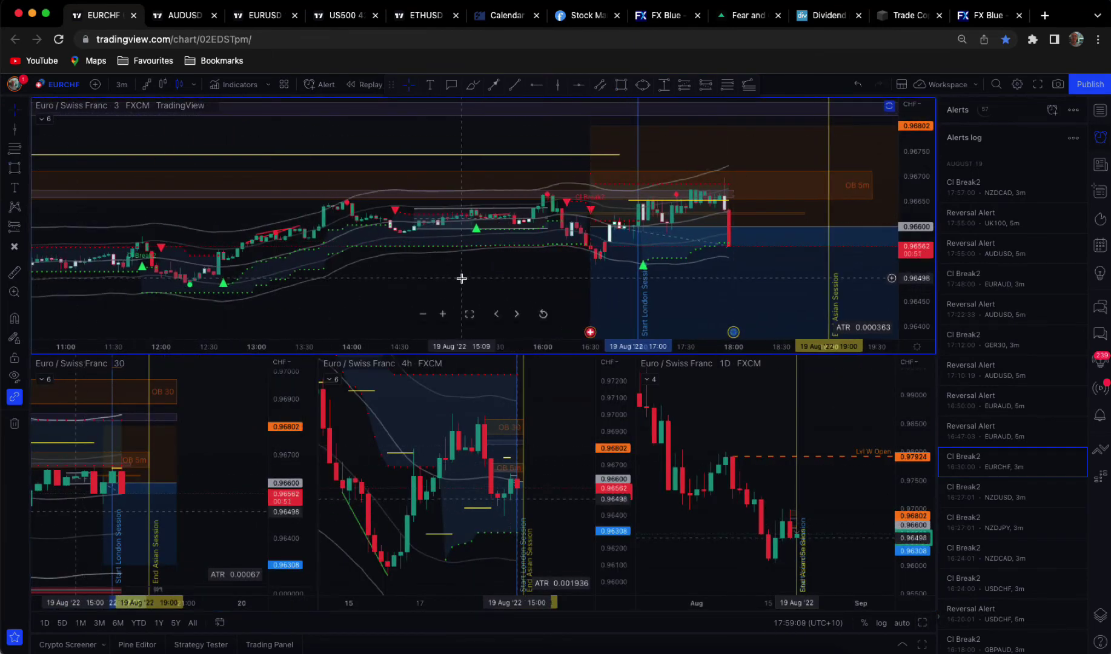
mouse_move(782, 521)
key("alt+Return")
scroll(433, 434, "up", 2)
scroll(377, 446, "up", 1)
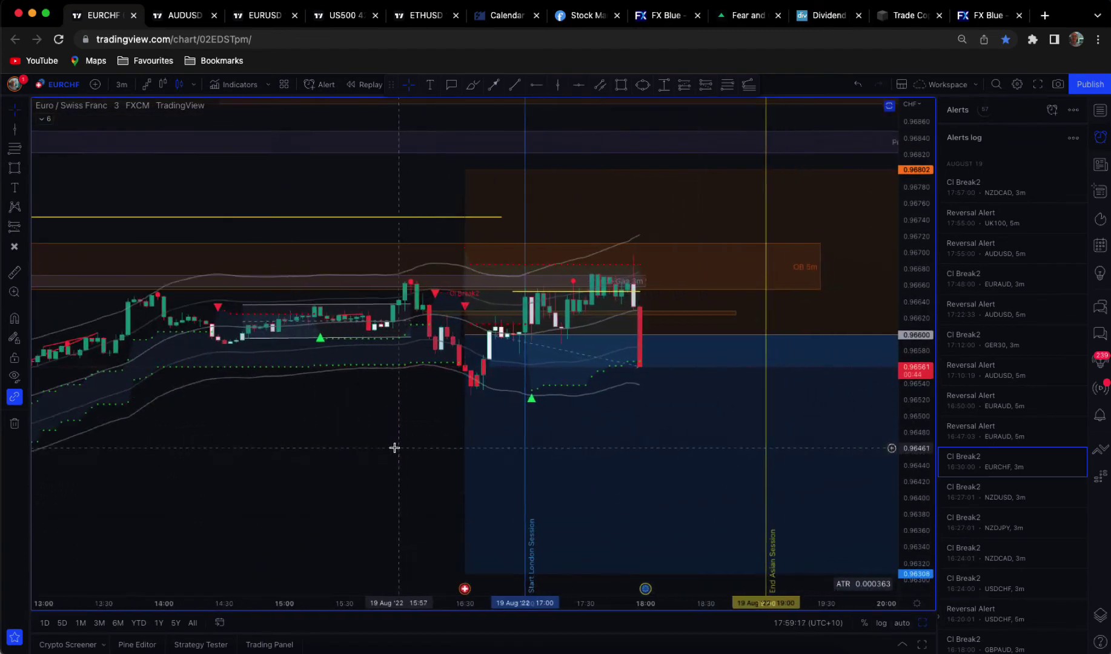
scroll(373, 444, "up", 1)
scroll(368, 441, "up", 1)
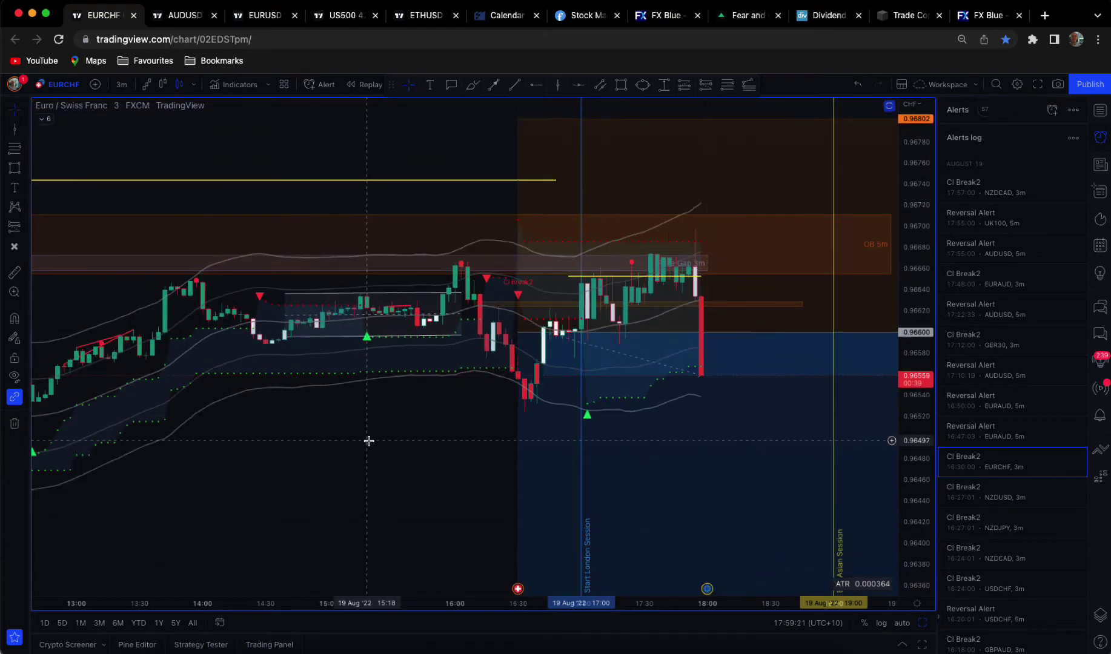
left_click_drag(373, 438, 368, 443)
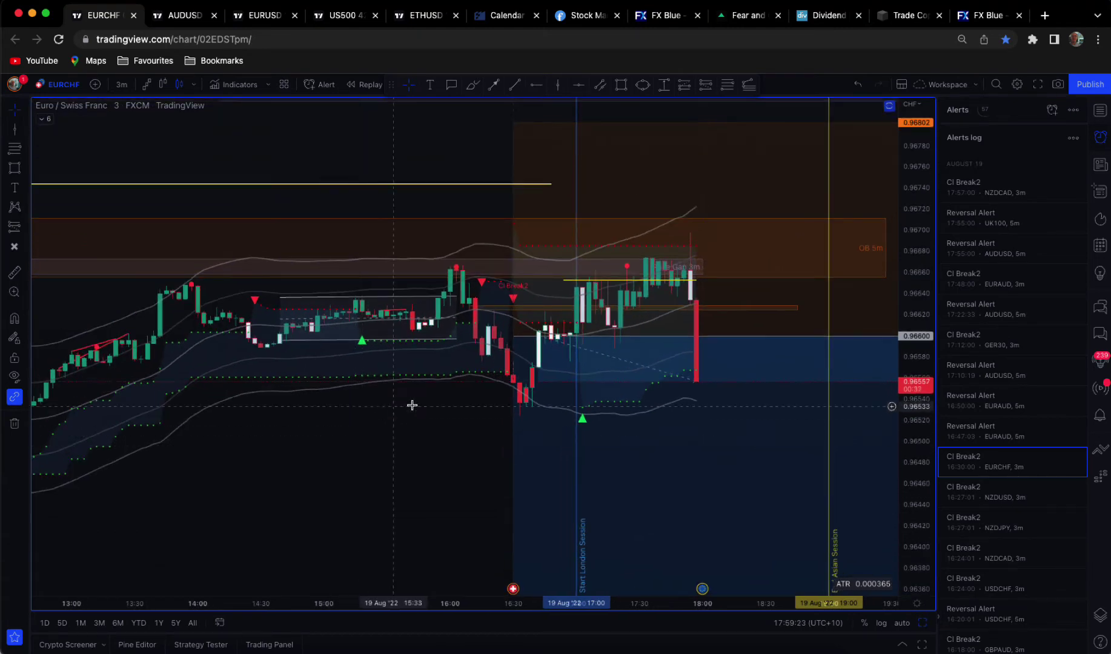
left_click(564, 330, "shift")
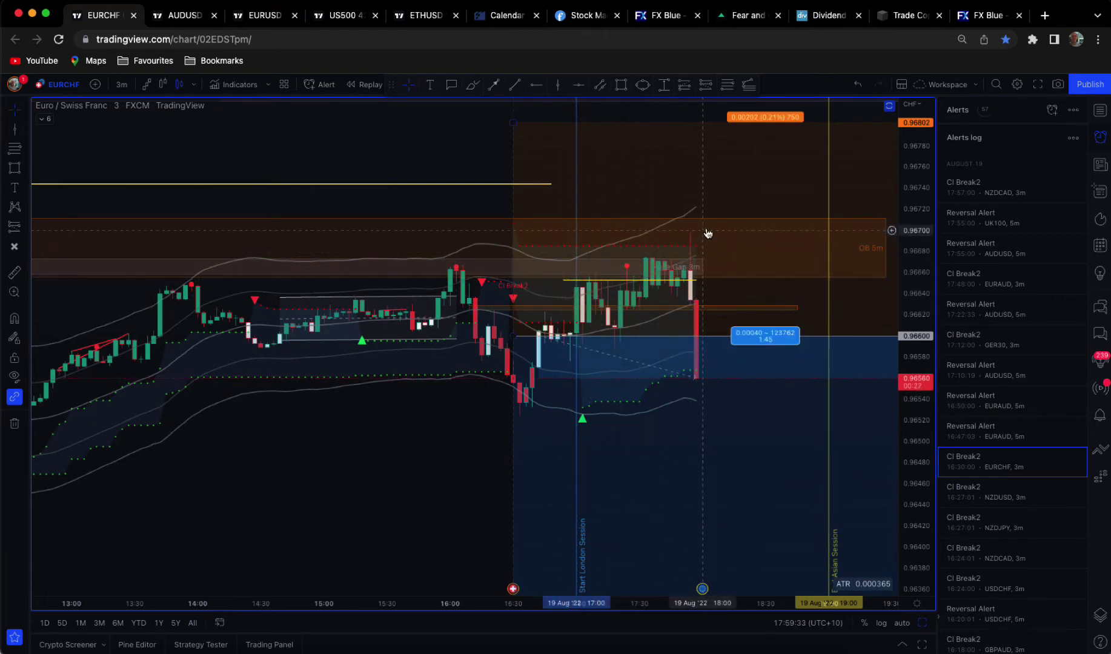
left_click_drag(398, 430, 422, 424)
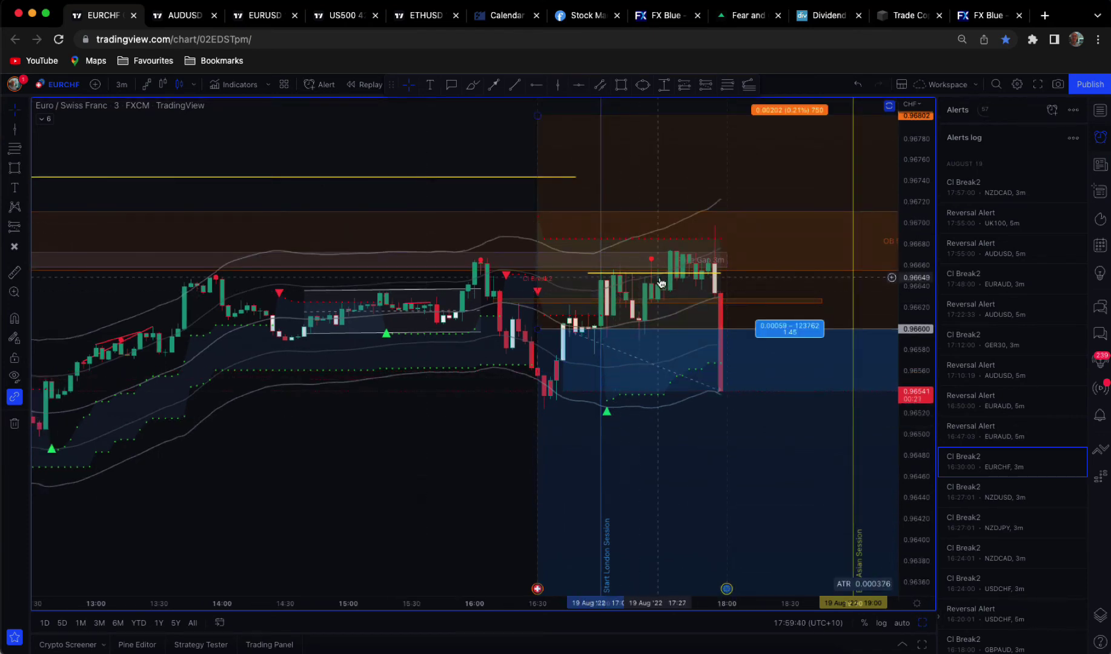
left_click(717, 237)
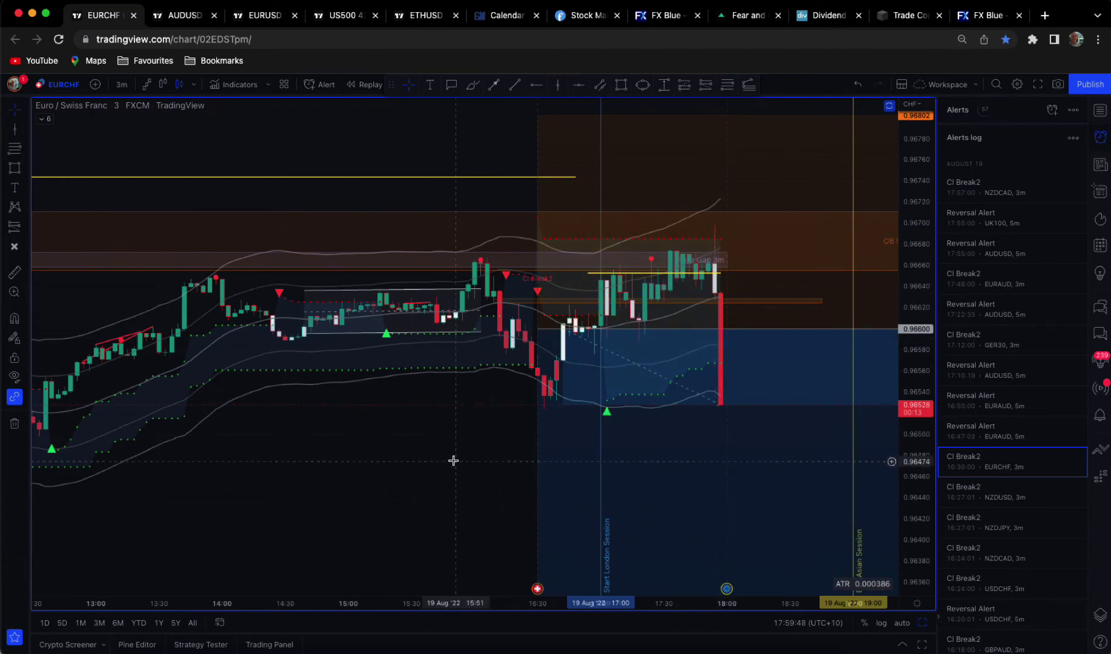
left_click_drag(451, 460, 397, 479)
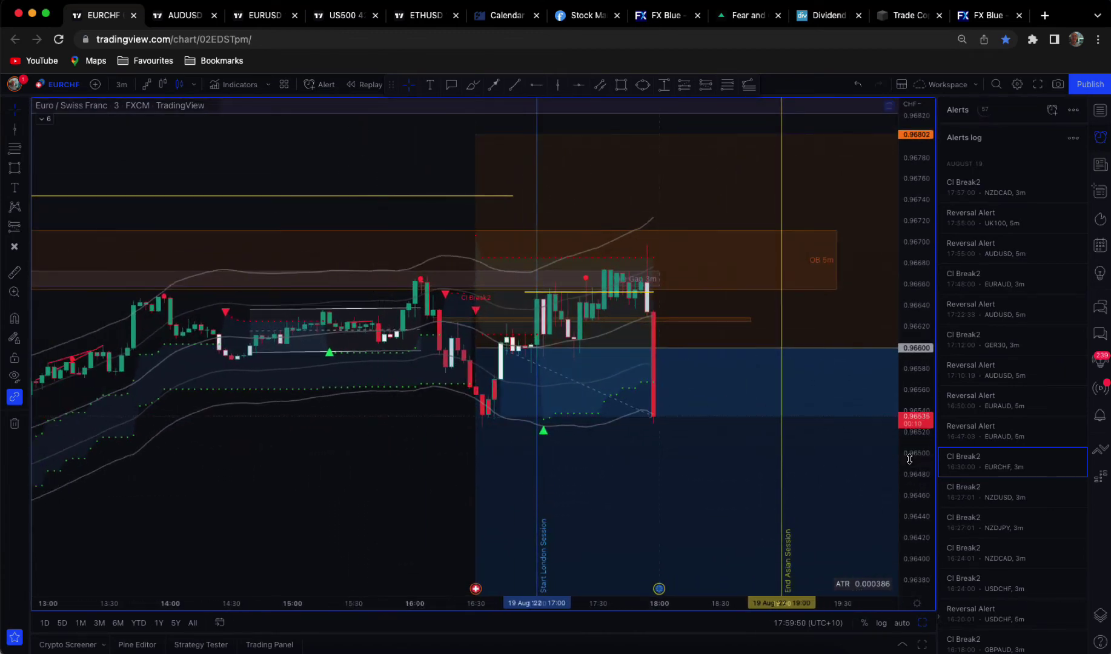
left_click_drag(910, 460, 910, 416)
left_click_drag(396, 503, 369, 502)
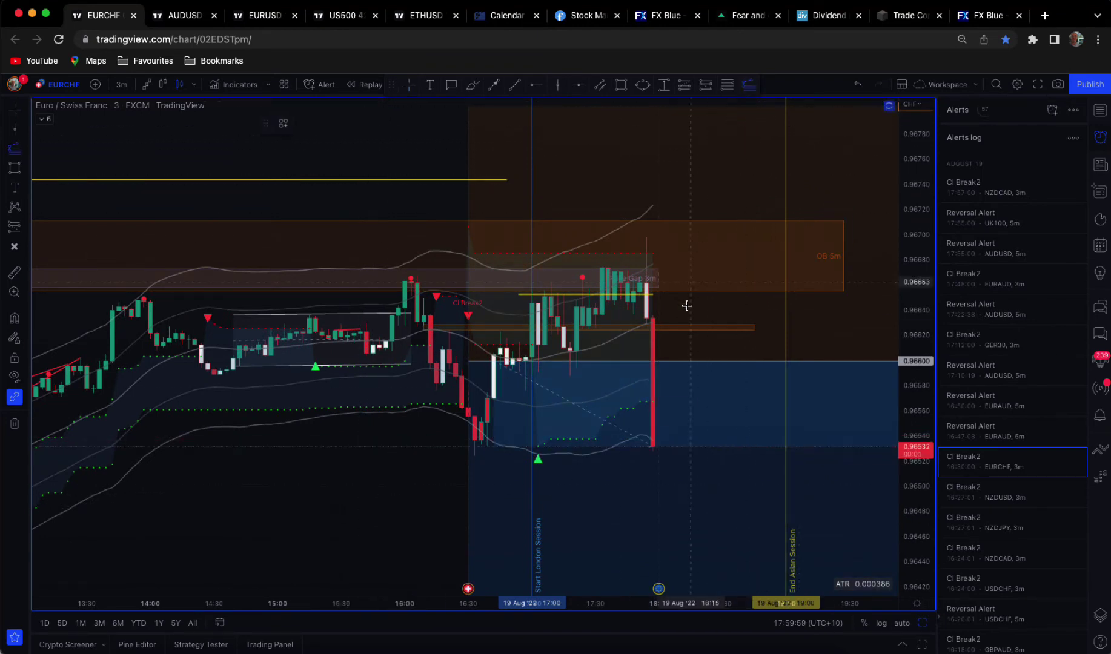
Place a Fib retracement from the 0.96600 entry down to the latest low, then pan to recent candles
left_click(489, 361)
left_click(671, 512)
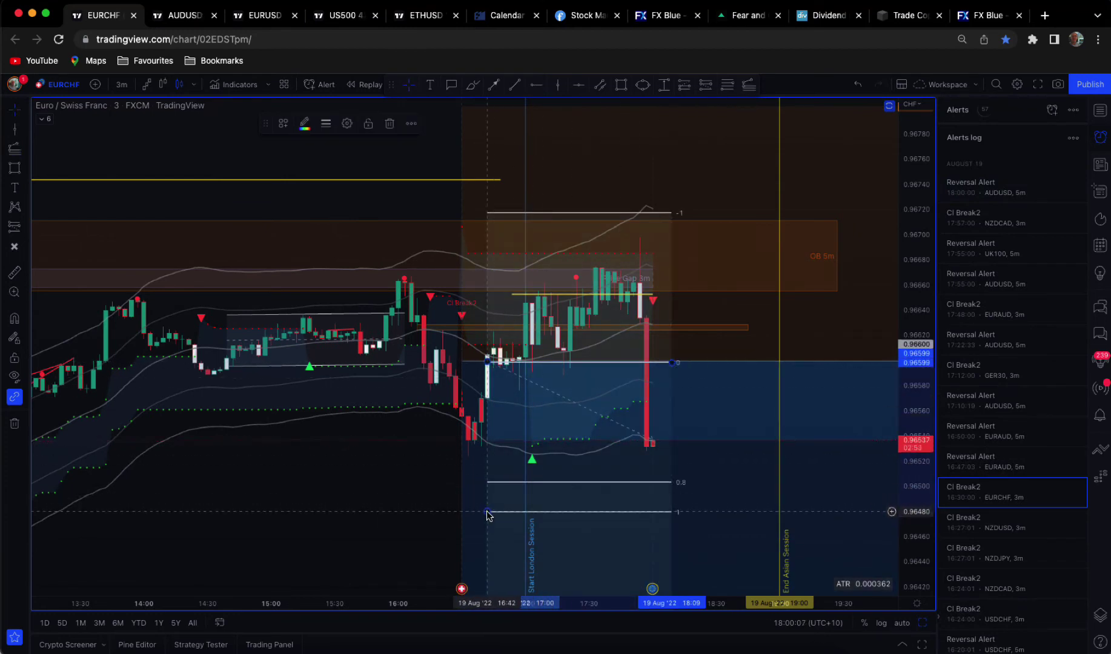
left_click_drag(487, 514, 492, 466)
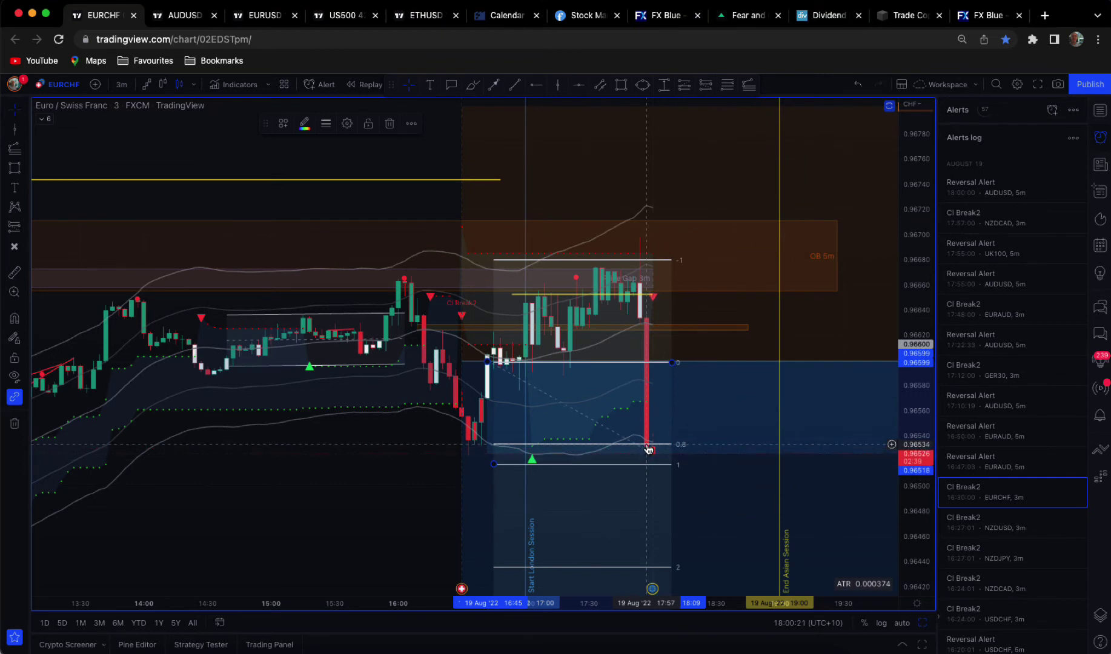
left_click_drag(345, 472, 409, 461)
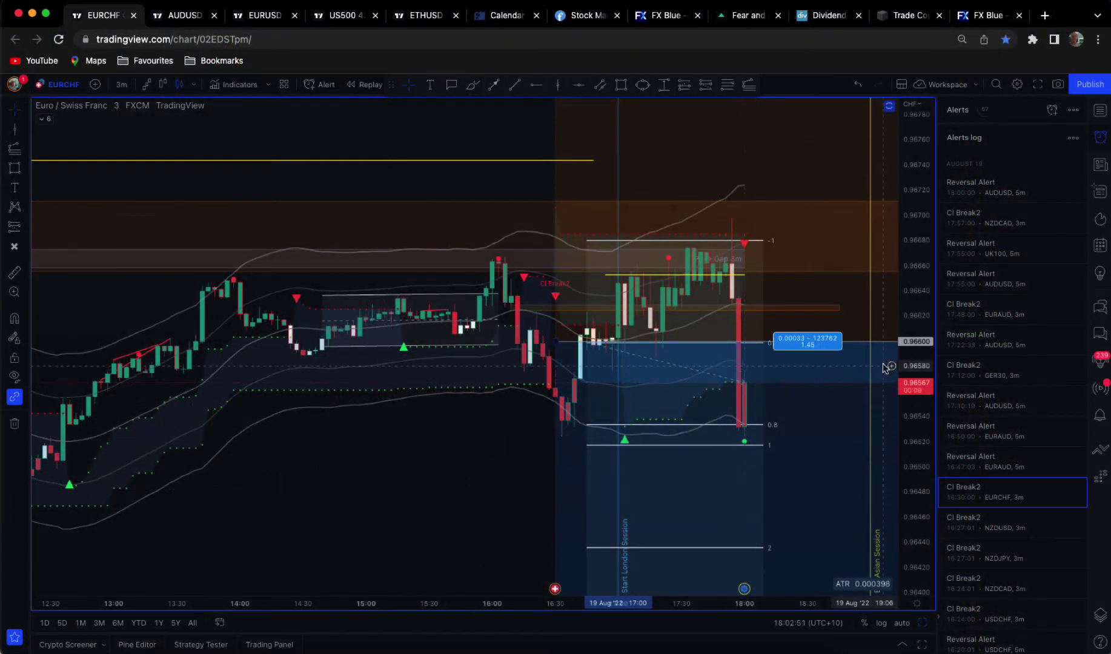
Auto-scale the chart and drag the Fib's level-1 anchor below the recent EURCHF low
left_click_drag(890, 363, 890, 407)
scroll(445, 446, "right", 1)
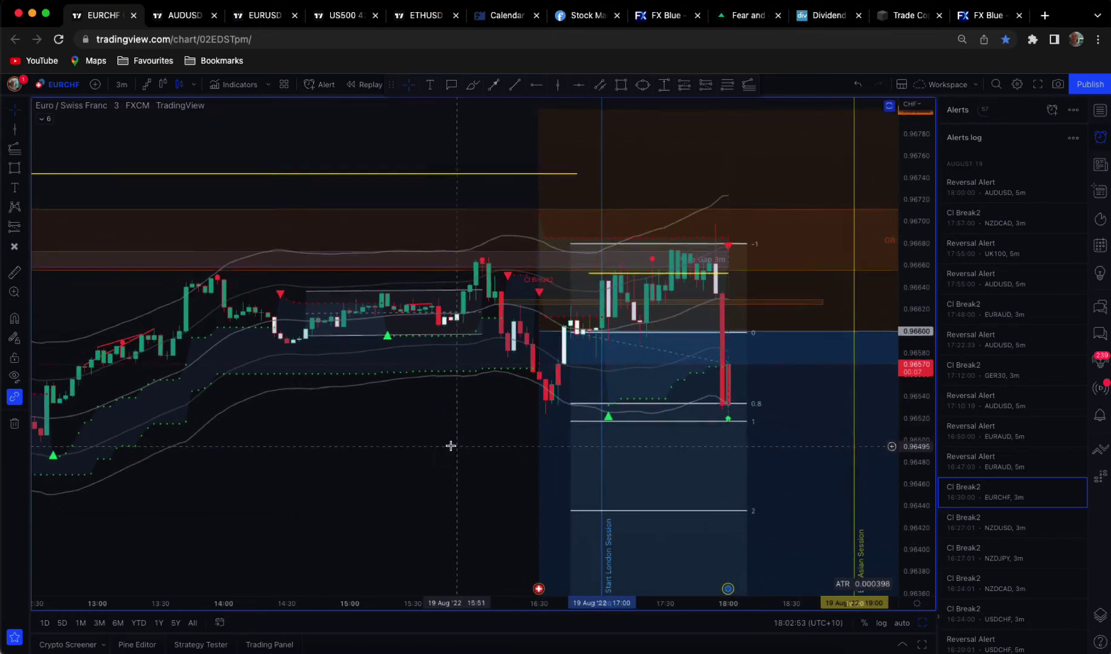
scroll(445, 445, "right", 1)
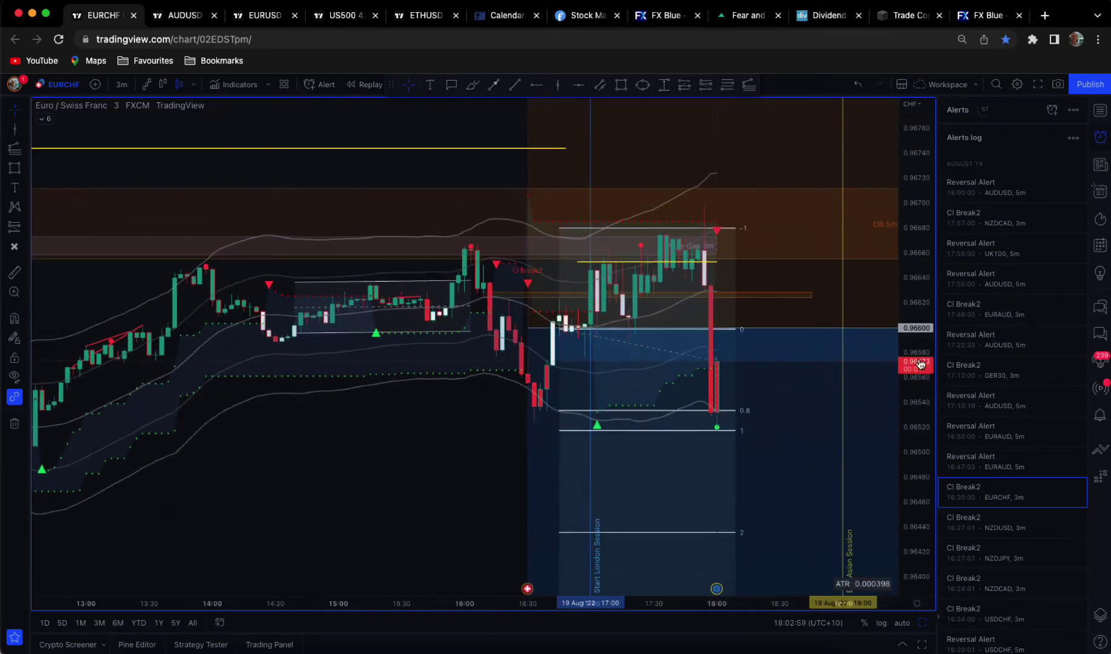
key("alt+r")
scroll(410, 431, "down", 2)
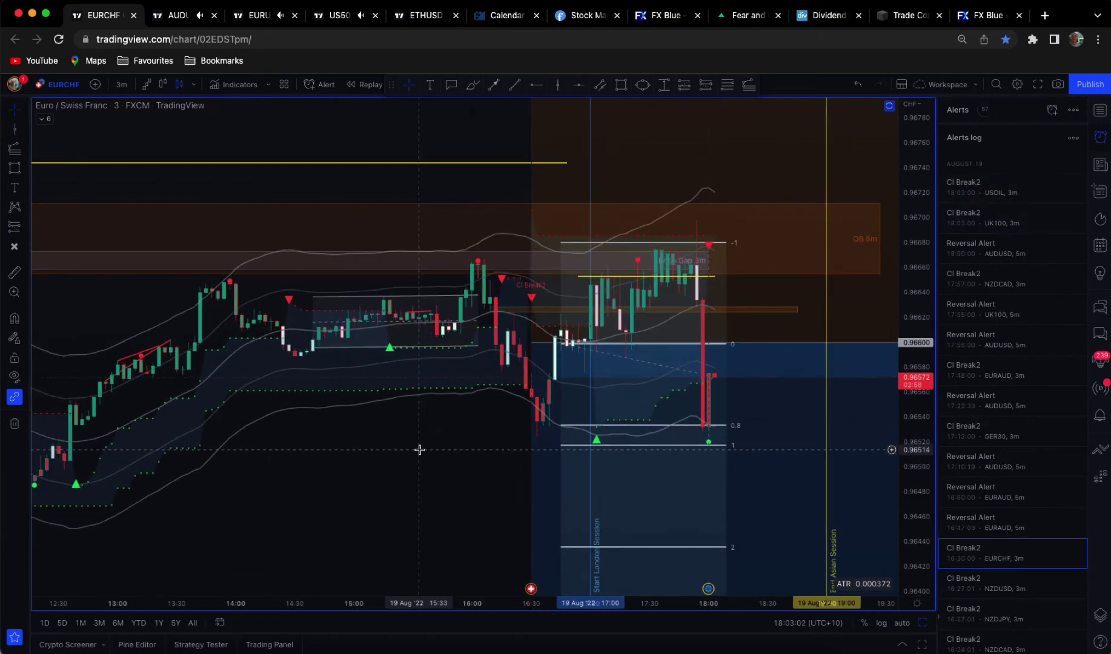
scroll(420, 449, "right", 1)
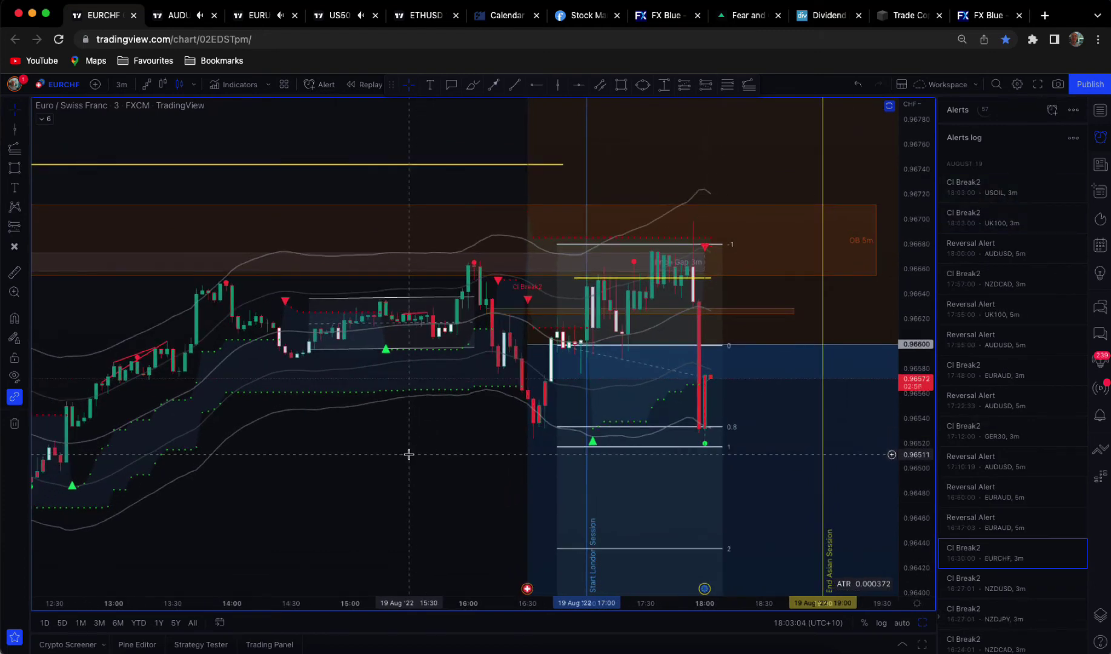
scroll(442, 434, "left", 2)
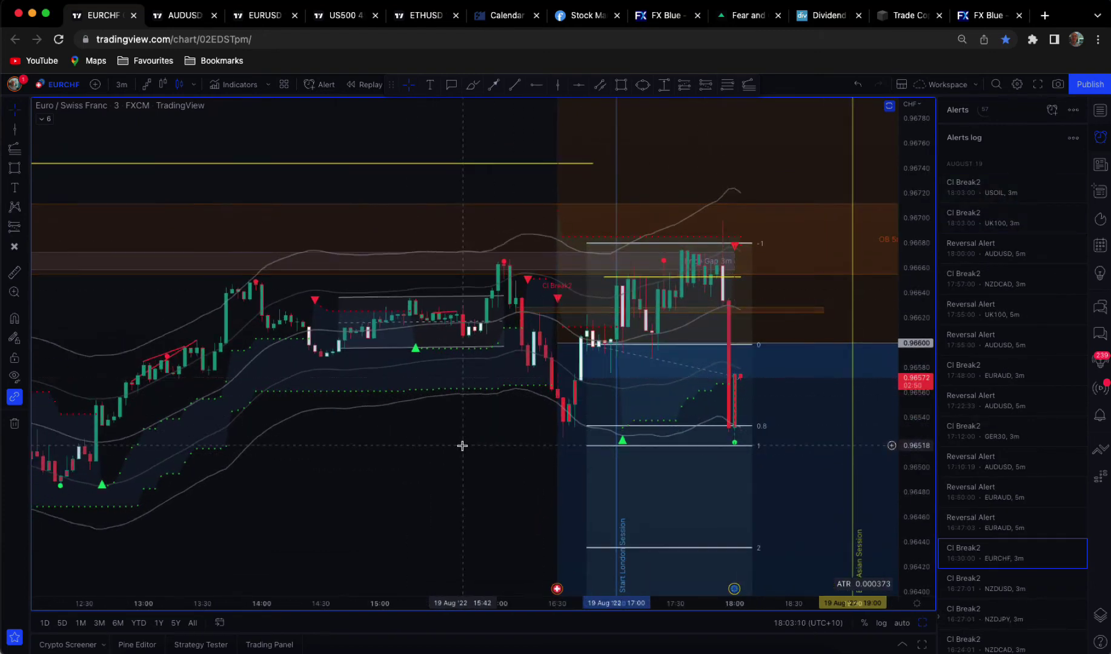
scroll(471, 439, "left", 2)
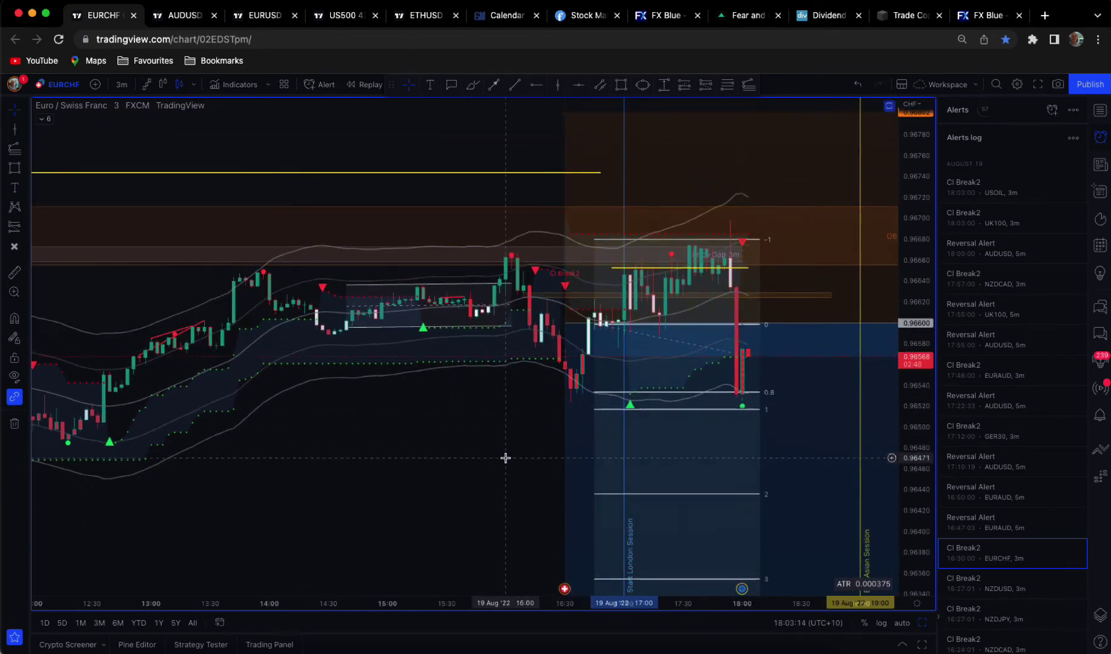
scroll(449, 464, "left", 1)
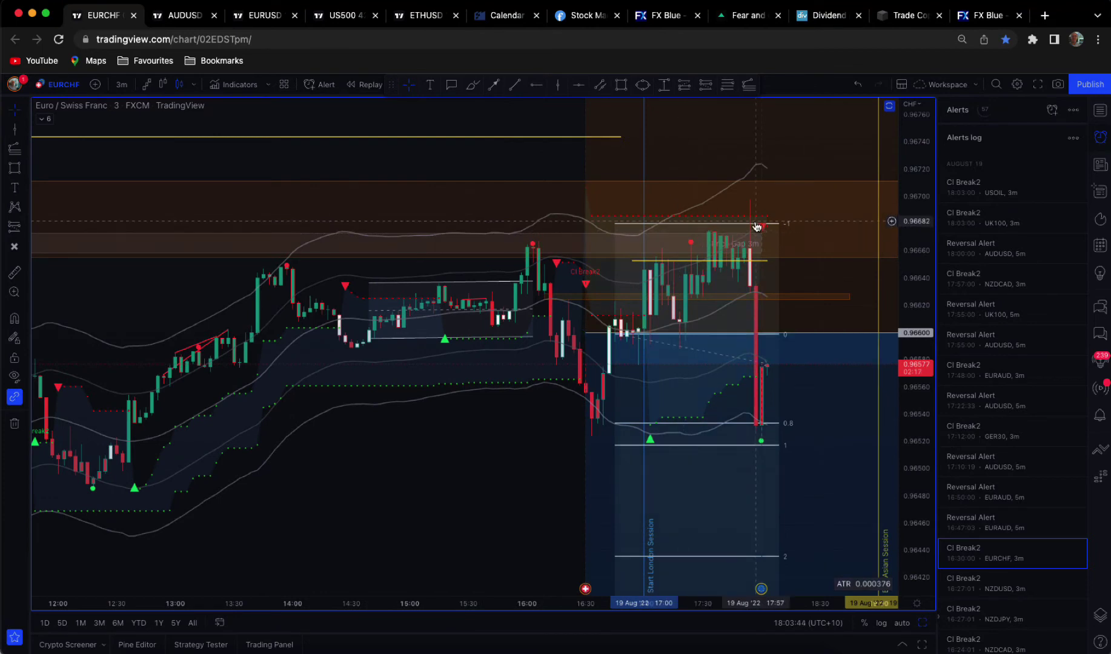
scroll(457, 482, "left", 1)
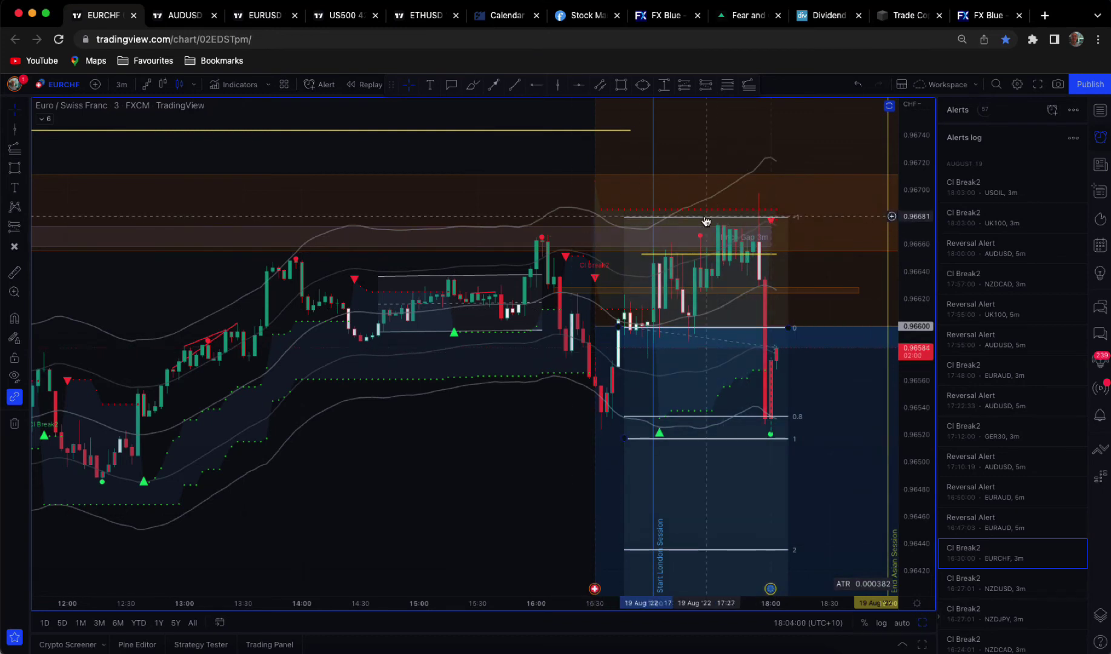
scroll(496, 417, "left", 1)
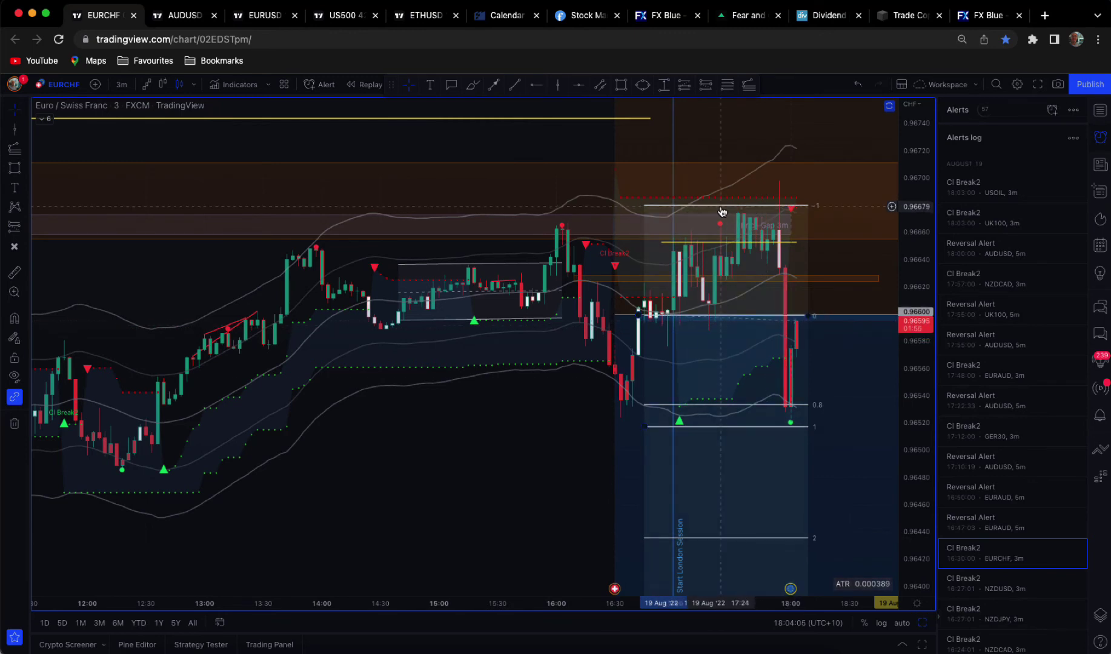
left_click_drag(643, 429, 646, 456)
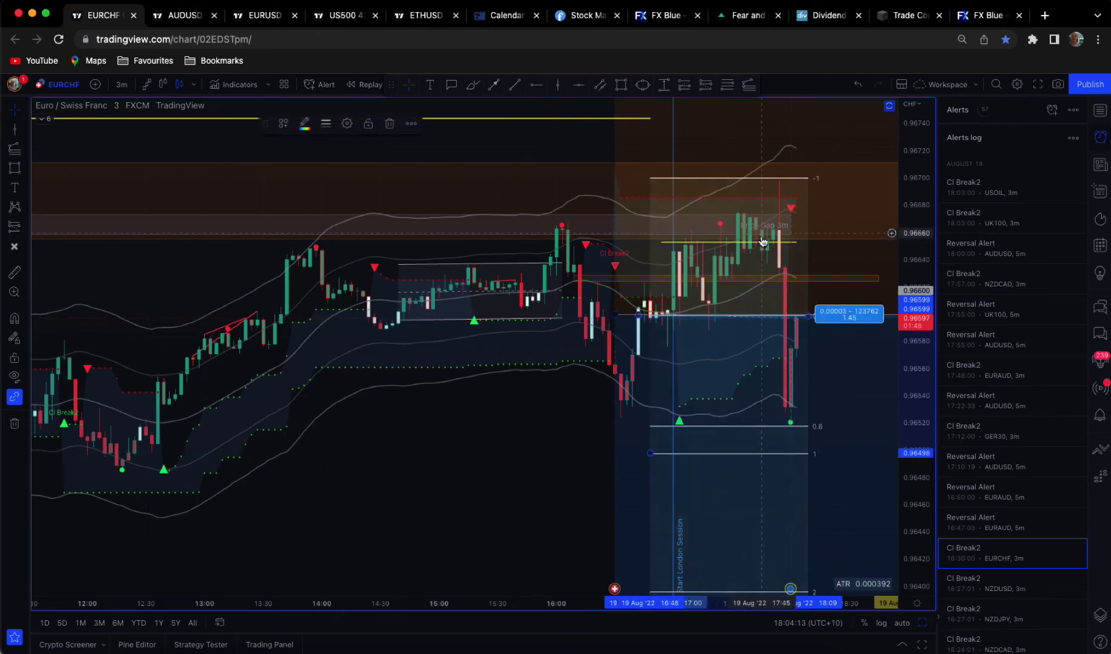
left_click(505, 416)
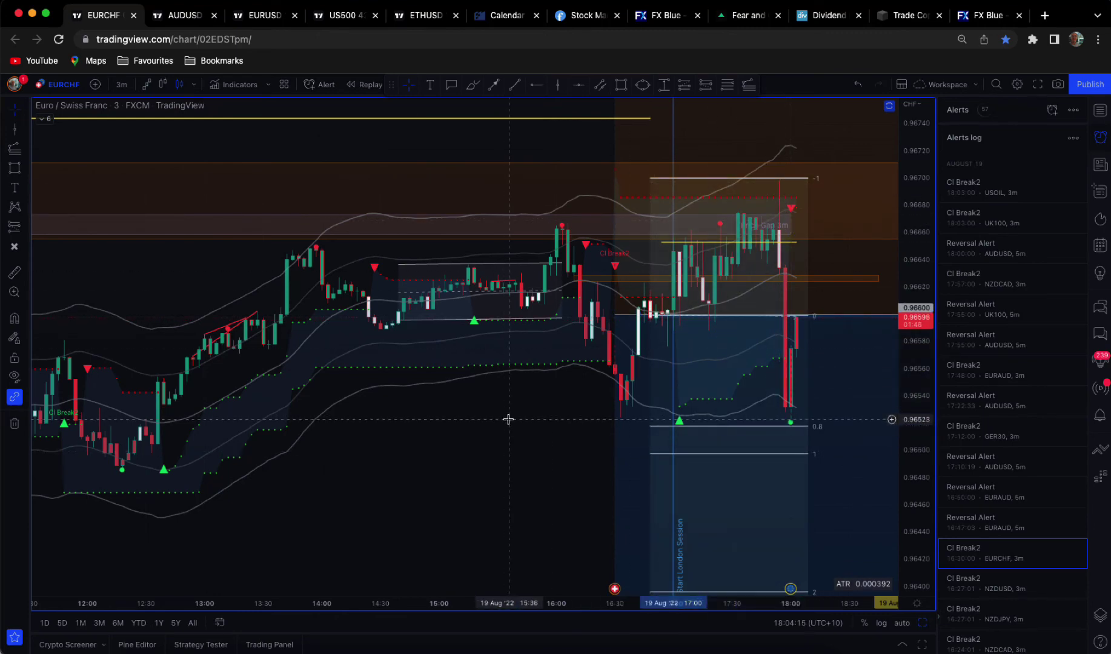
mouse_move(503, 441)
left_mouse_down()
mouse_move(439, 441)
mouse_move(445, 499)
left_mouse_up()
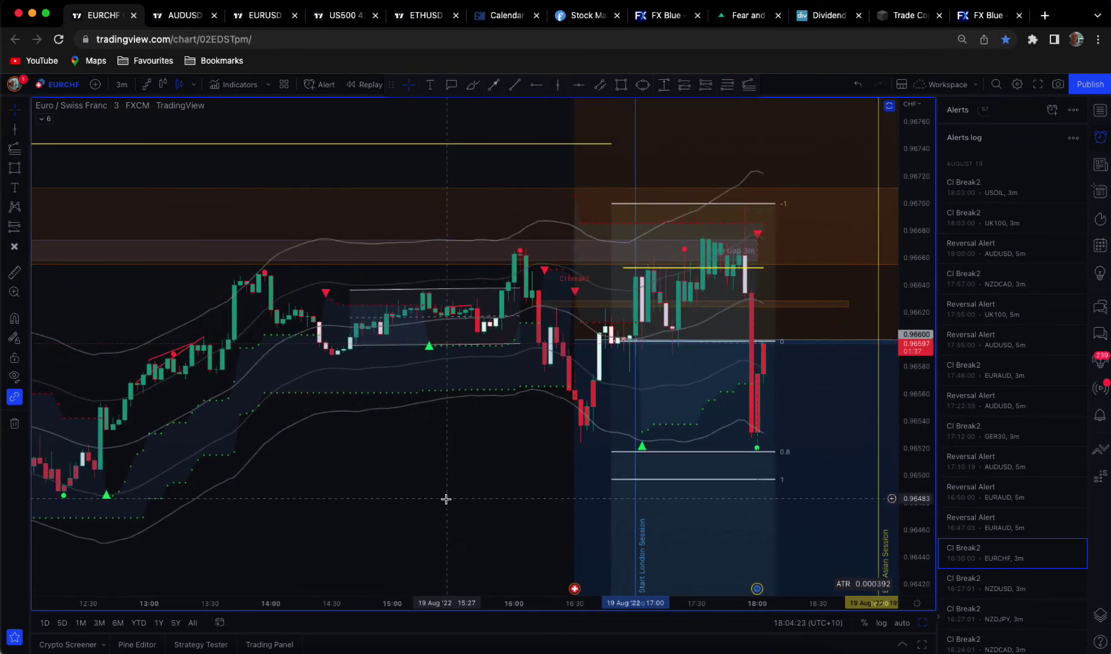
left_click_drag(501, 441, 416, 460)
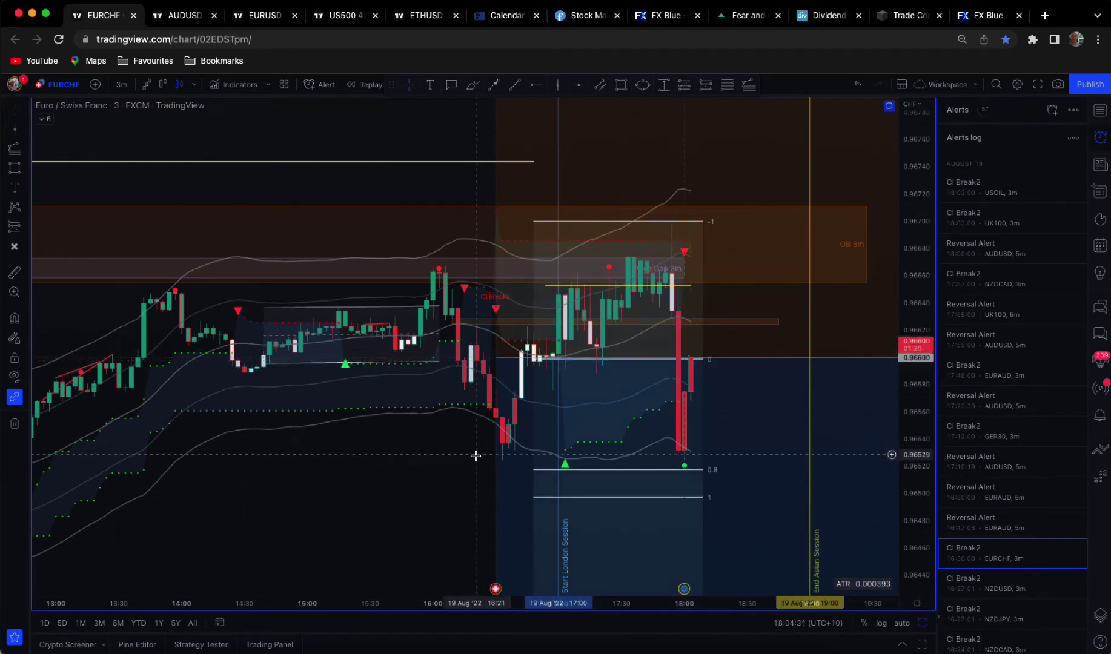
left_click_drag(309, 489, 367, 489)
scroll(367, 488, "up", 1)
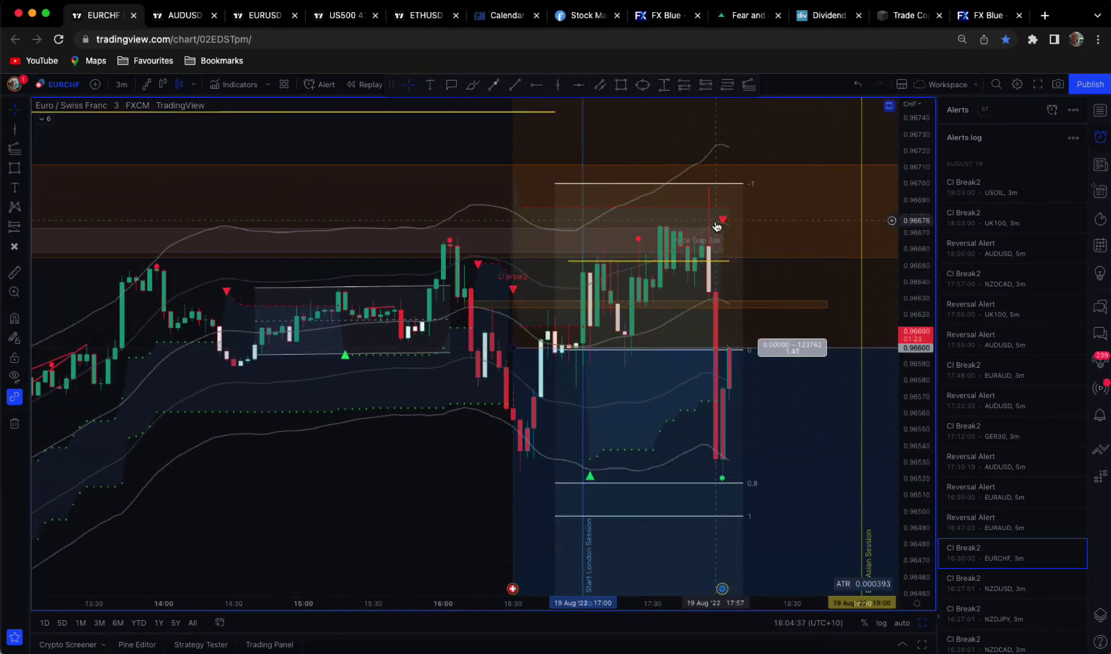
scroll(414, 474, "left", 2)
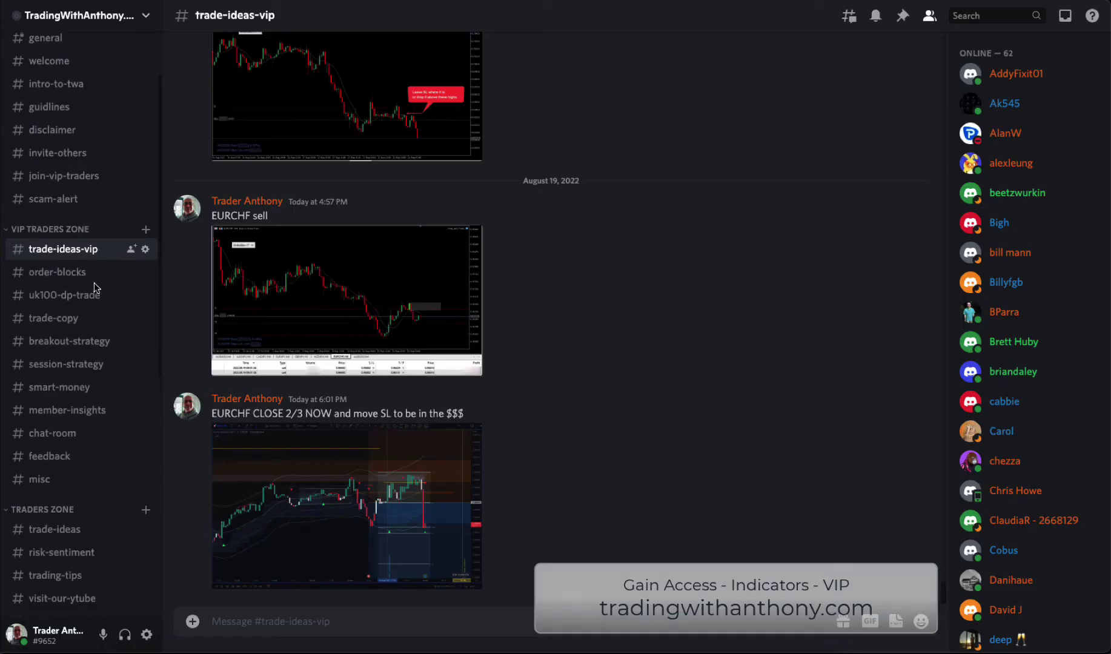
scroll(86, 287, "down", 1)
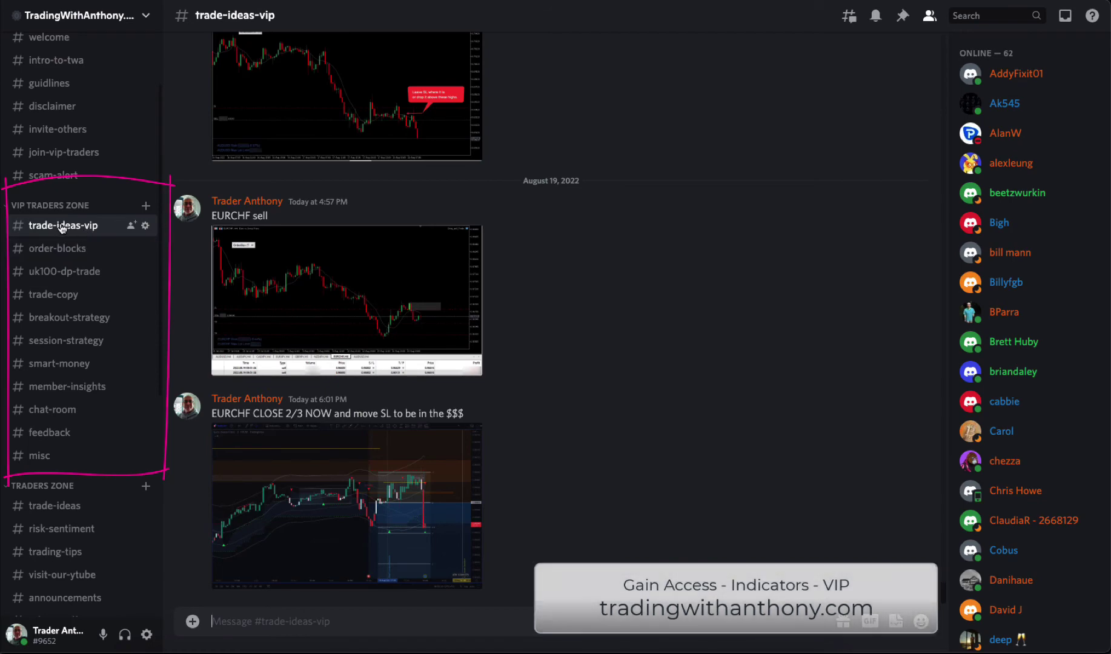
Enlarge and close the EURCHF sell and EURCHF CLOSE chart images in trade-ideas-vip
left_click(347, 300)
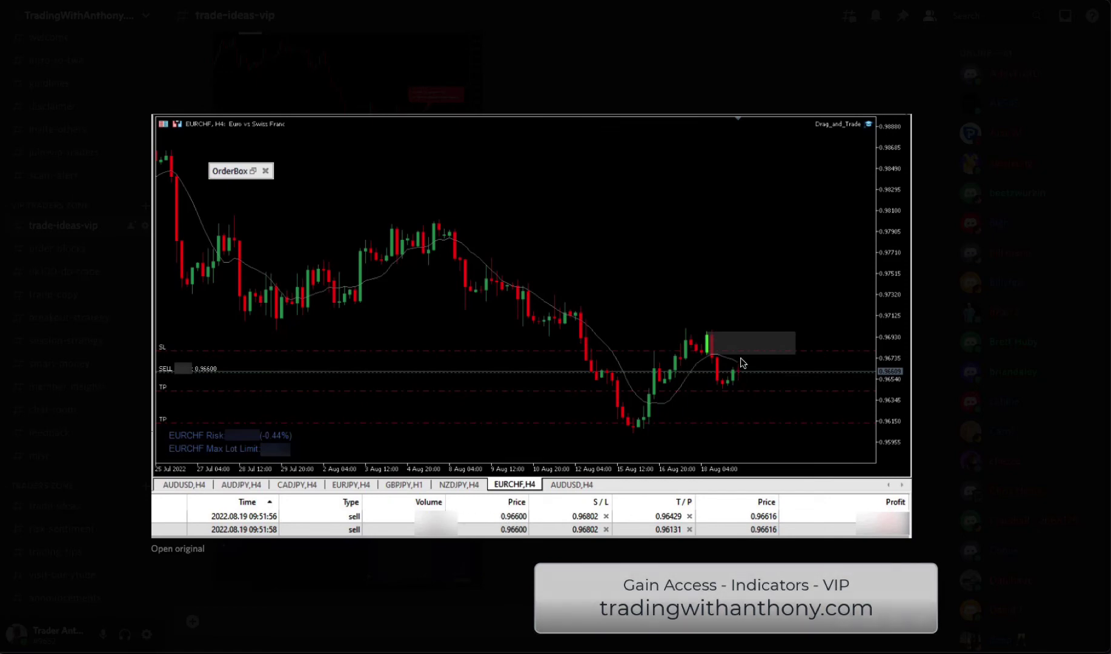
left_click(940, 261)
left_click(349, 487)
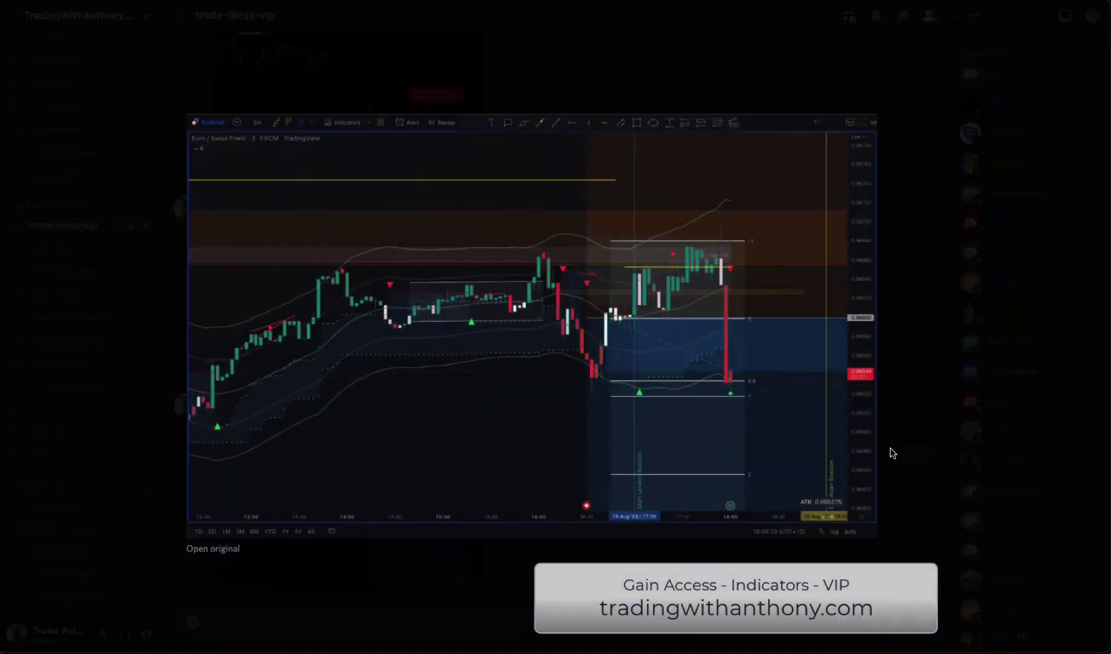
left_click(903, 269)
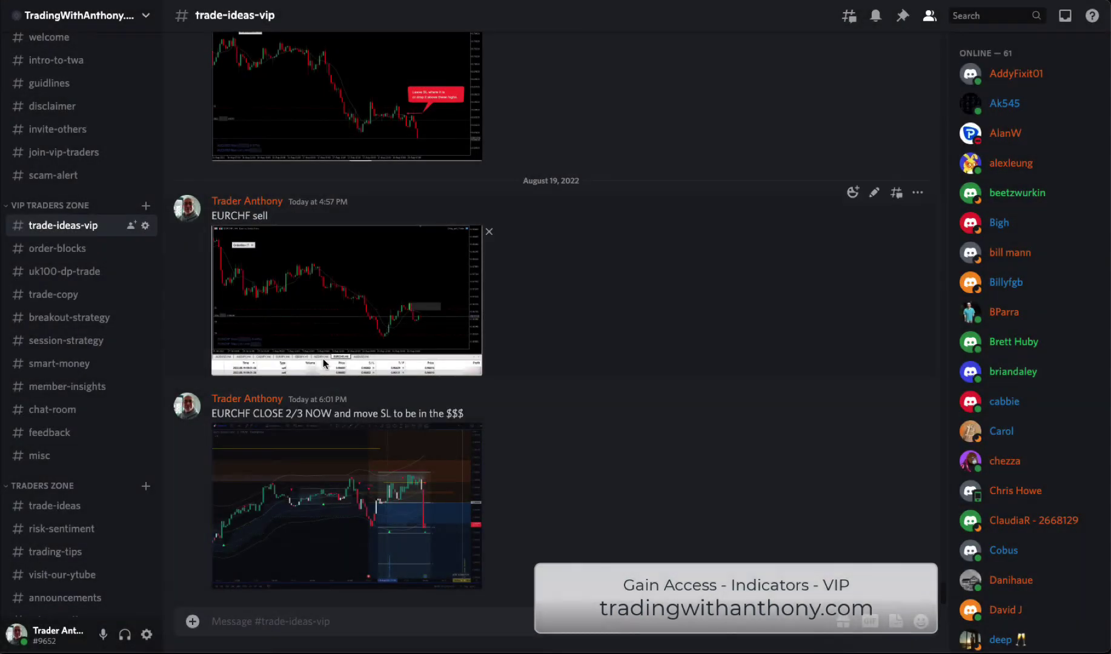
Open the uk100-dp-trade channel, then the breakout-strategy channel
left_click(56, 275)
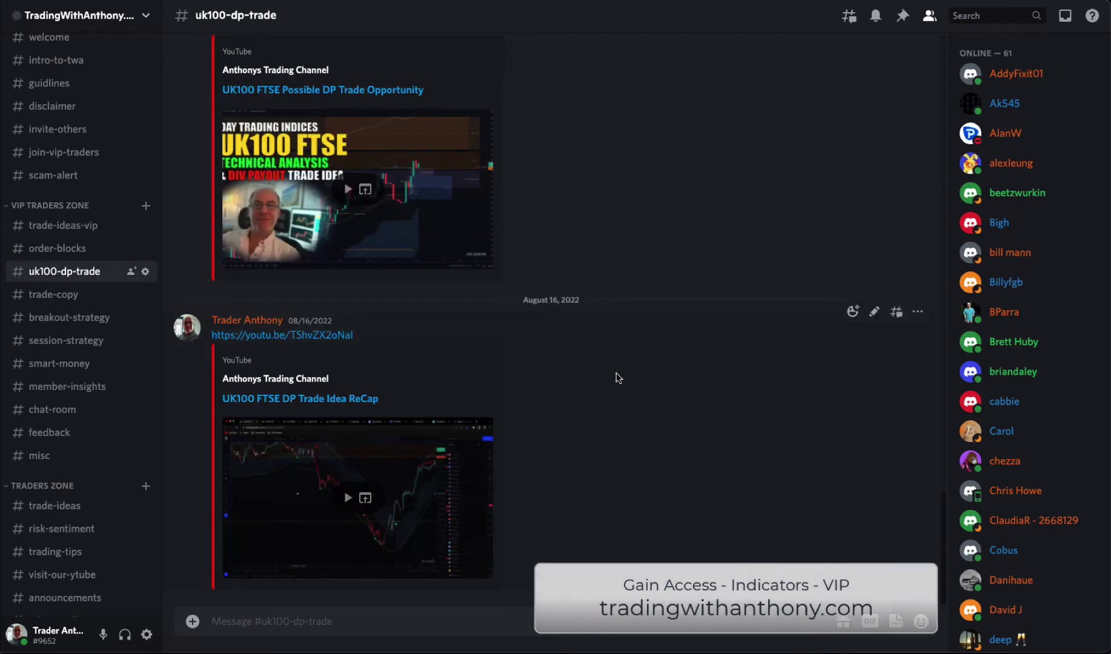
scroll(616, 378, "up", 3)
scroll(616, 377, "up", 3)
scroll(620, 355, "up", 3)
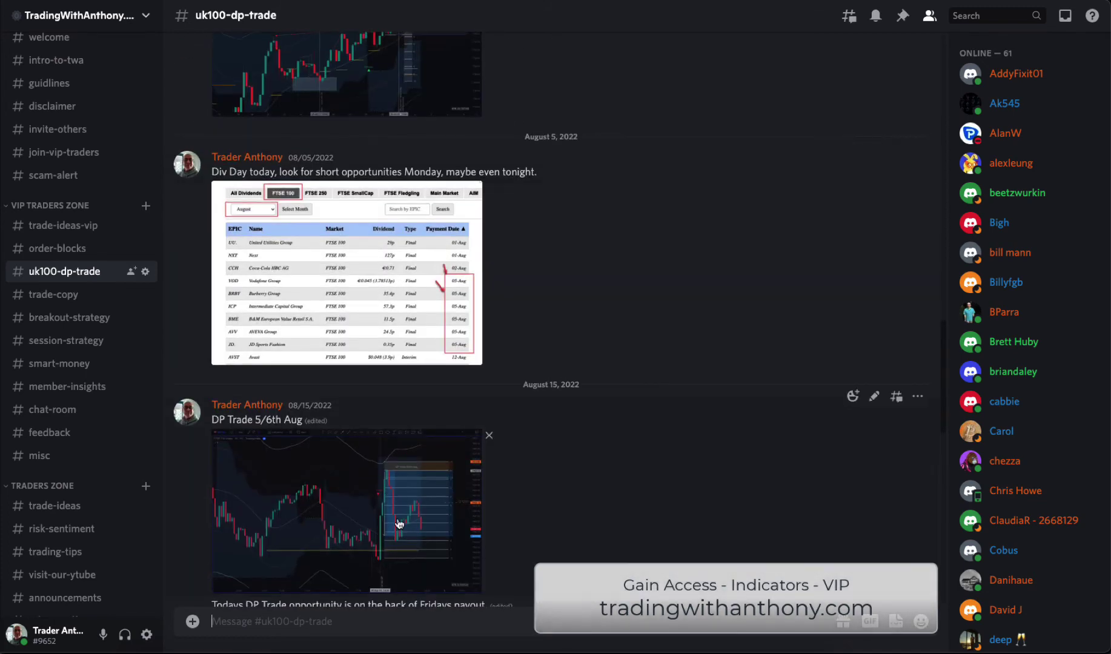
scroll(391, 501, "up", 5)
scroll(633, 454, "up", 3)
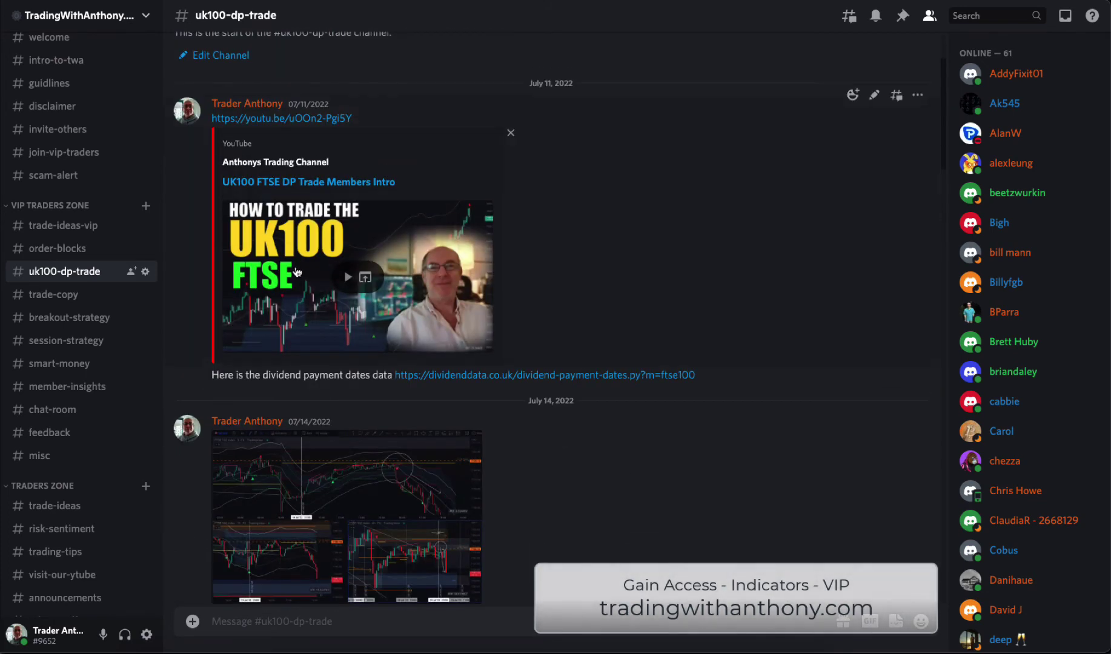
left_click(69, 317)
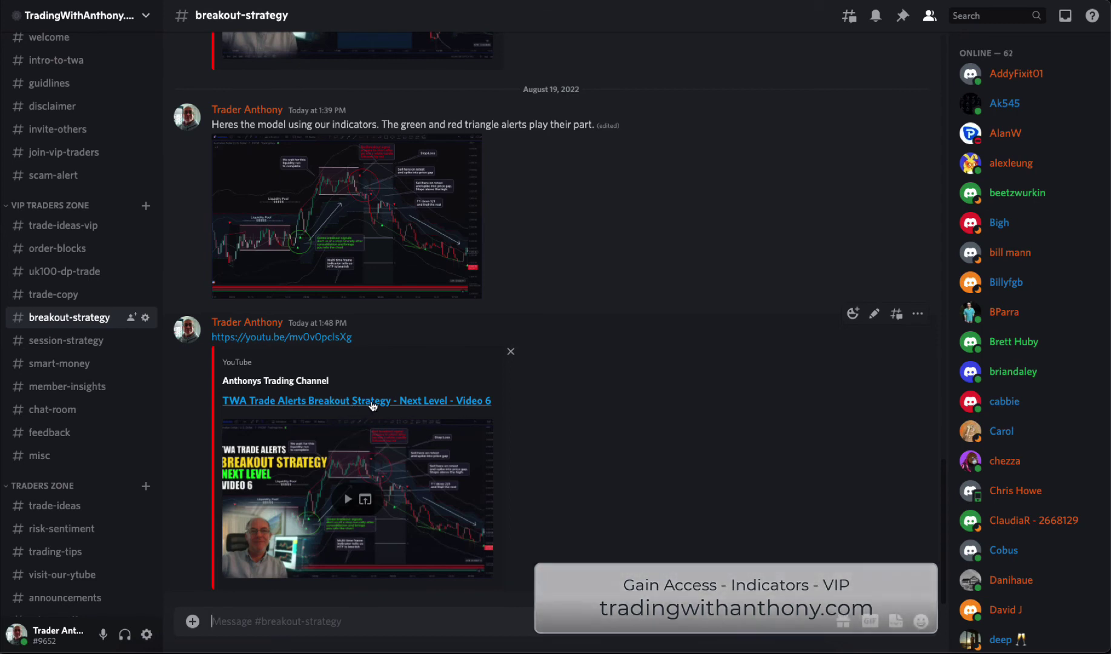
scroll(343, 409, "up", 3)
scroll(429, 472, "up", 2)
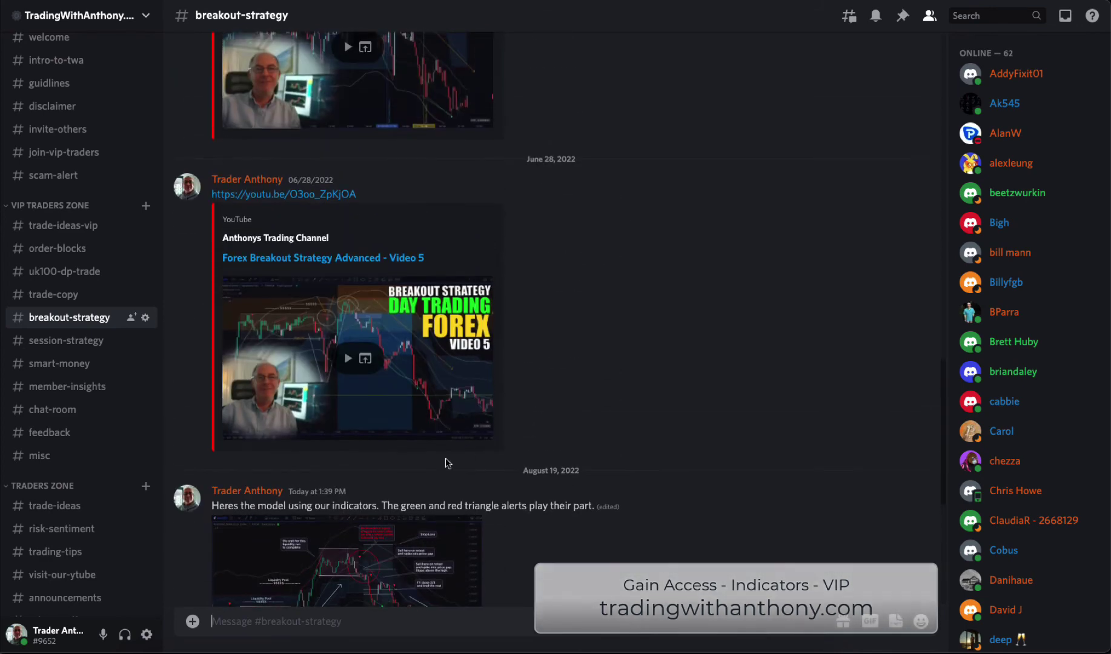
scroll(391, 442, "up", 3)
scroll(413, 424, "up", 3)
scroll(409, 275, "up", 2)
scroll(409, 274, "up", 2)
scroll(409, 274, "up", 2)
scroll(548, 389, "down", 5)
scroll(561, 414, "down", 4)
scroll(556, 418, "down", 1)
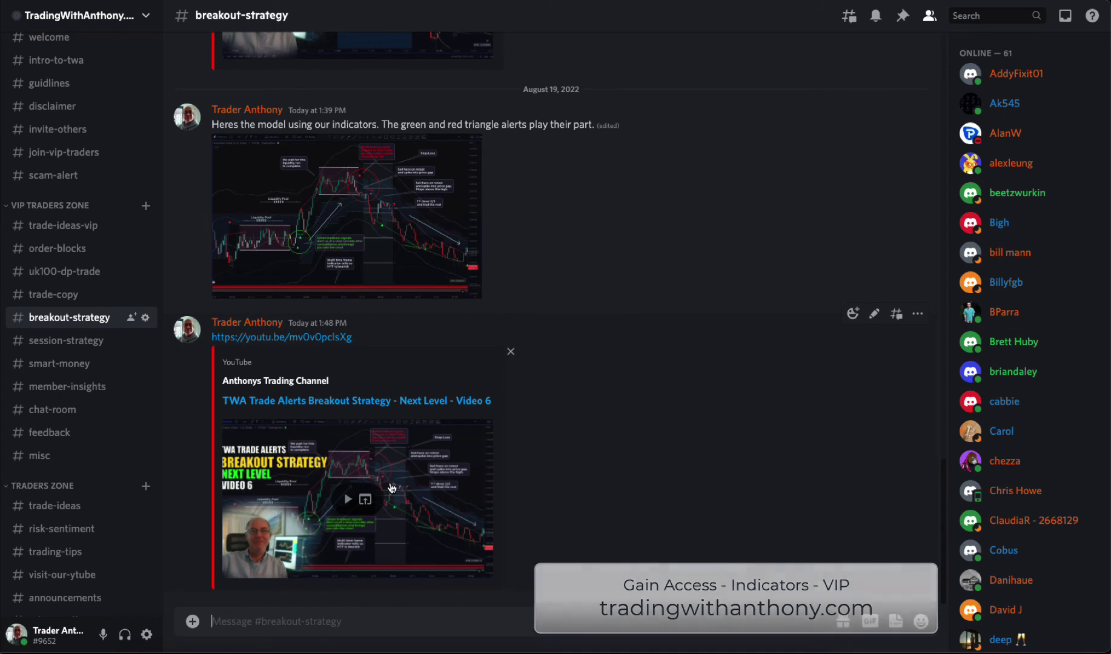
Browse the session-strategy, smart-money and member-insights channels in turn
left_click(65, 339)
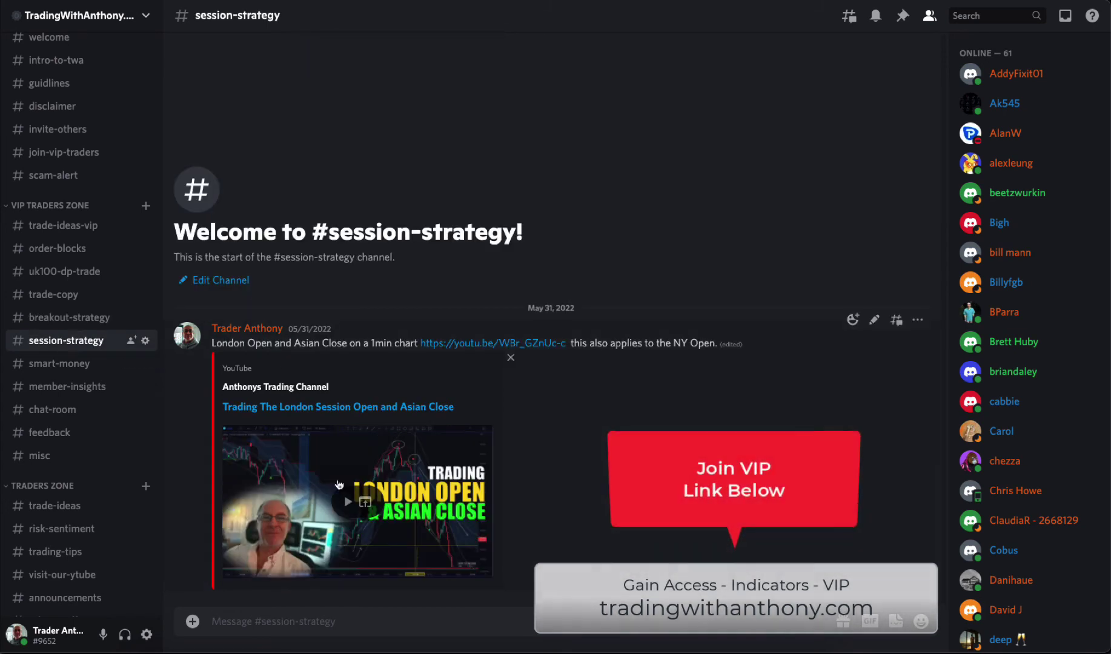
left_click(58, 364)
scroll(534, 451, "up", 5)
scroll(534, 451, "up", 10)
scroll(534, 451, "down", 2)
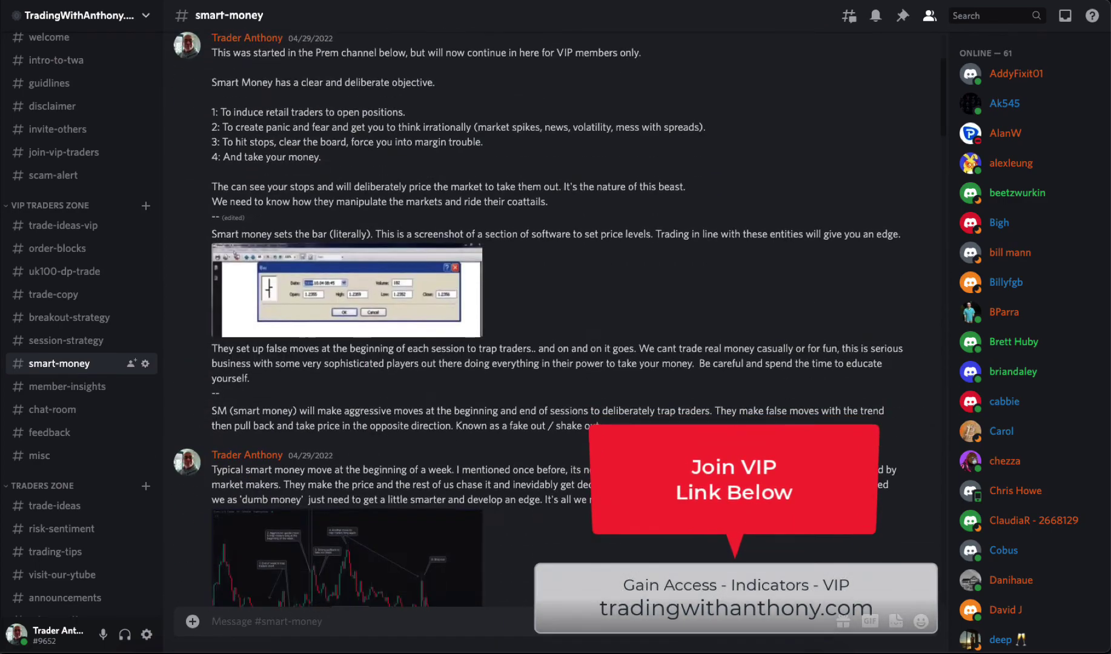
scroll(534, 451, "down", 1)
scroll(652, 479, "down", 2)
scroll(652, 479, "down", 3)
scroll(652, 480, "down", 1)
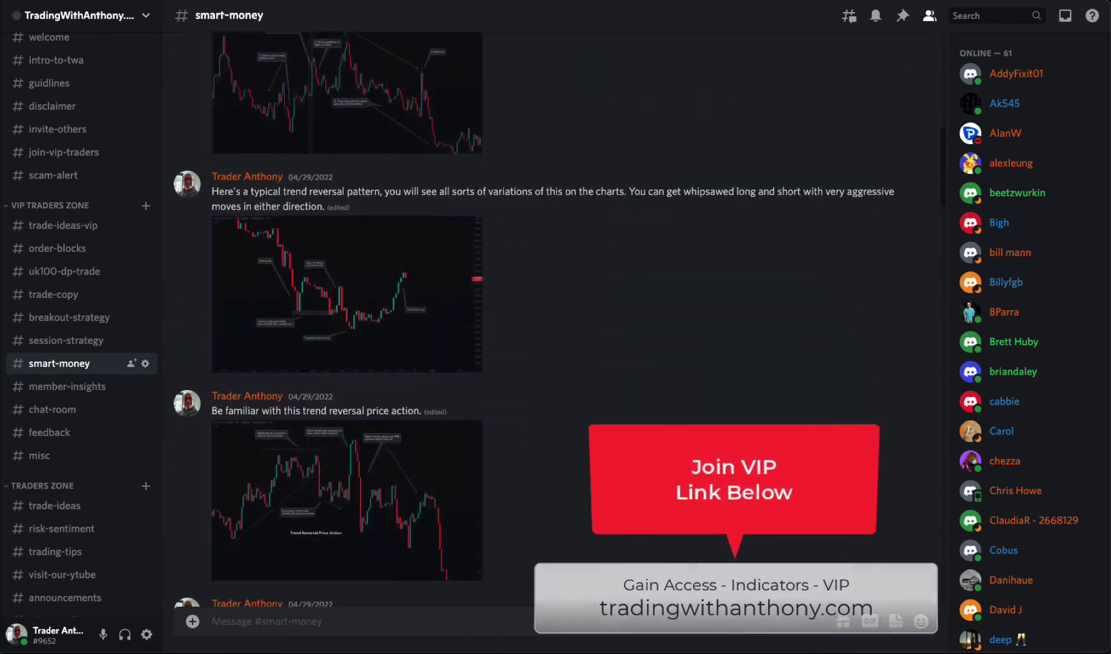
scroll(652, 479, "down", 1)
scroll(653, 480, "down", 5)
scroll(652, 479, "down", 3)
scroll(648, 478, "down", 3)
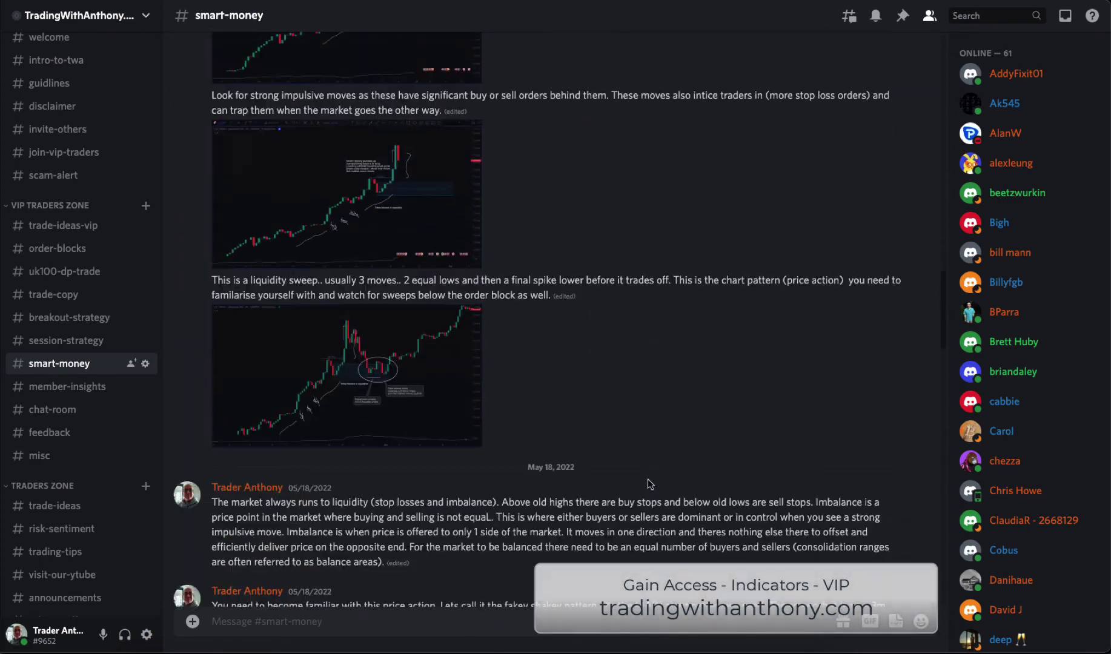
scroll(646, 484, "down", 3)
scroll(646, 484, "down", 3)
scroll(640, 488, "down", 5)
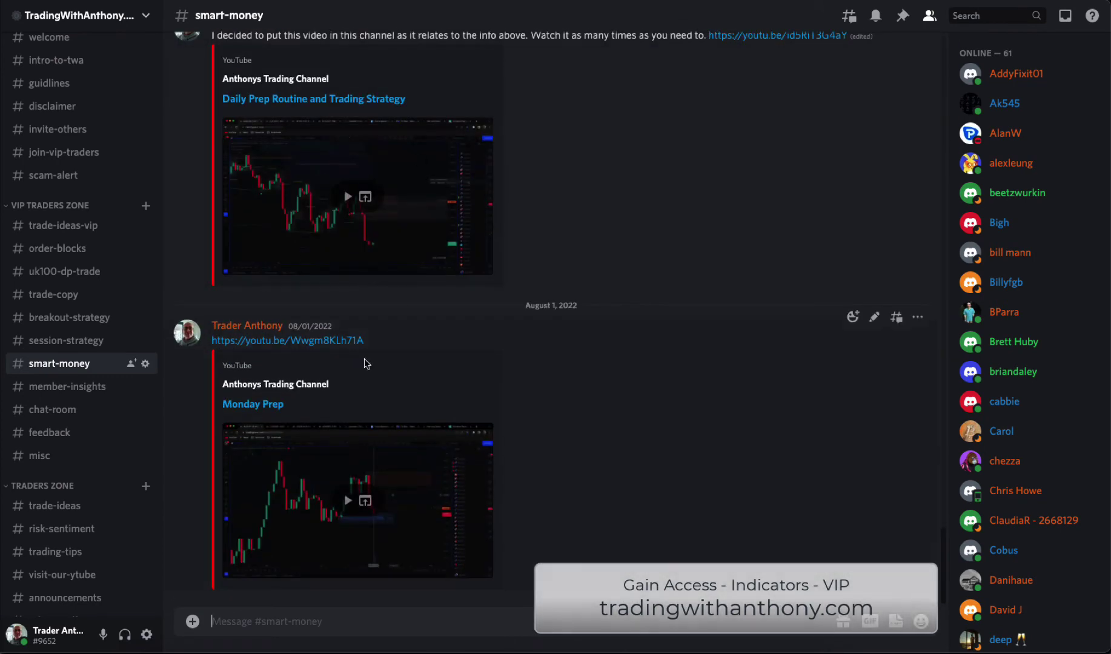
left_click(67, 386)
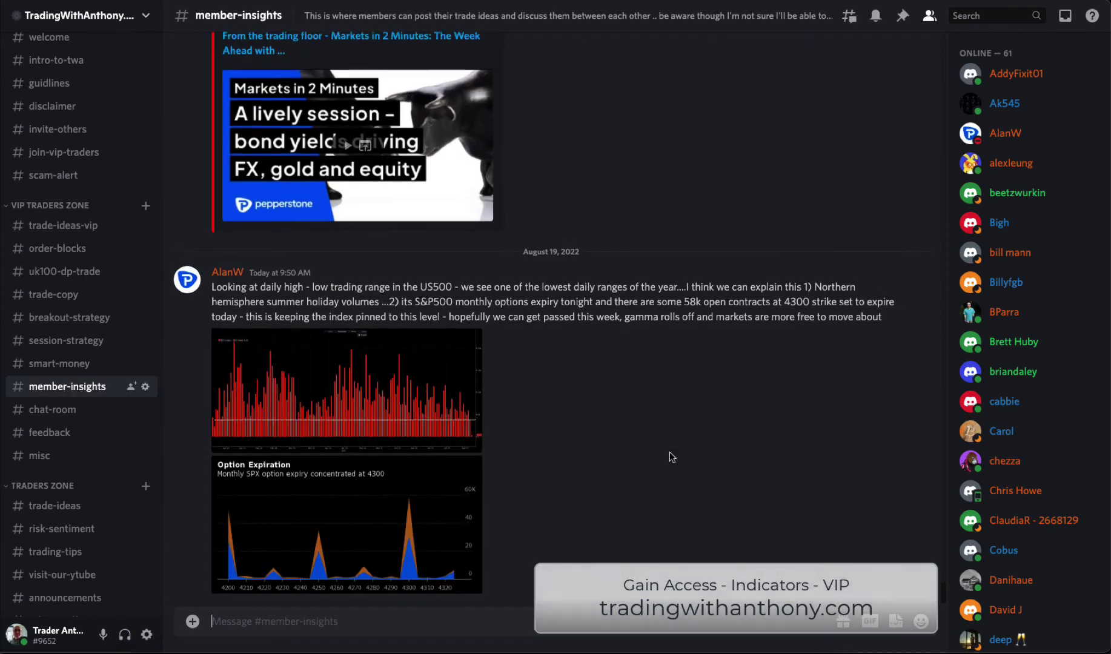
scroll(674, 454, "up", 3)
scroll(670, 456, "up", 3)
scroll(669, 456, "up", 1)
scroll(682, 458, "up", 1)
scroll(690, 460, "up", 2)
scroll(703, 462, "up", 3)
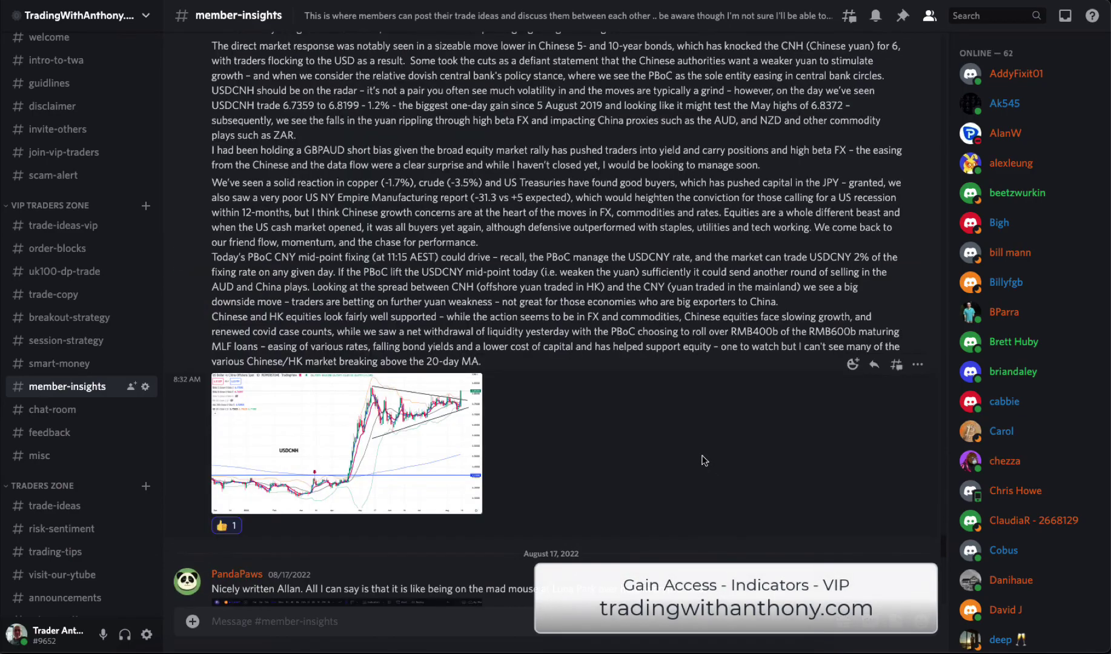
scroll(709, 464, "up", 2)
scroll(708, 463, "up", 3)
scroll(707, 462, "up", 1)
scroll(707, 462, "up", 1)
scroll(704, 455, "up", 3)
scroll(706, 455, "up", 3)
scroll(704, 461, "down", 5)
scroll(704, 461, "down", 5)
scroll(701, 461, "down", 4)
scroll(698, 465, "down", 4)
scroll(697, 469, "down", 3)
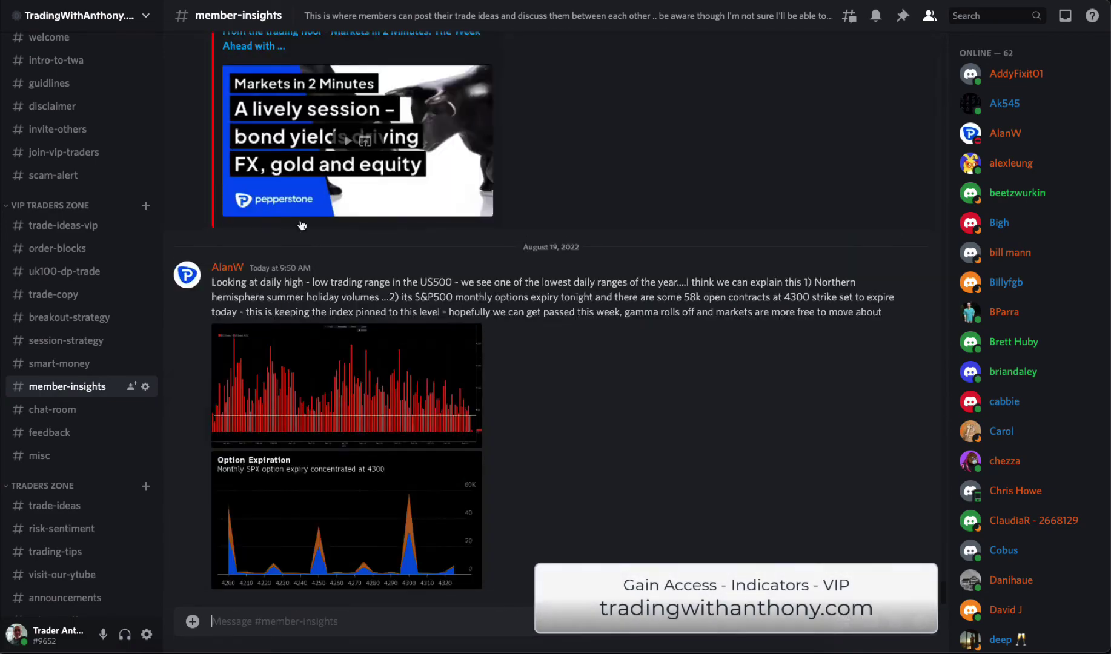
mouse_move(83, 410)
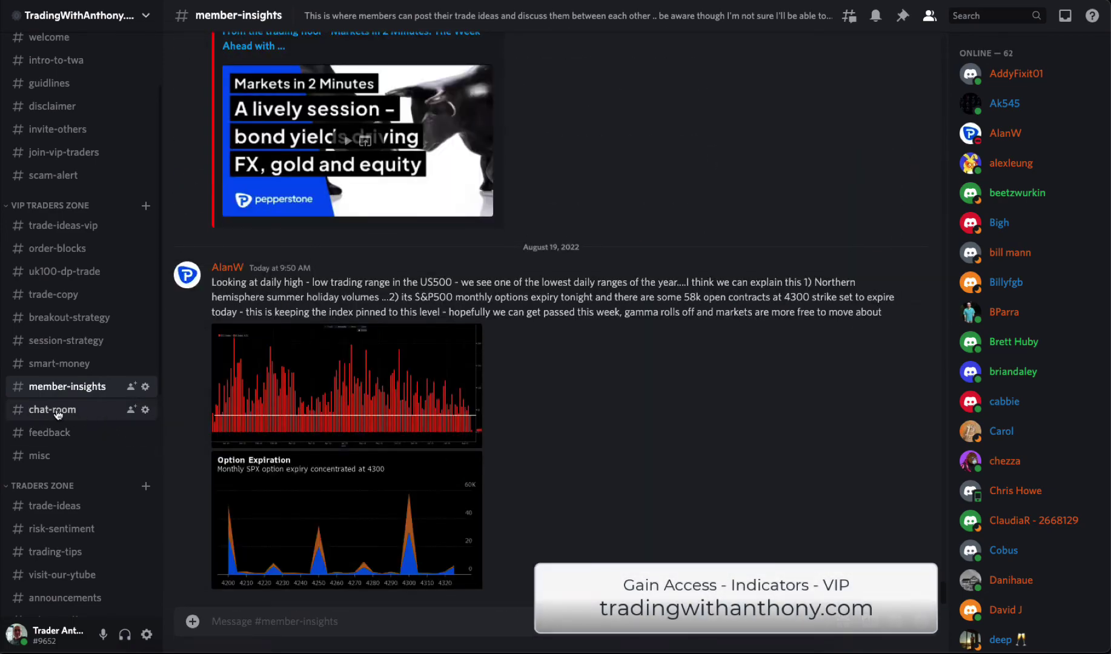
Go through chat-room to join-vip-traders and follow the tradingwithanthony.com/store link
left_click(52, 413)
scroll(620, 573, "down", 5)
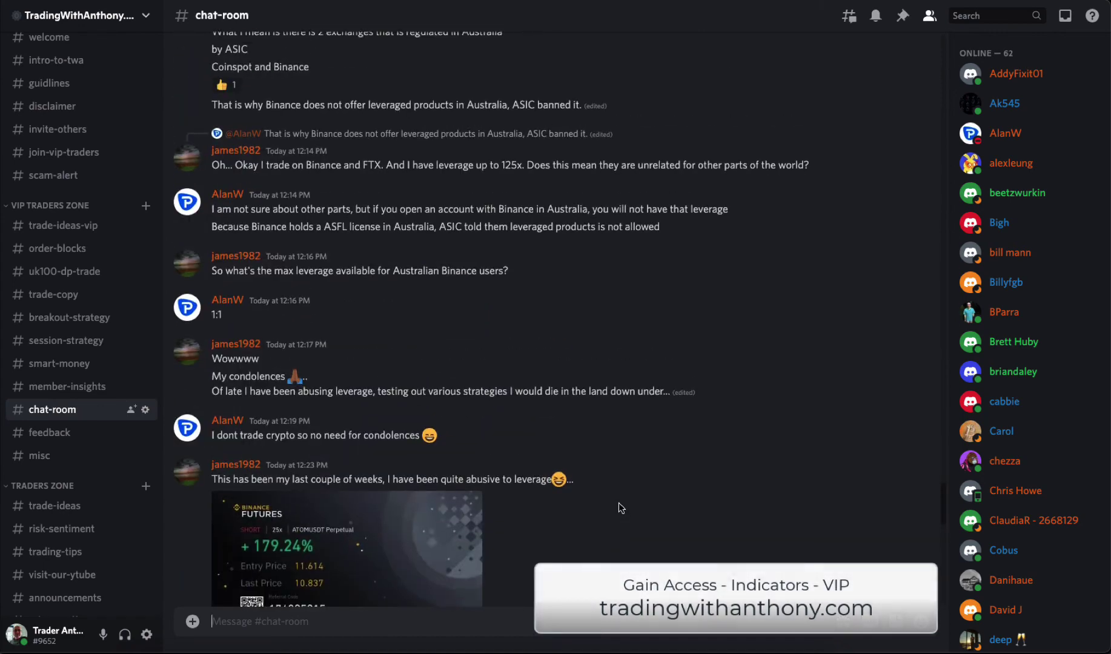
scroll(619, 509, "up", 1)
scroll(619, 508, "up", 1)
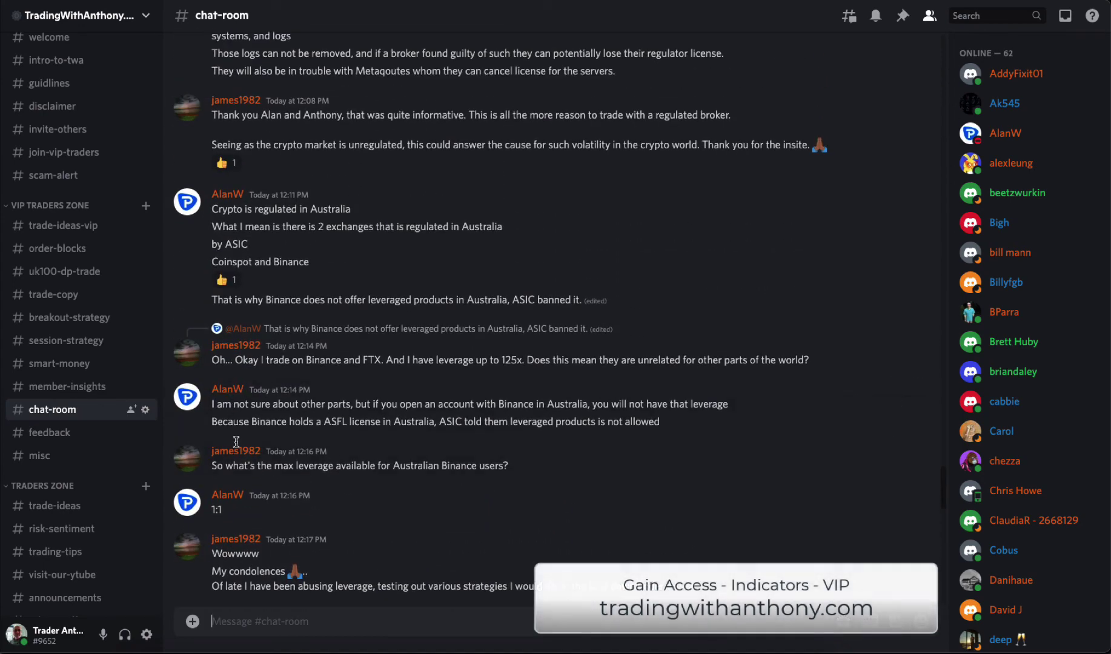
scroll(566, 483, "up", 5)
scroll(566, 482, "up", 3)
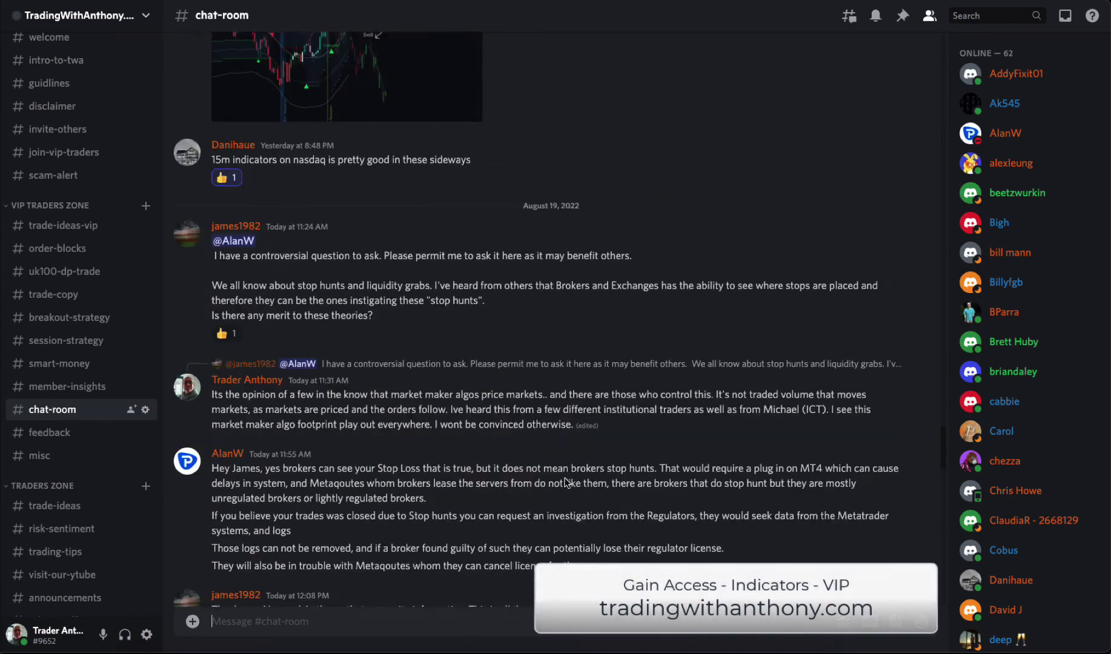
scroll(568, 482, "up", 2)
scroll(571, 482, "up", 3)
scroll(575, 482, "up", 2)
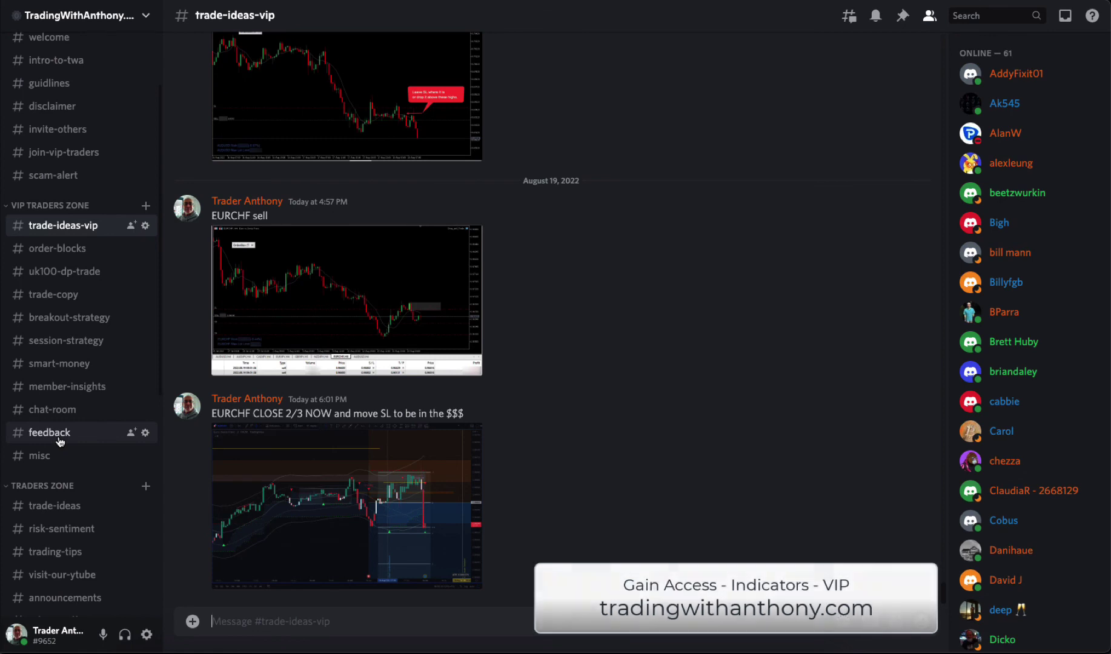
scroll(59, 441, "up", 2)
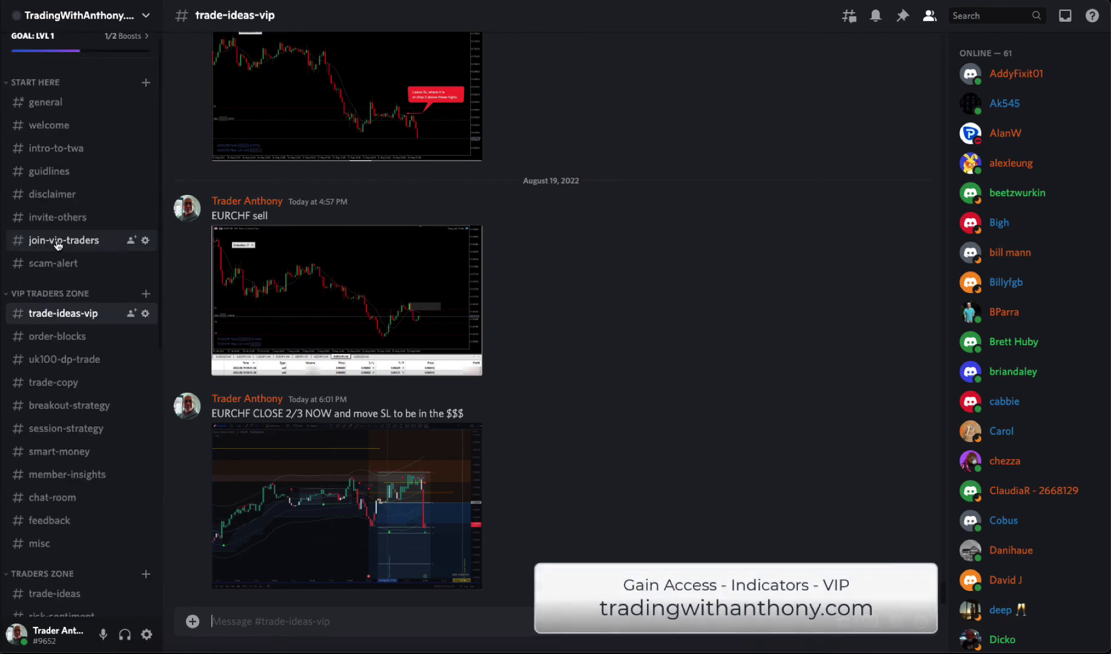
left_click(58, 244)
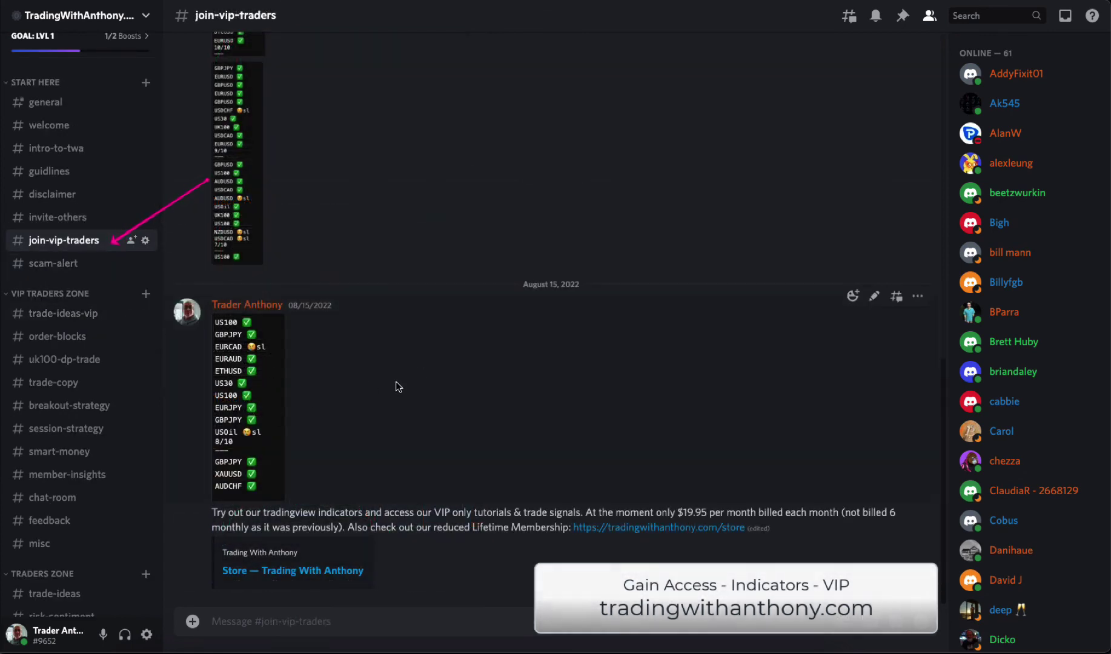
scroll(344, 423, "up", 3)
scroll(344, 423, "up", 1)
scroll(347, 424, "up", 4)
scroll(351, 424, "up", 1)
scroll(351, 424, "down", 3)
scroll(351, 424, "down", 2)
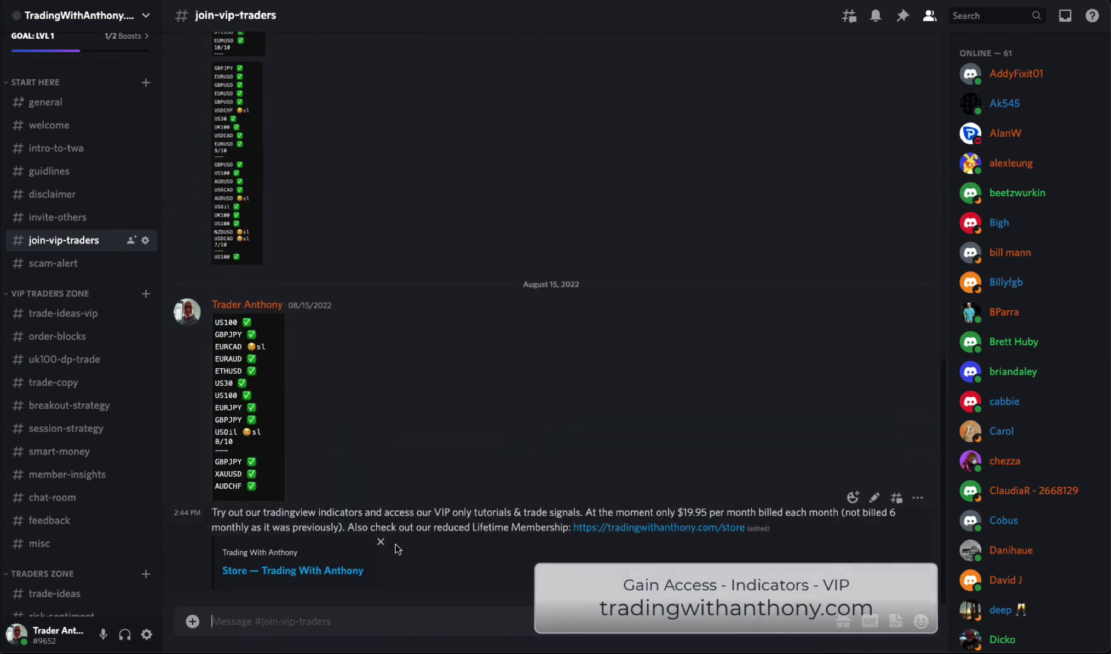
left_click(660, 528)
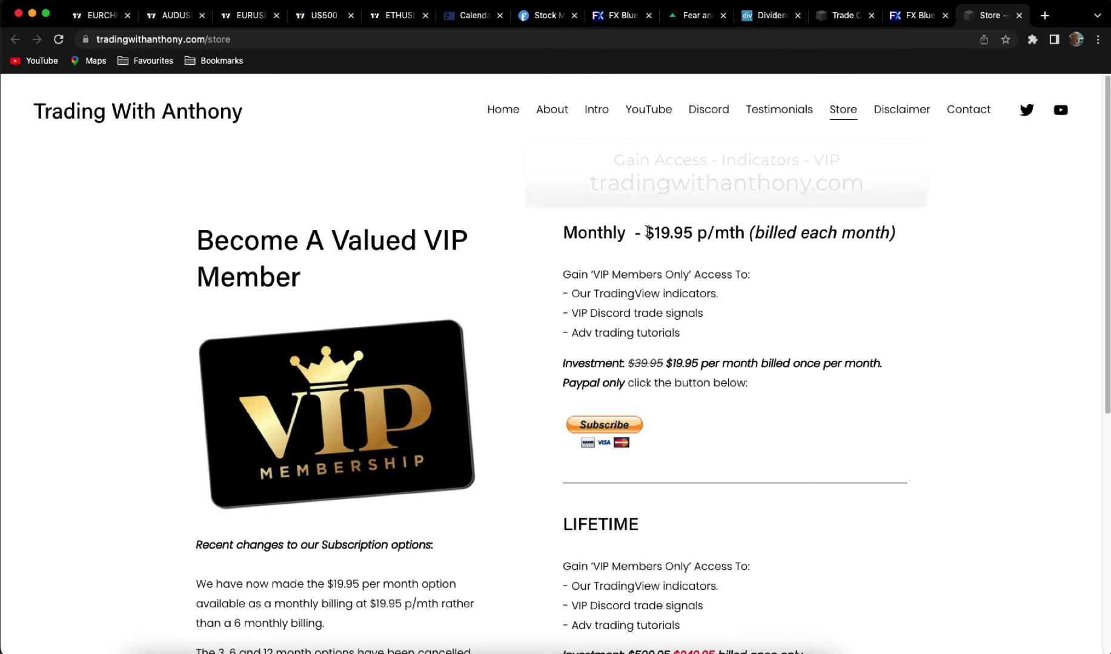
Highlight the $19.95 monthly price and VIP benefits list, then return to the EURCHF chart
left_click_drag(646, 232, 694, 233)
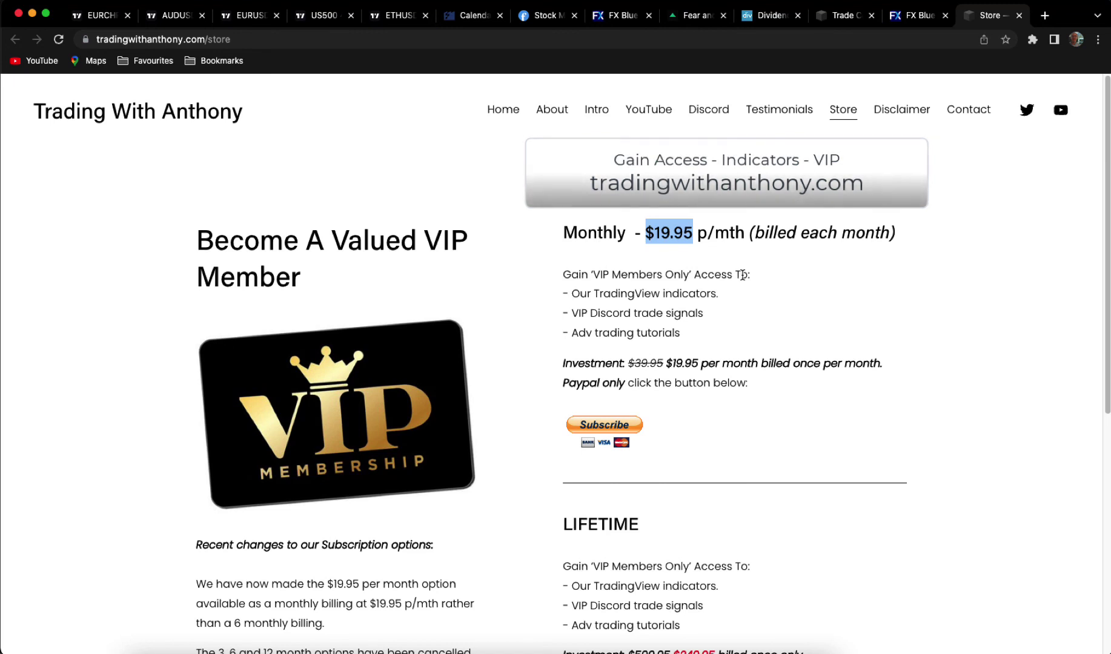
left_click(652, 227)
left_click_drag(646, 233, 689, 232)
triple_click(566, 275)
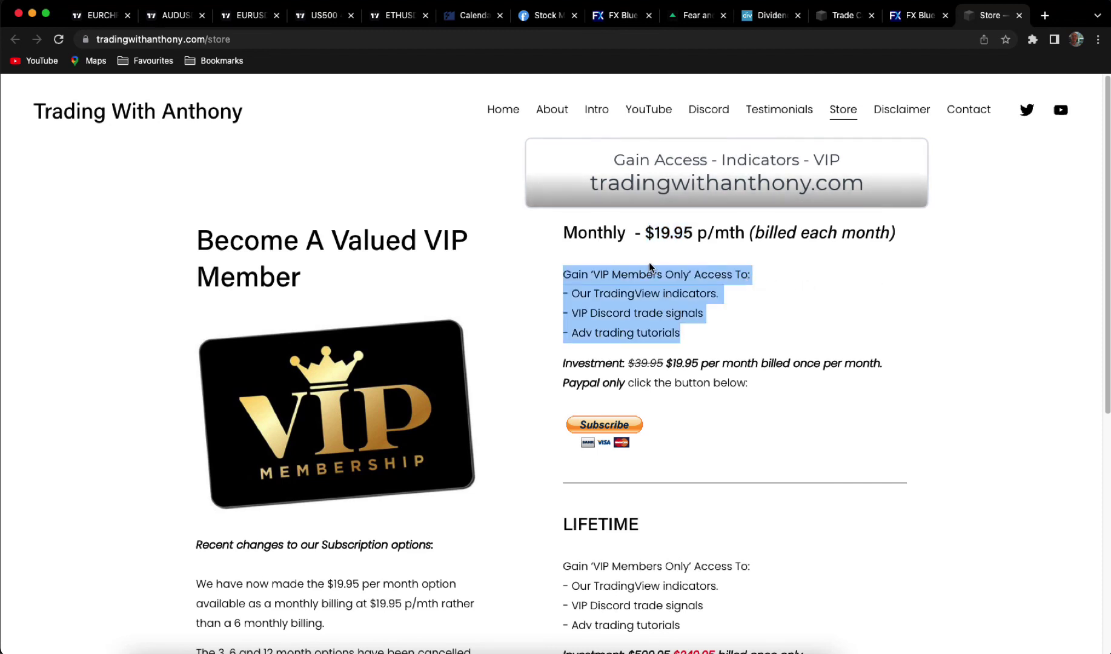
left_click_drag(646, 232, 693, 231)
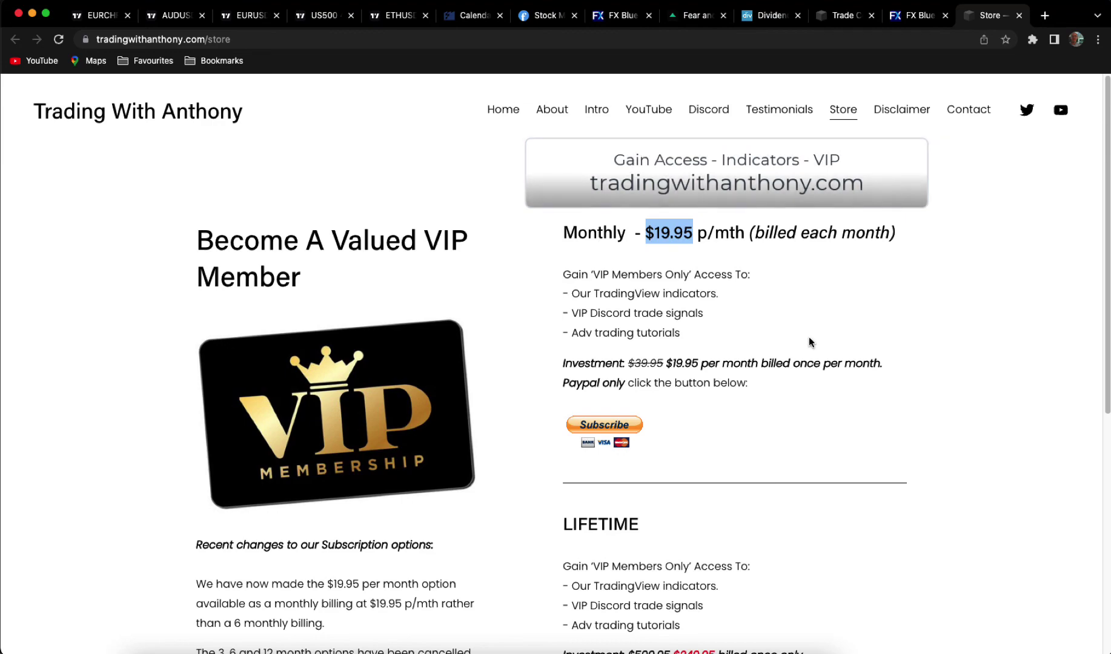
left_click(104, 15)
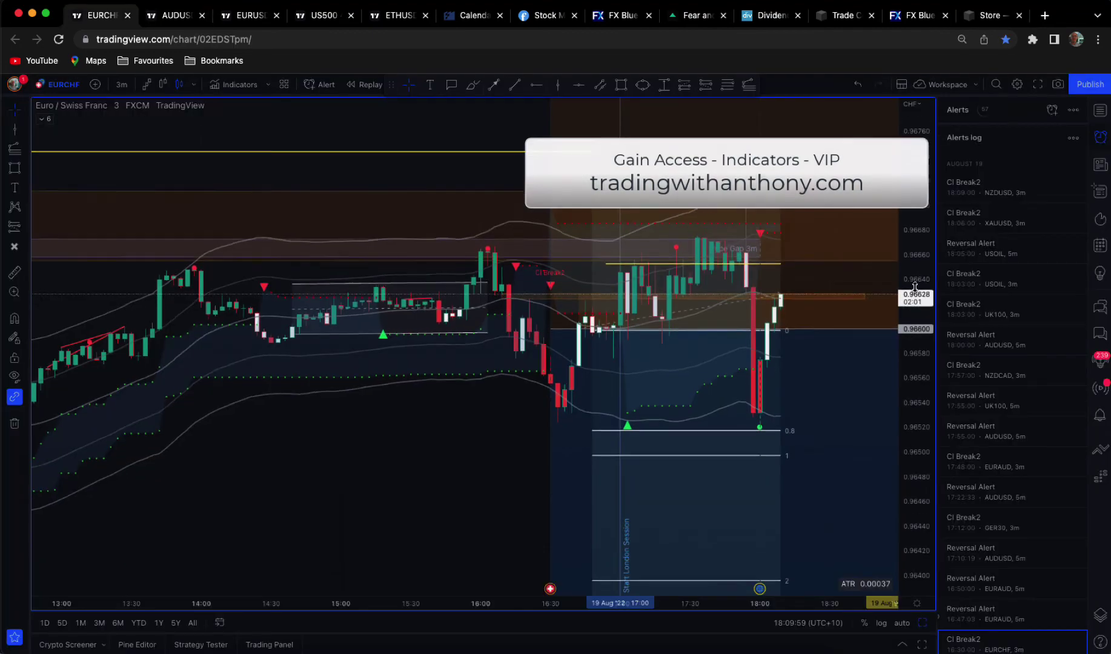